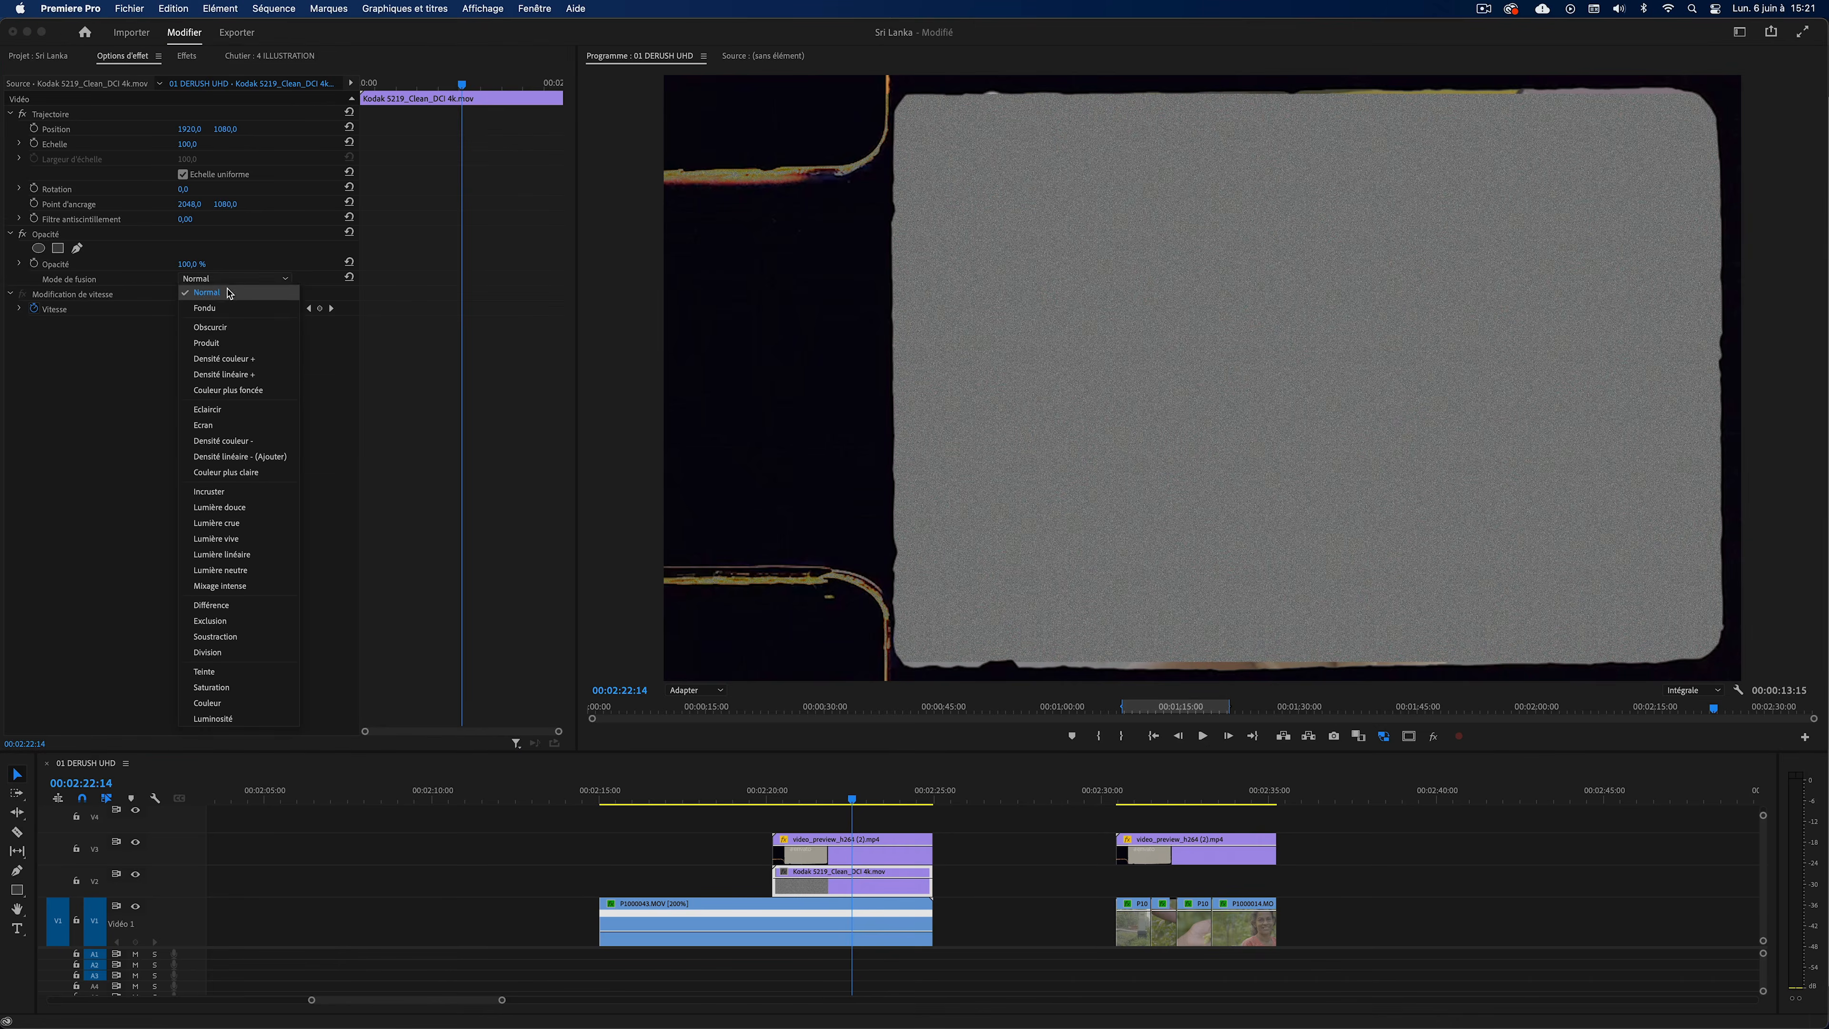
Set the Kodak grain clip's blend mode to Incruster and play back the nested film-look sequence.
click(225, 502)
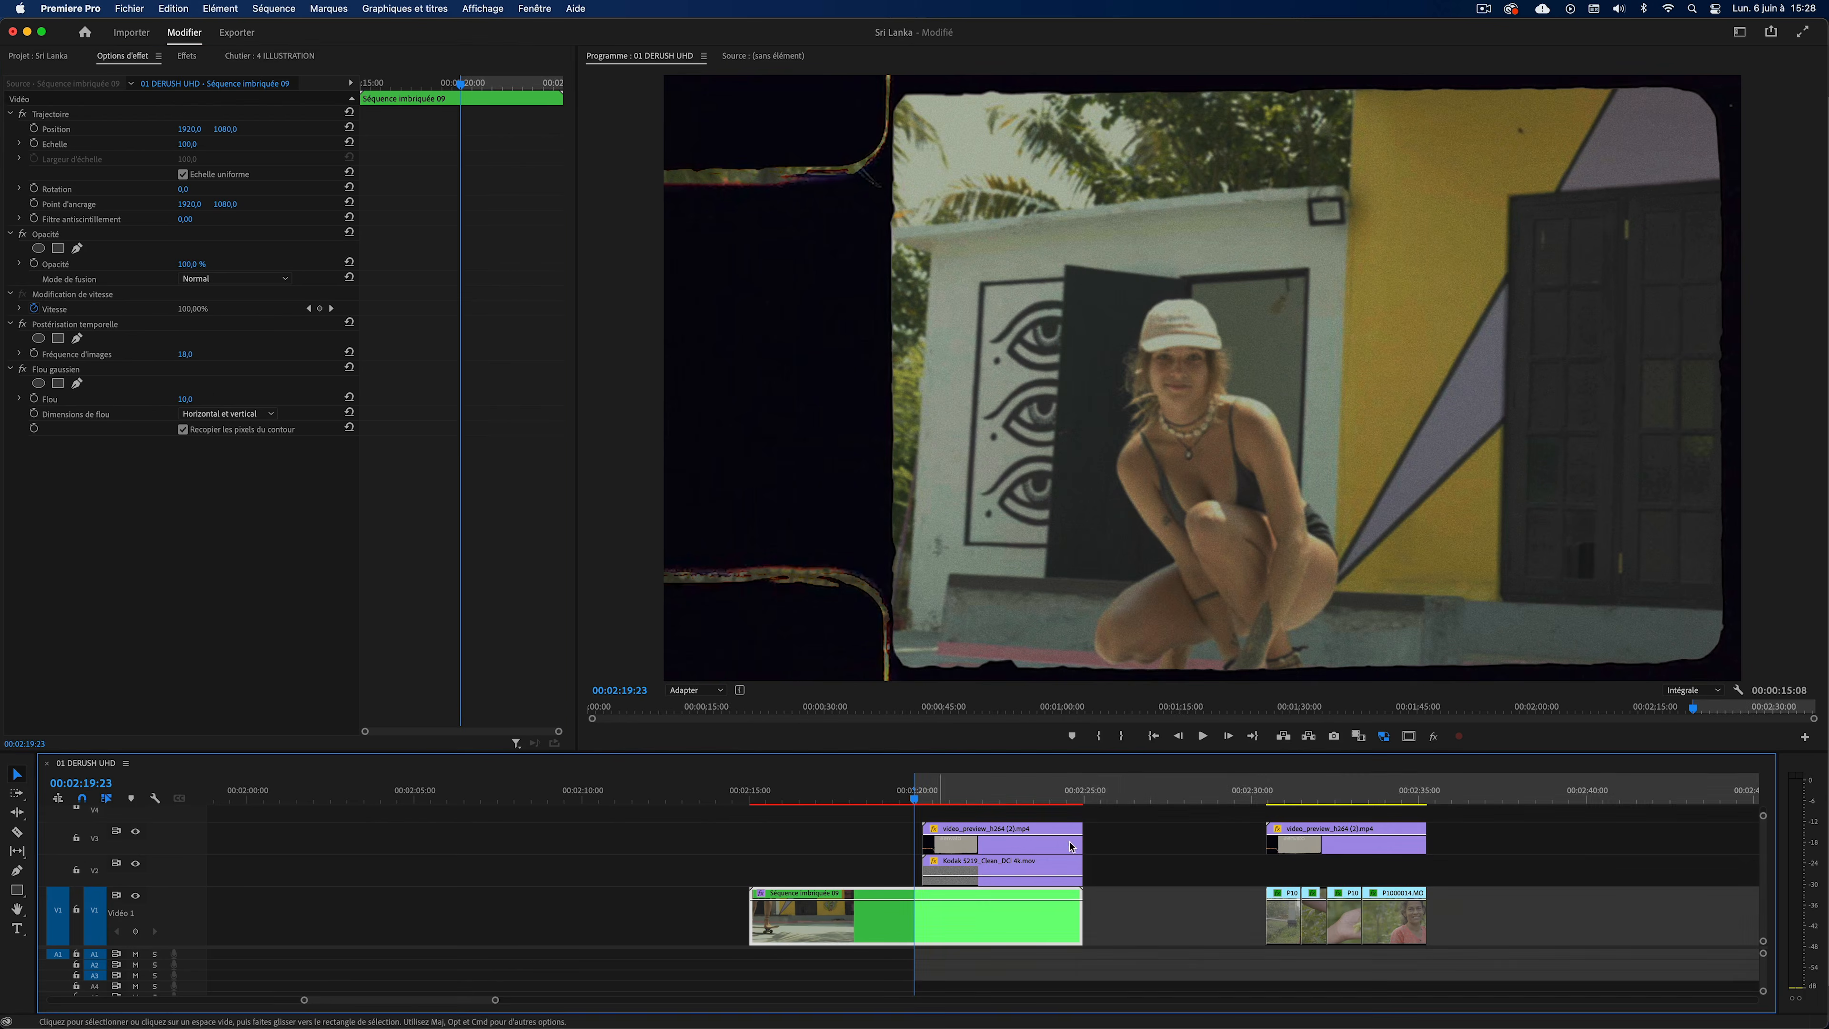
key(space)
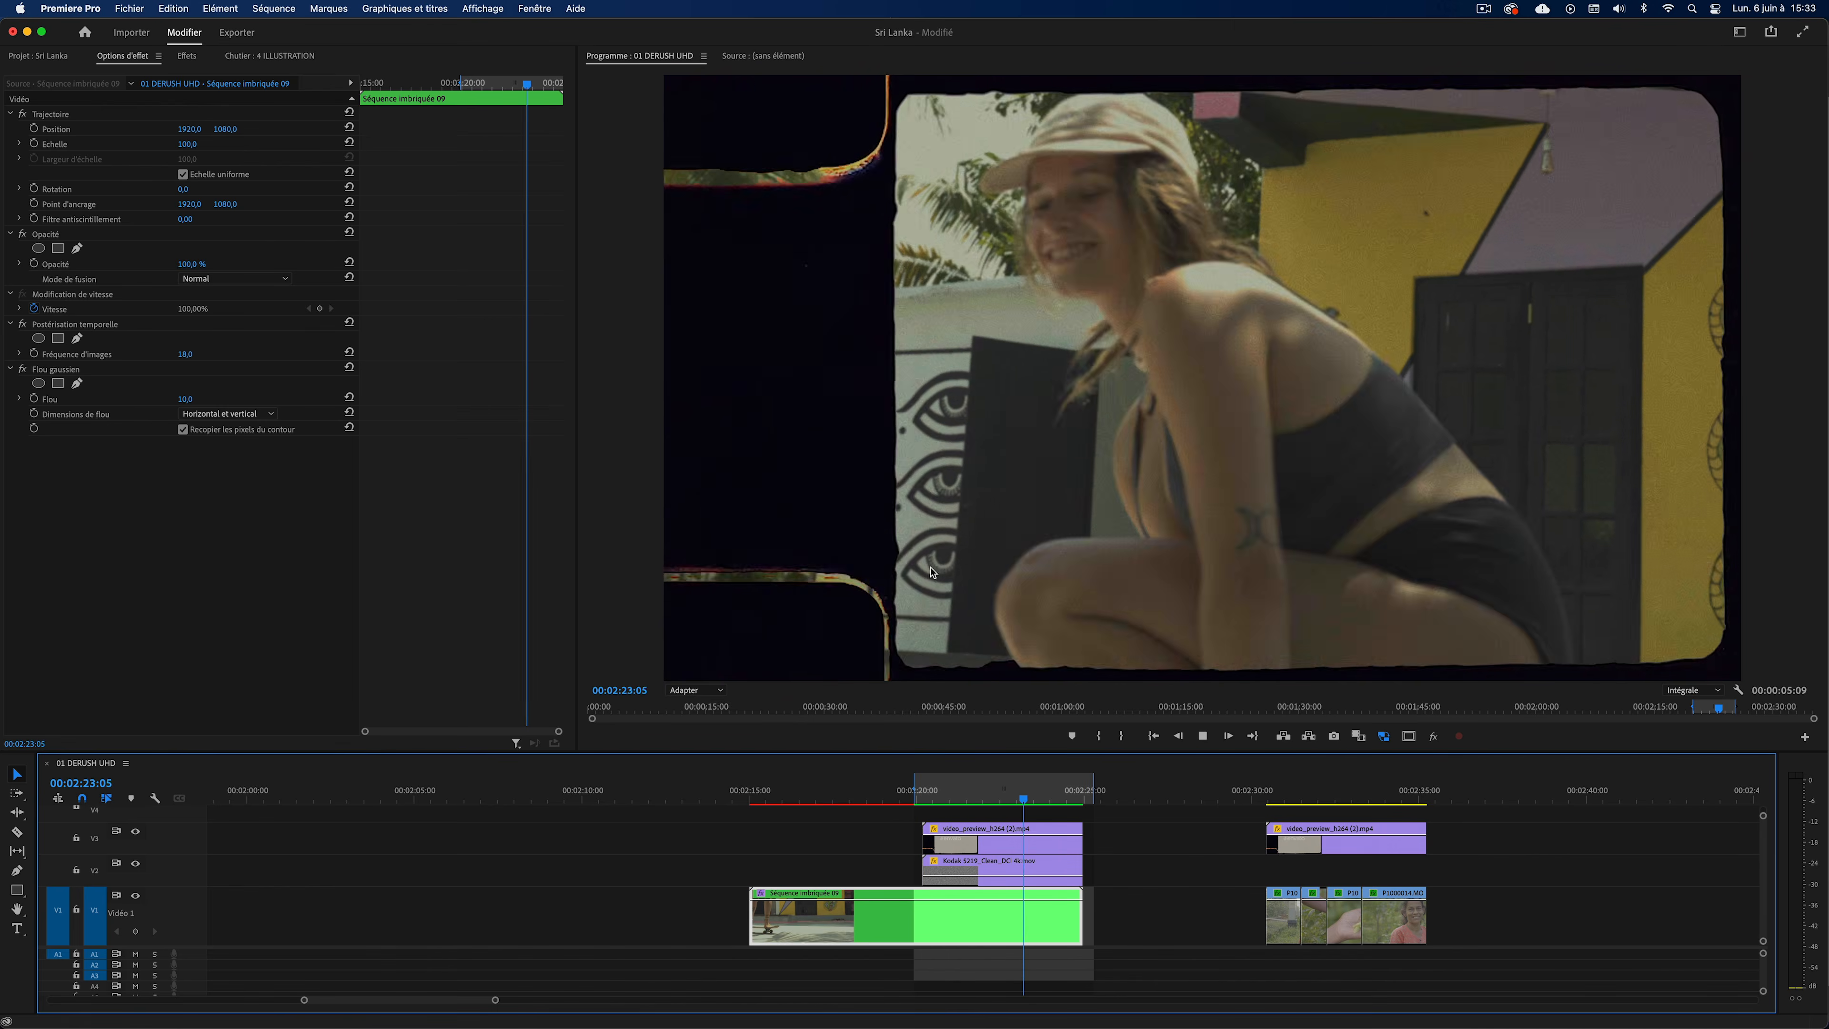
key(space)
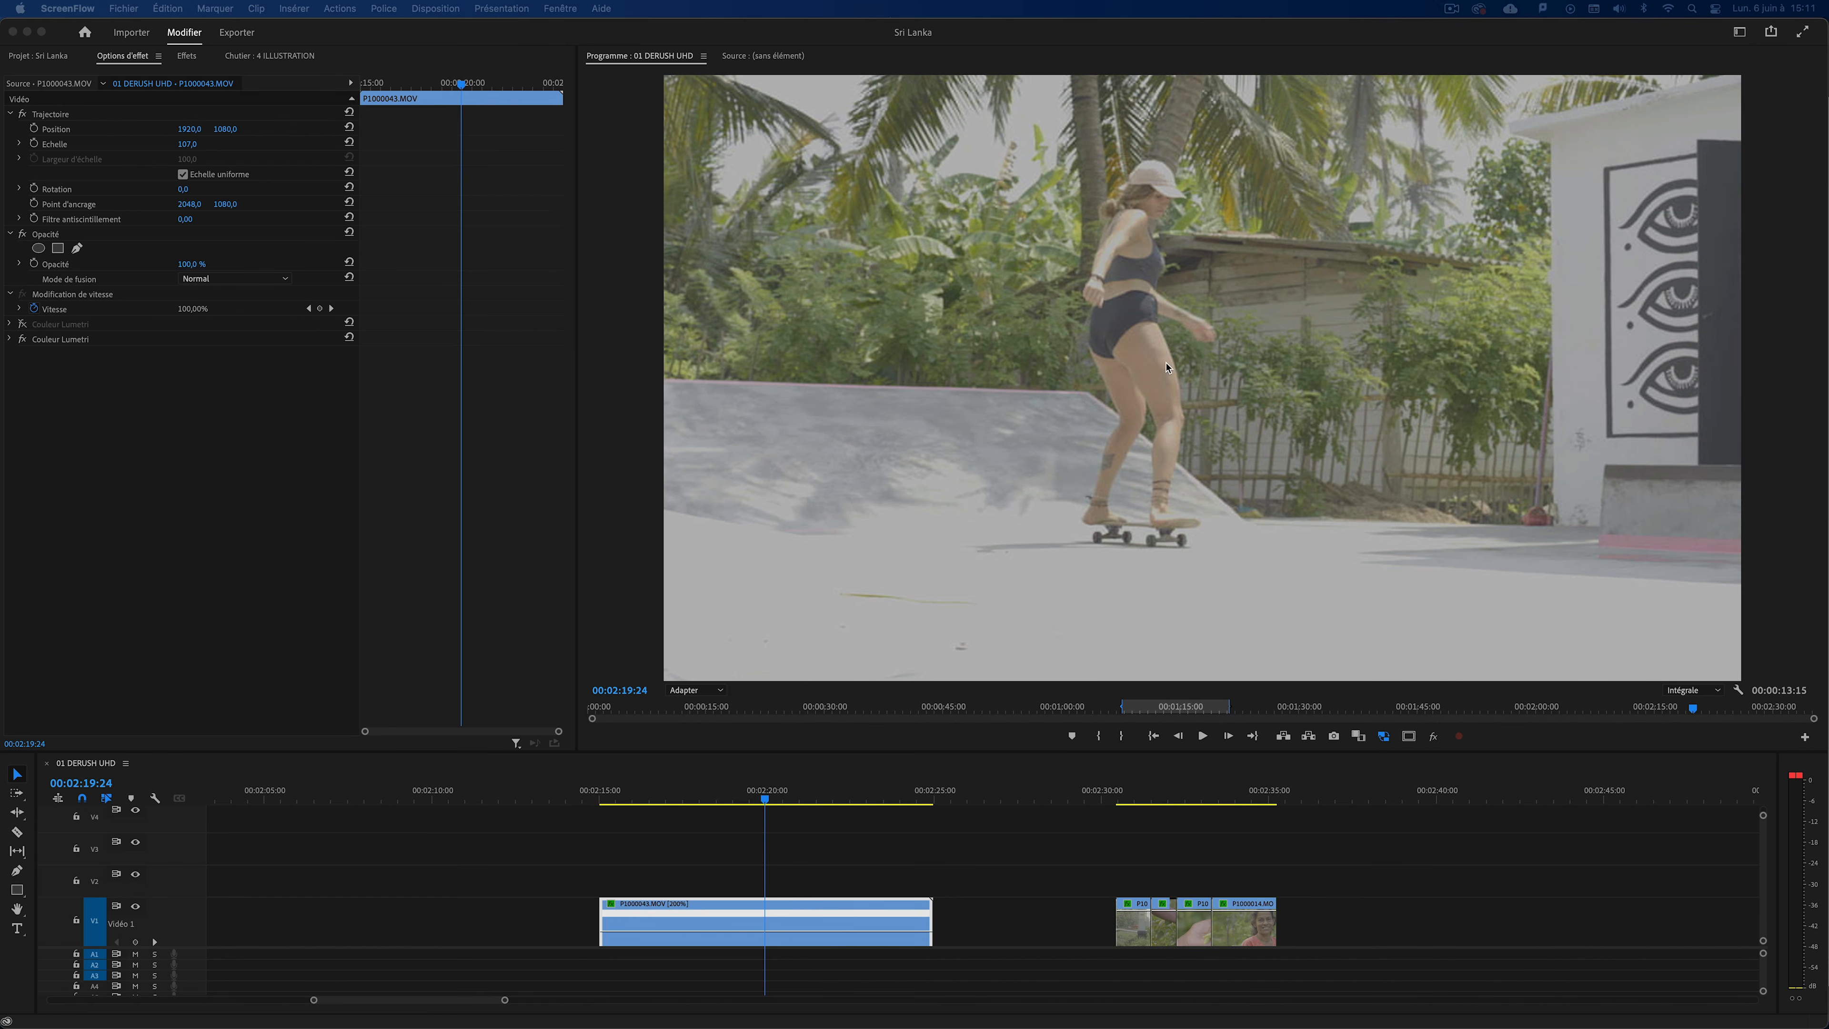
Play back the skateboarding clip and the garden clips in the timeline to review the footage without overlays.
click(910, 851)
key(space)
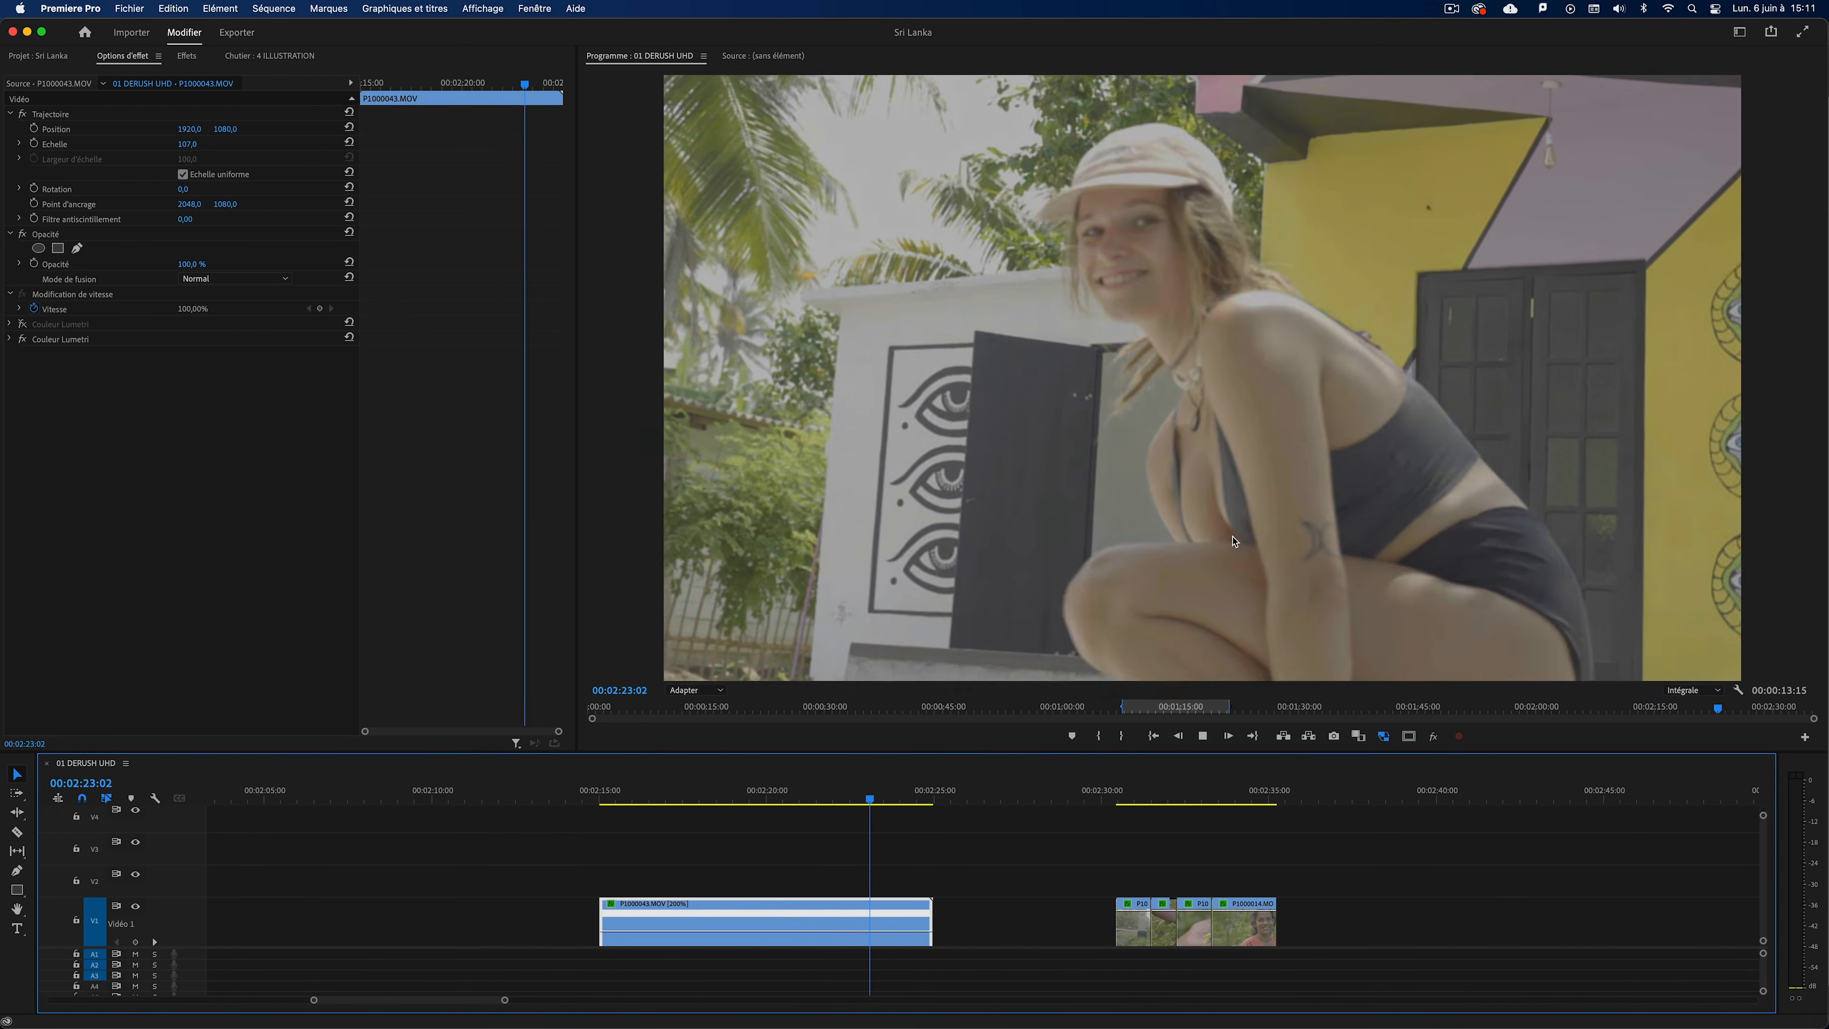
click(1118, 802)
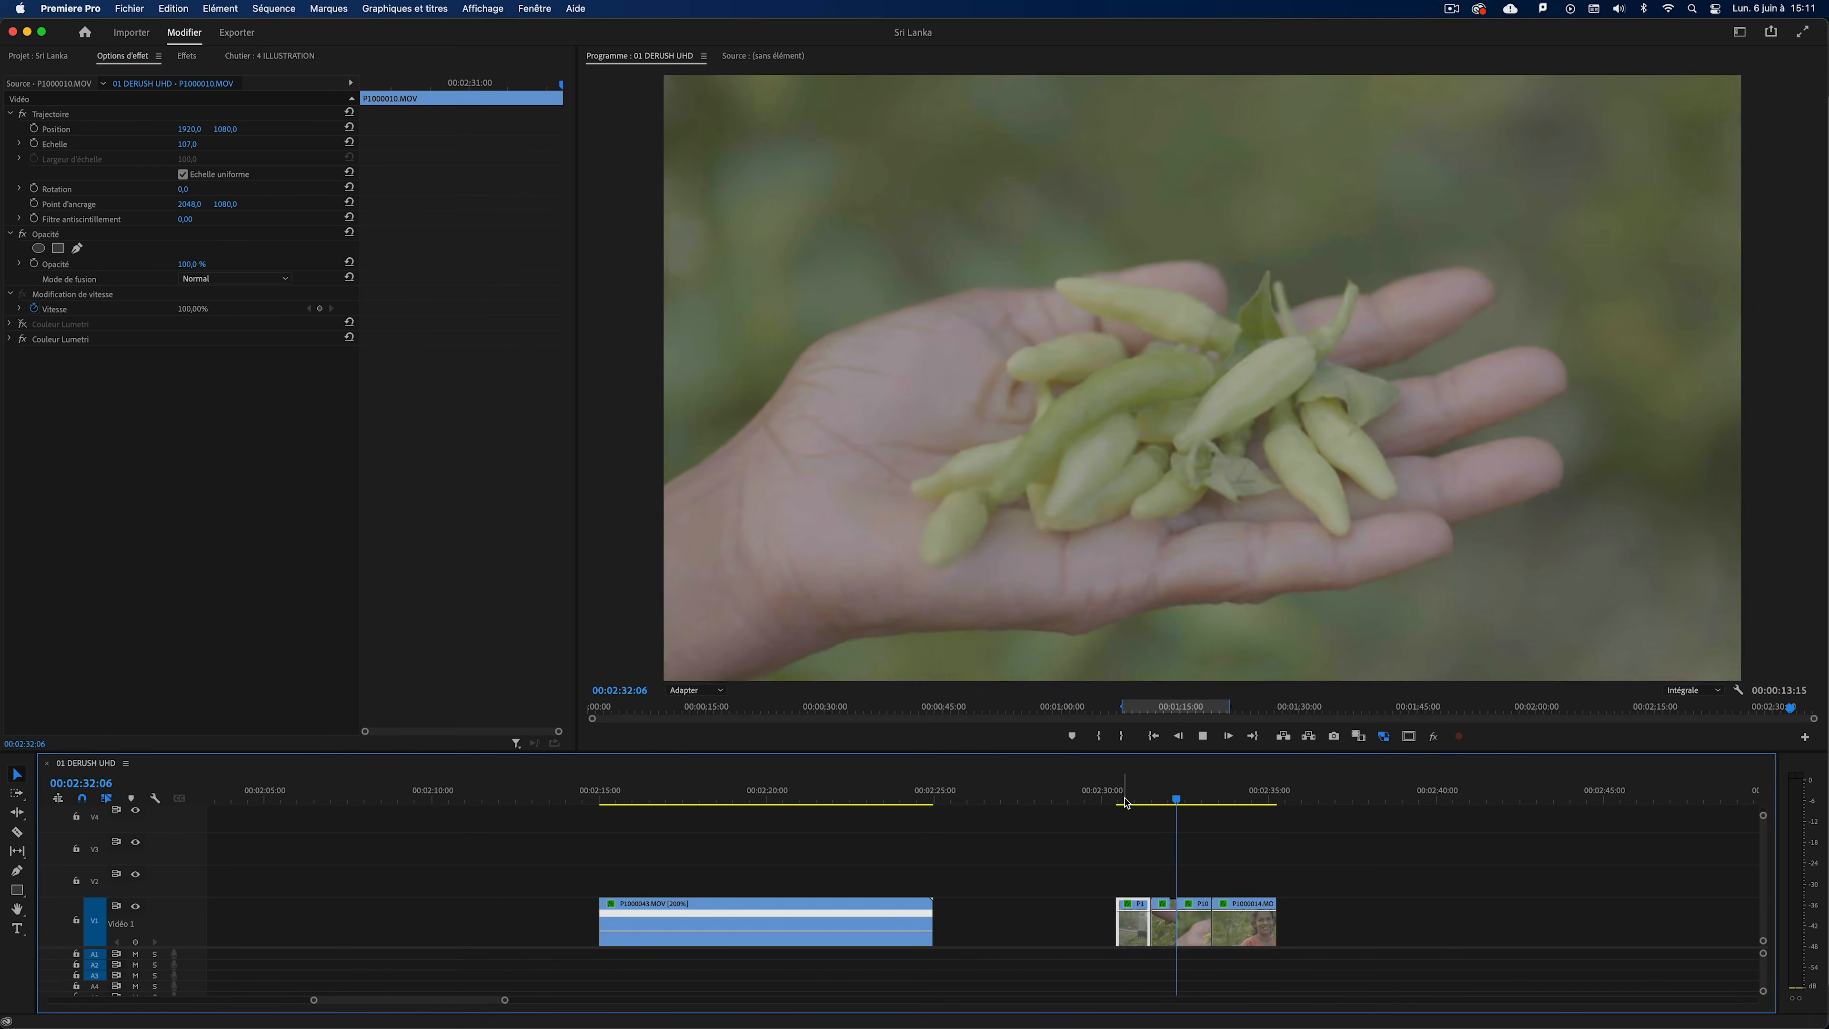
key(space)
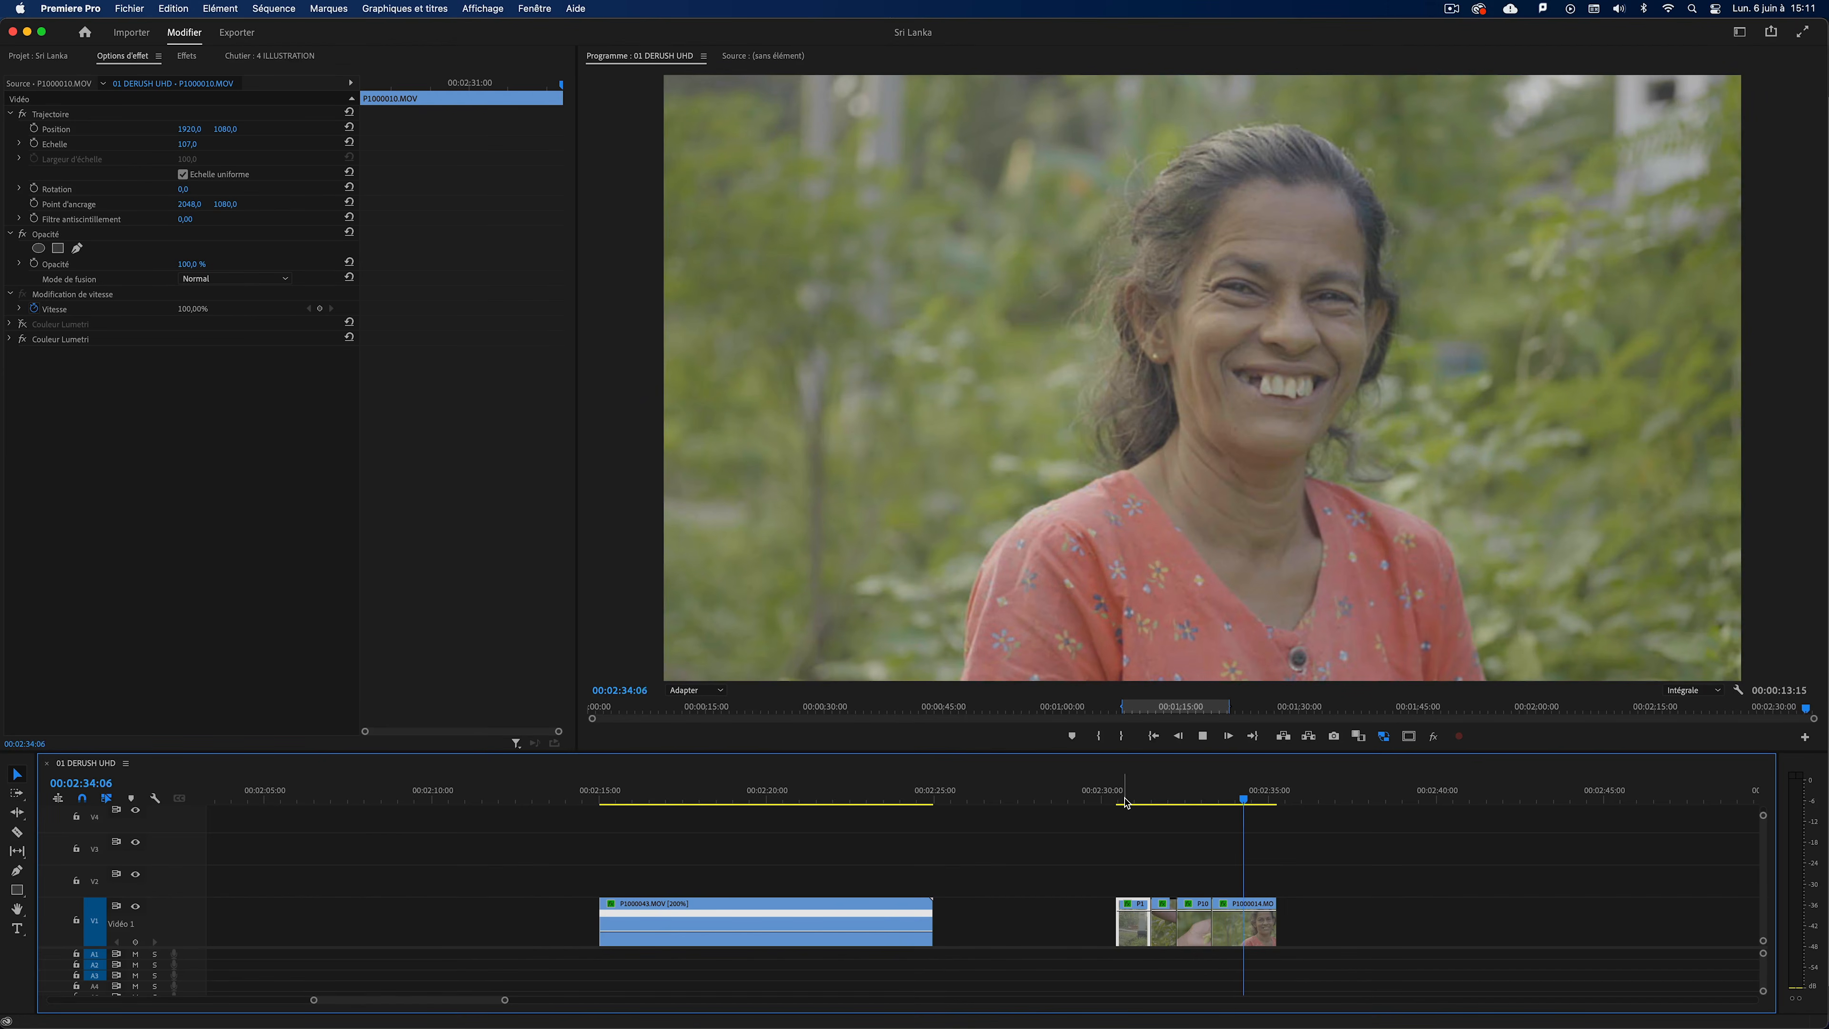
drag(1176, 802, 1130, 804)
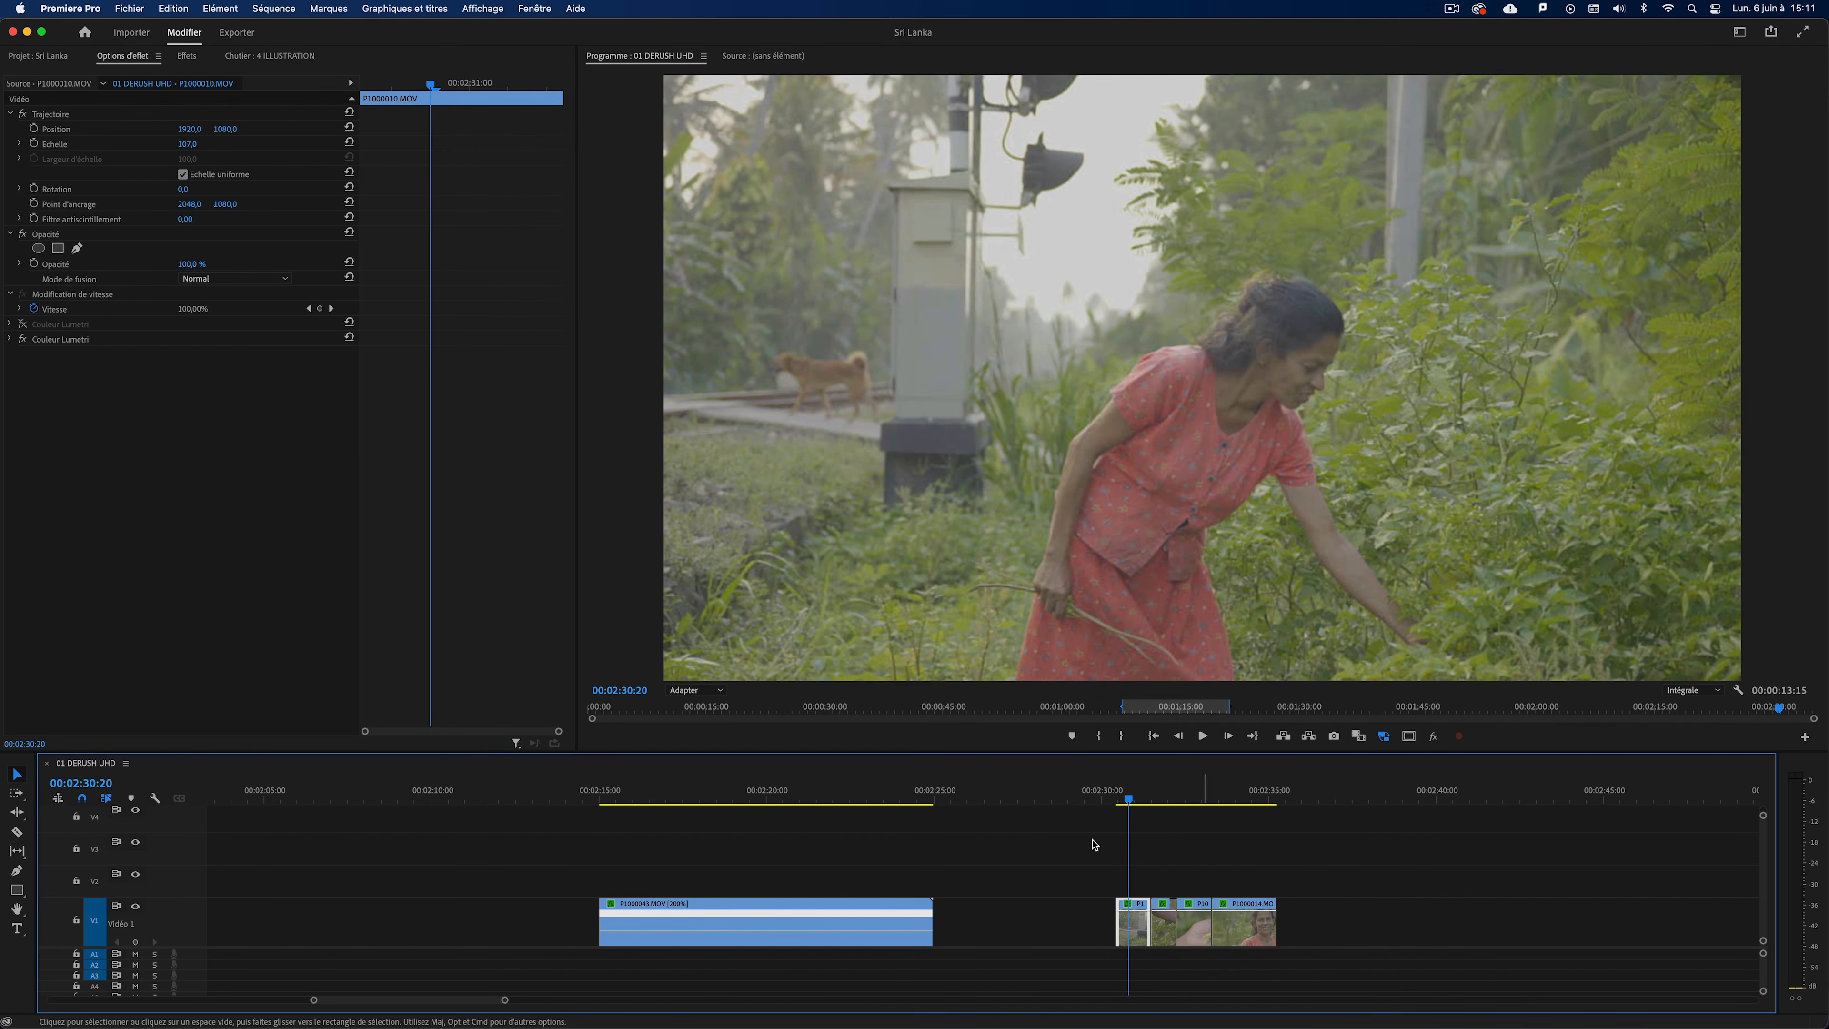
click(1394, 836)
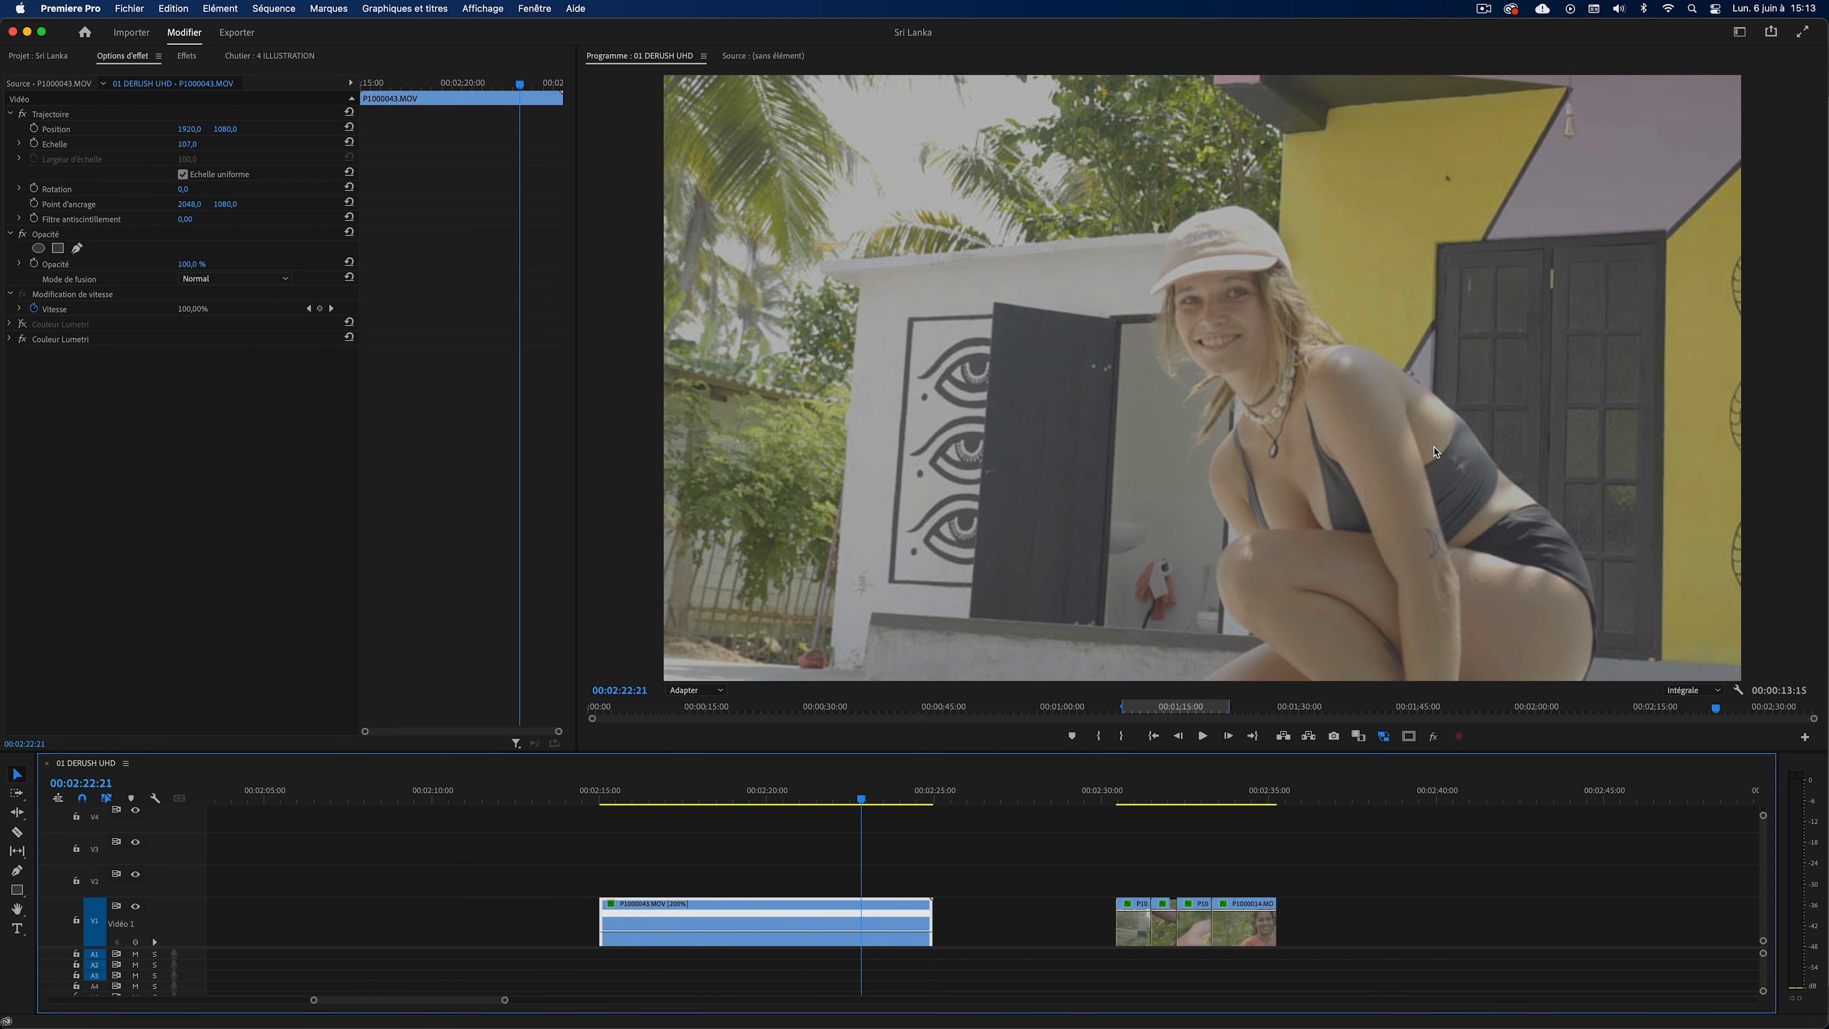
mouse_move(1132, 797)
mouse_down()
mouse_move(1228, 797)
mouse_move(1135, 799)
mouse_up()
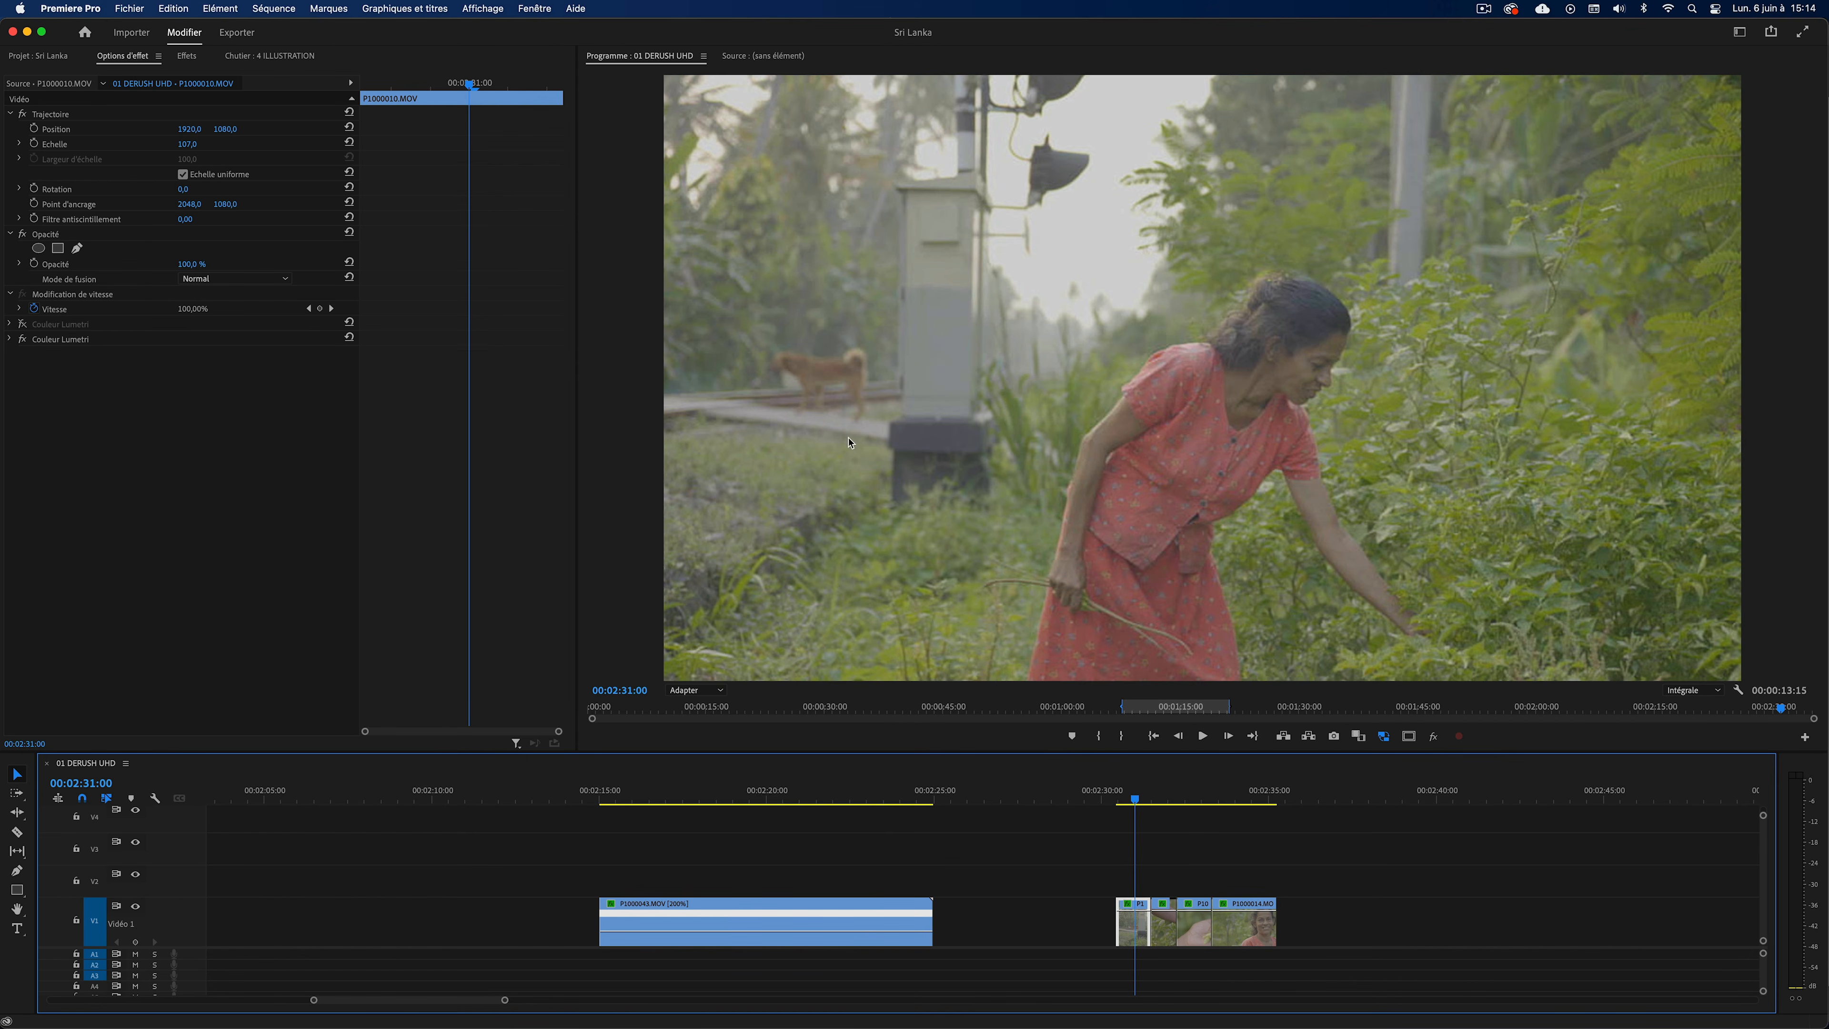
key(space)
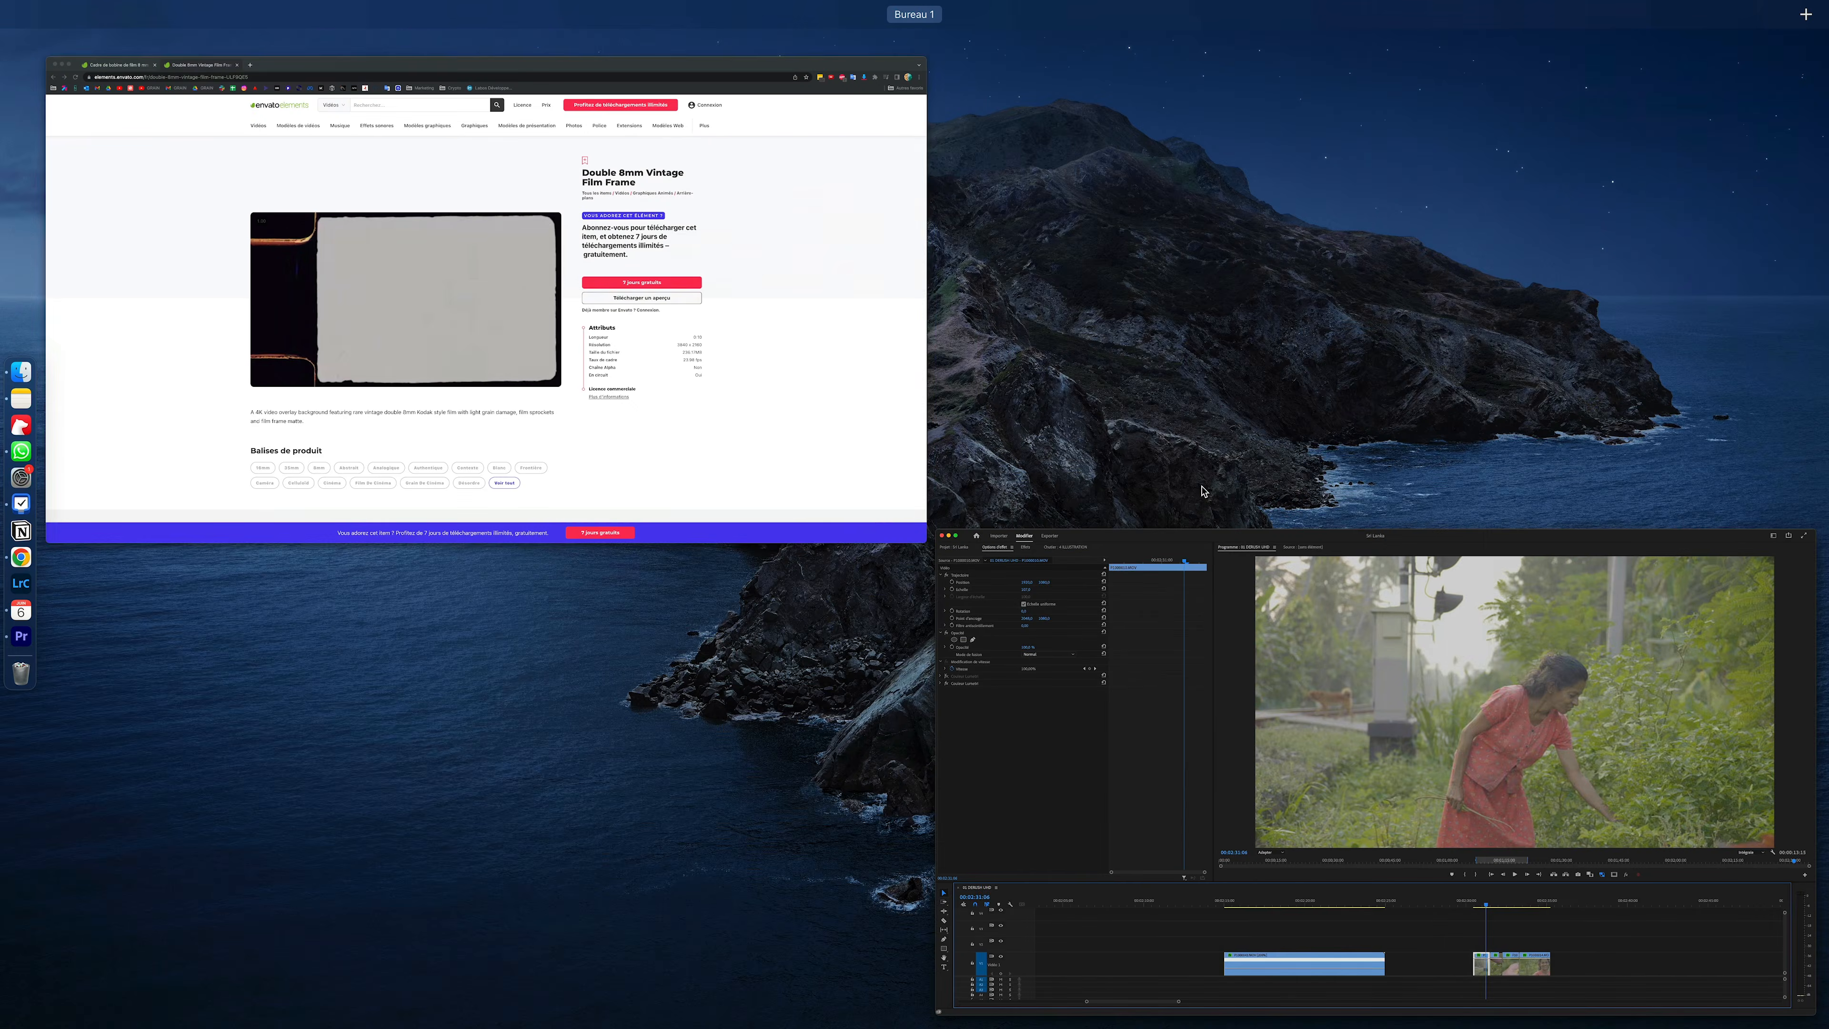
Switch to Chrome and view the Double 8mm Vintage Film Frame and Cadre de bobine de film 8 mm pages on Envato Elements.
click(594, 419)
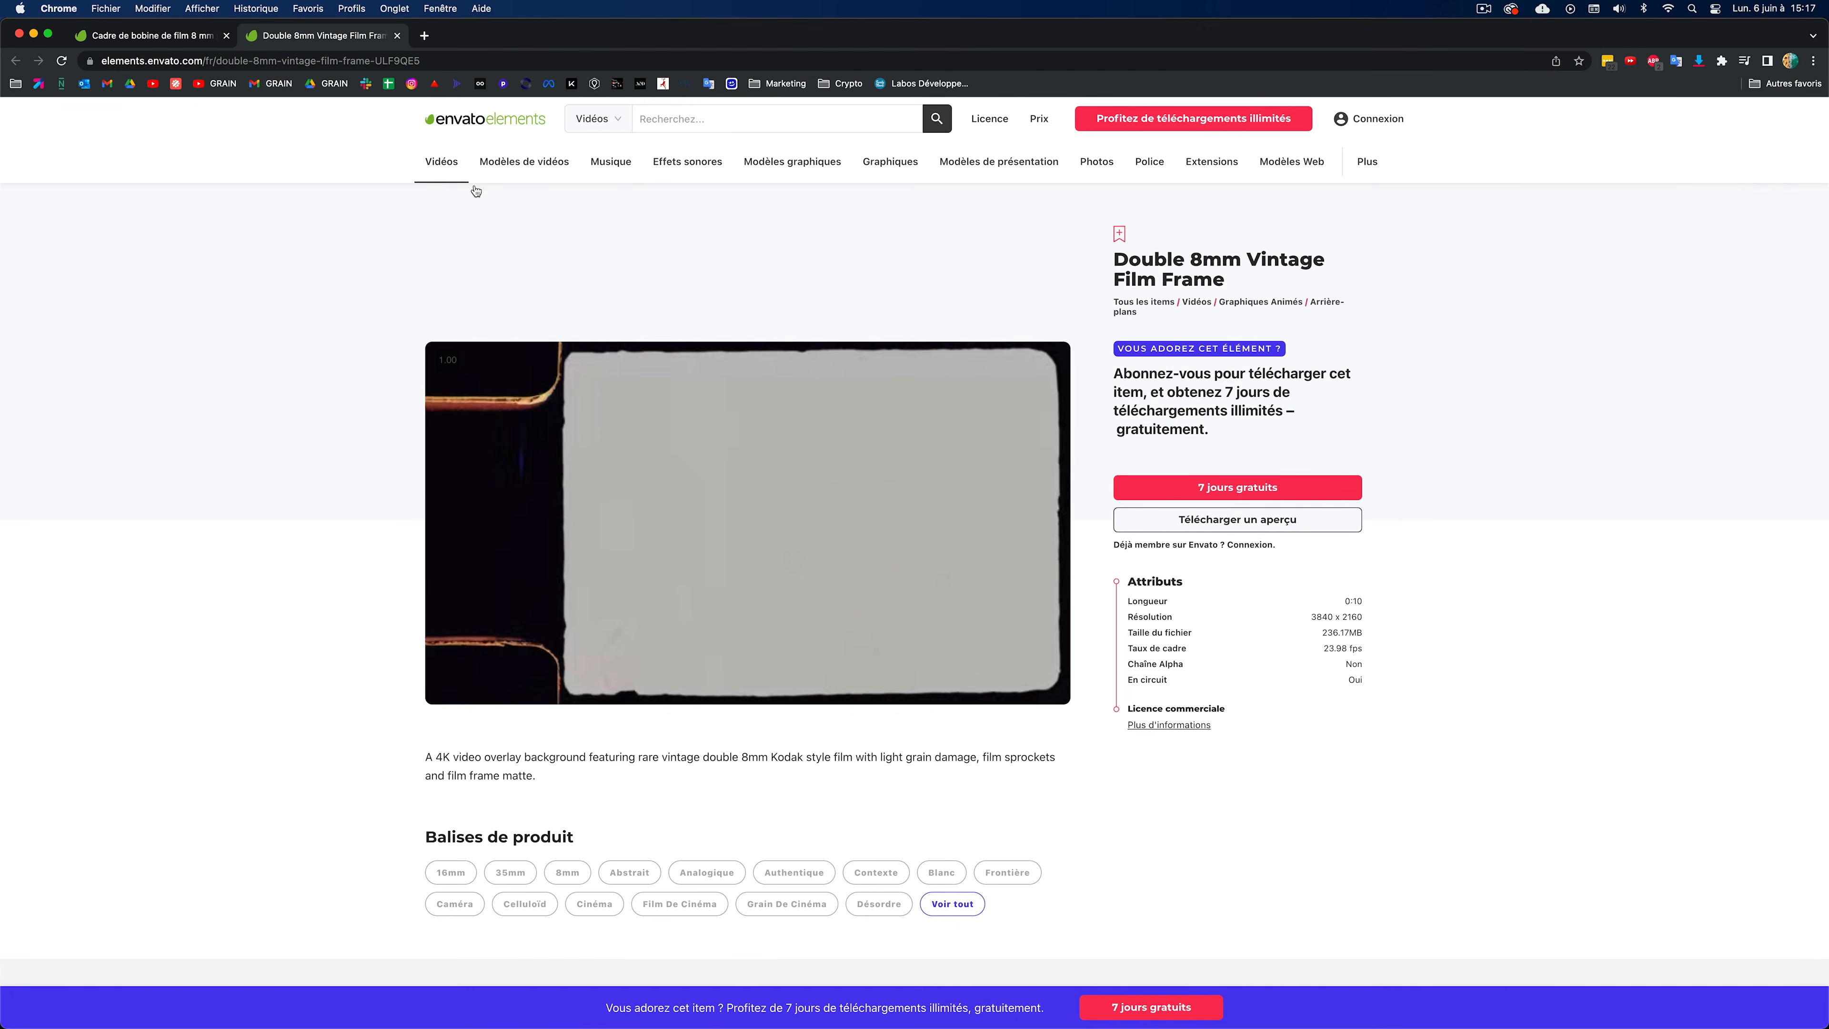
mouse_move(493, 425)
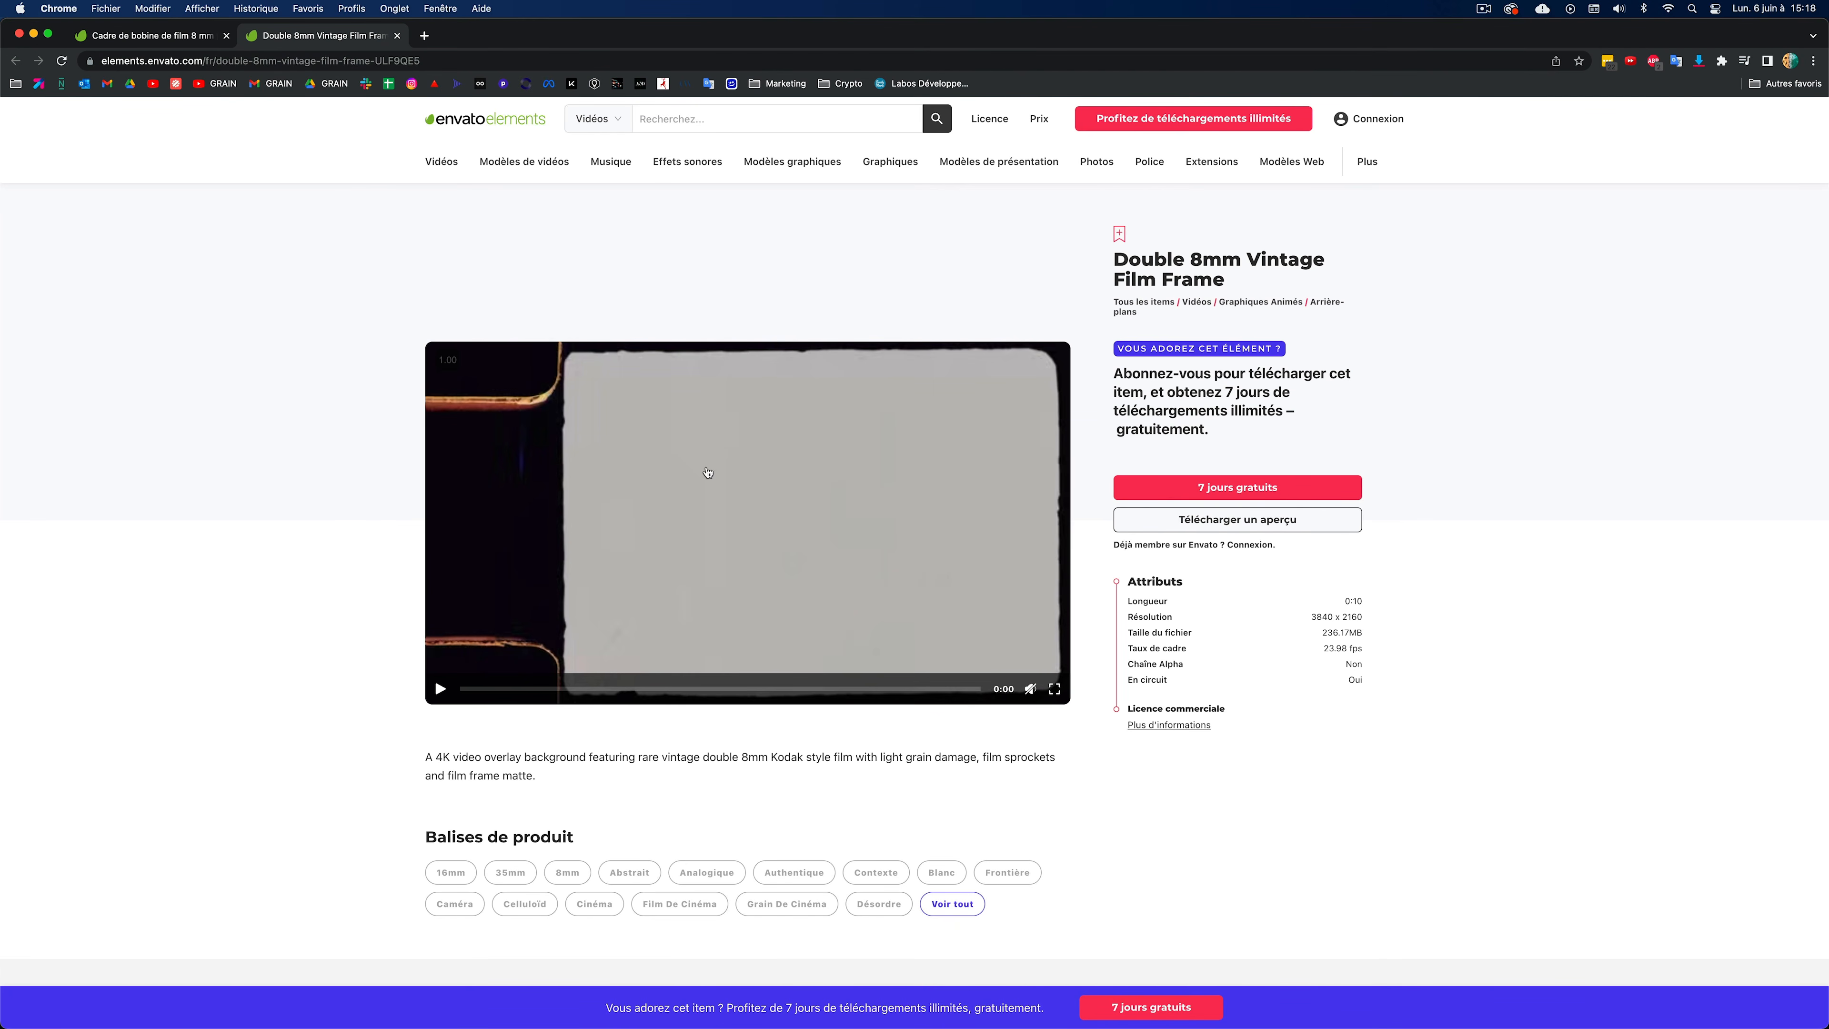
click(144, 42)
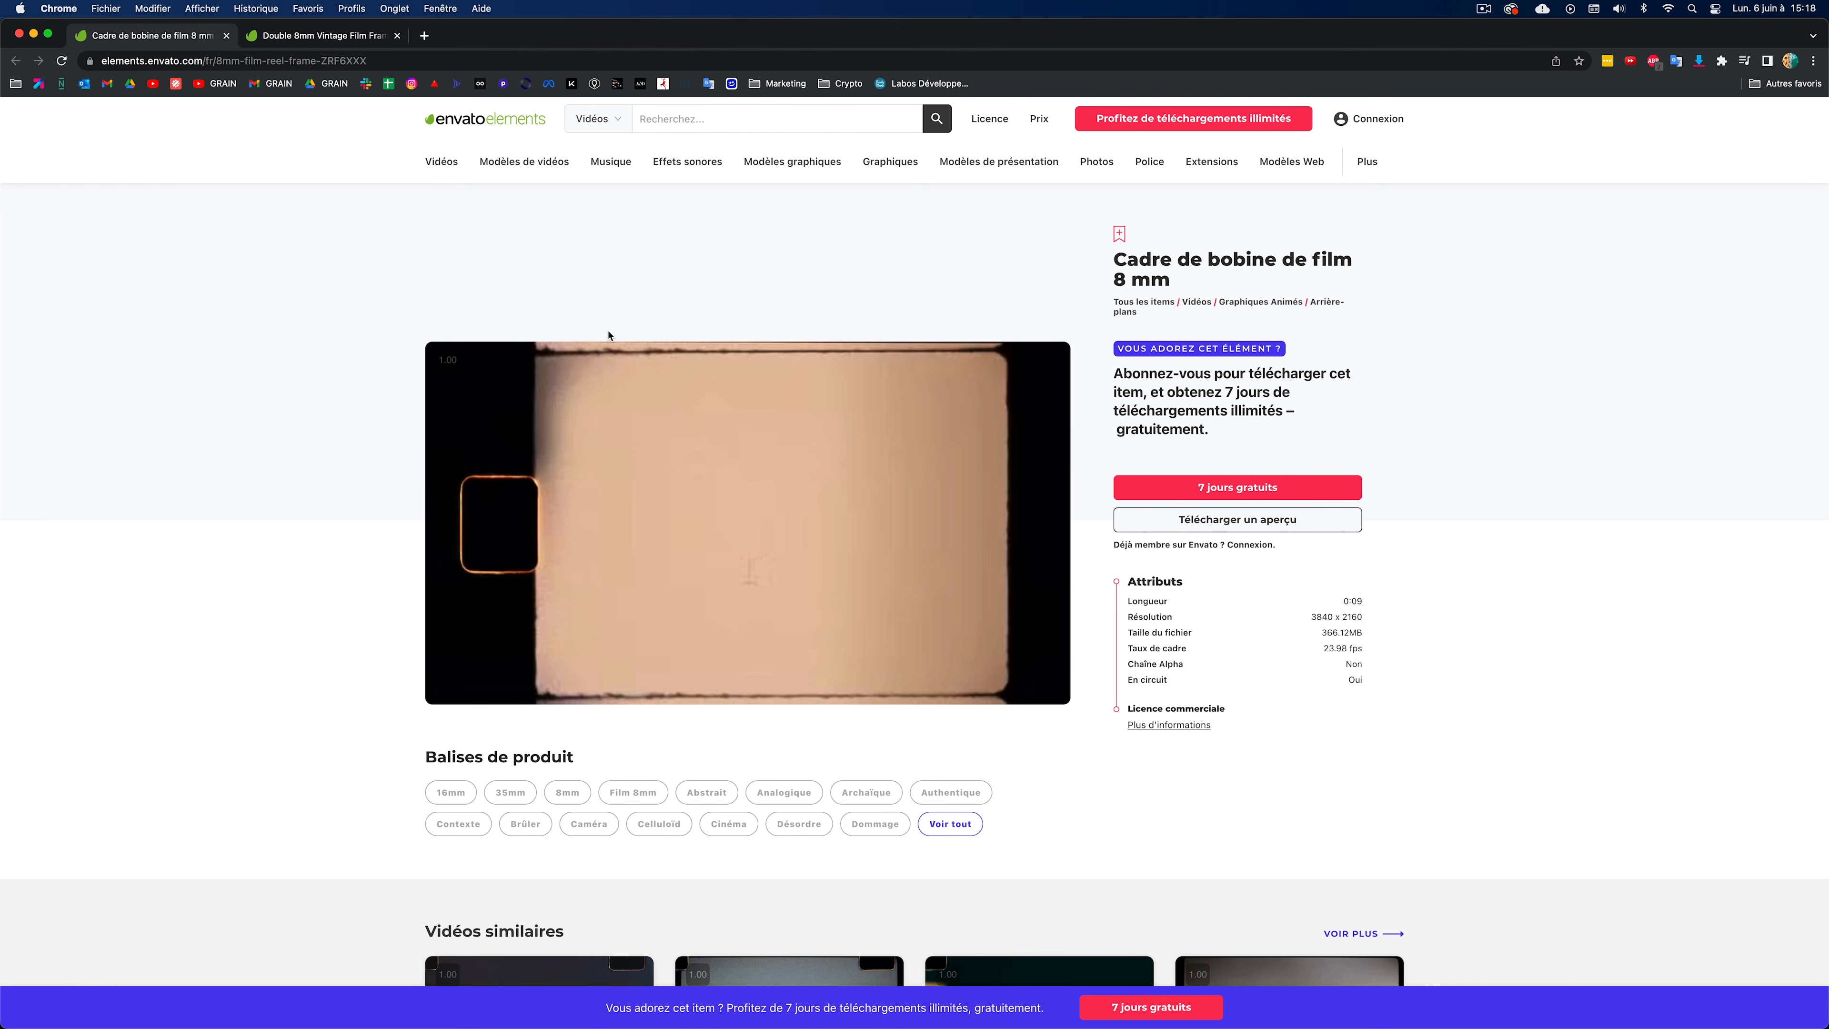
Switch back to Premiere Pro and stack video_preview_h264 (3).mp4 and video_preview_h264 (2).mp4 on tracks V2 and V3 above the garden clips.
key(super+Tab)
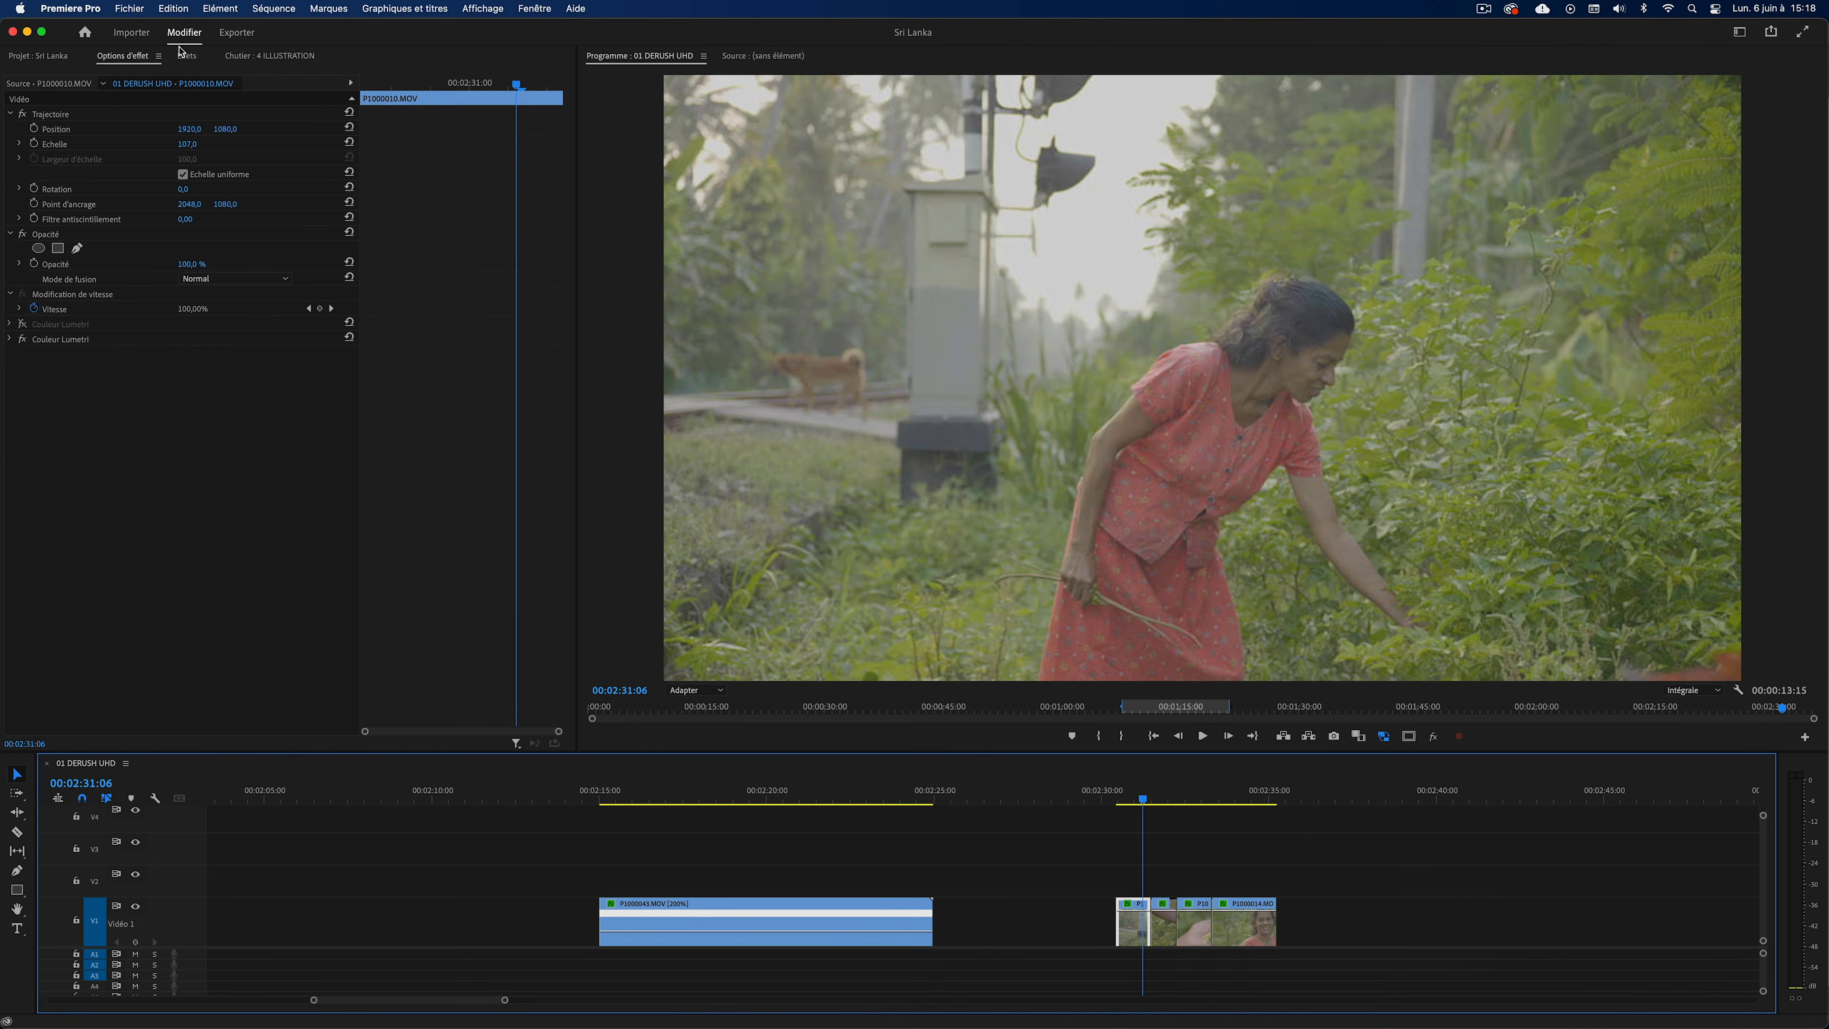
click(42, 57)
click(69, 278)
click(77, 292)
click(82, 309)
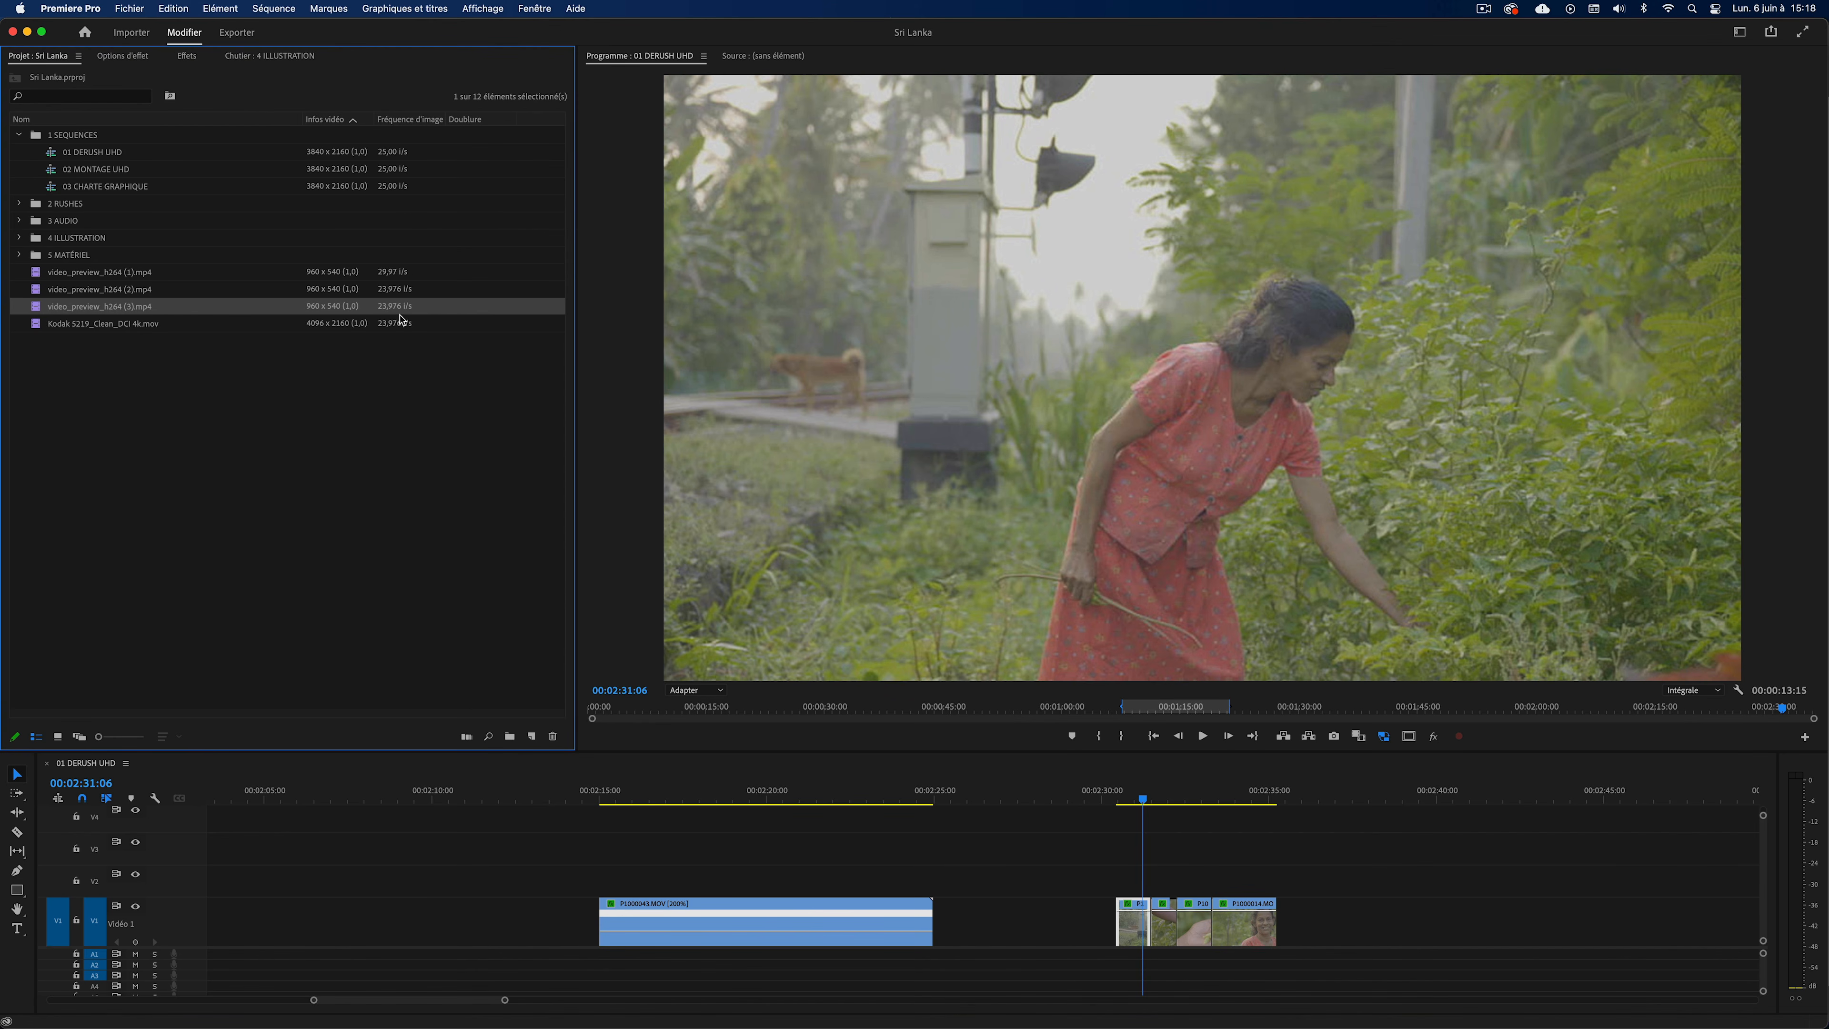
drag(217, 290, 1121, 865)
drag(149, 311, 1168, 859)
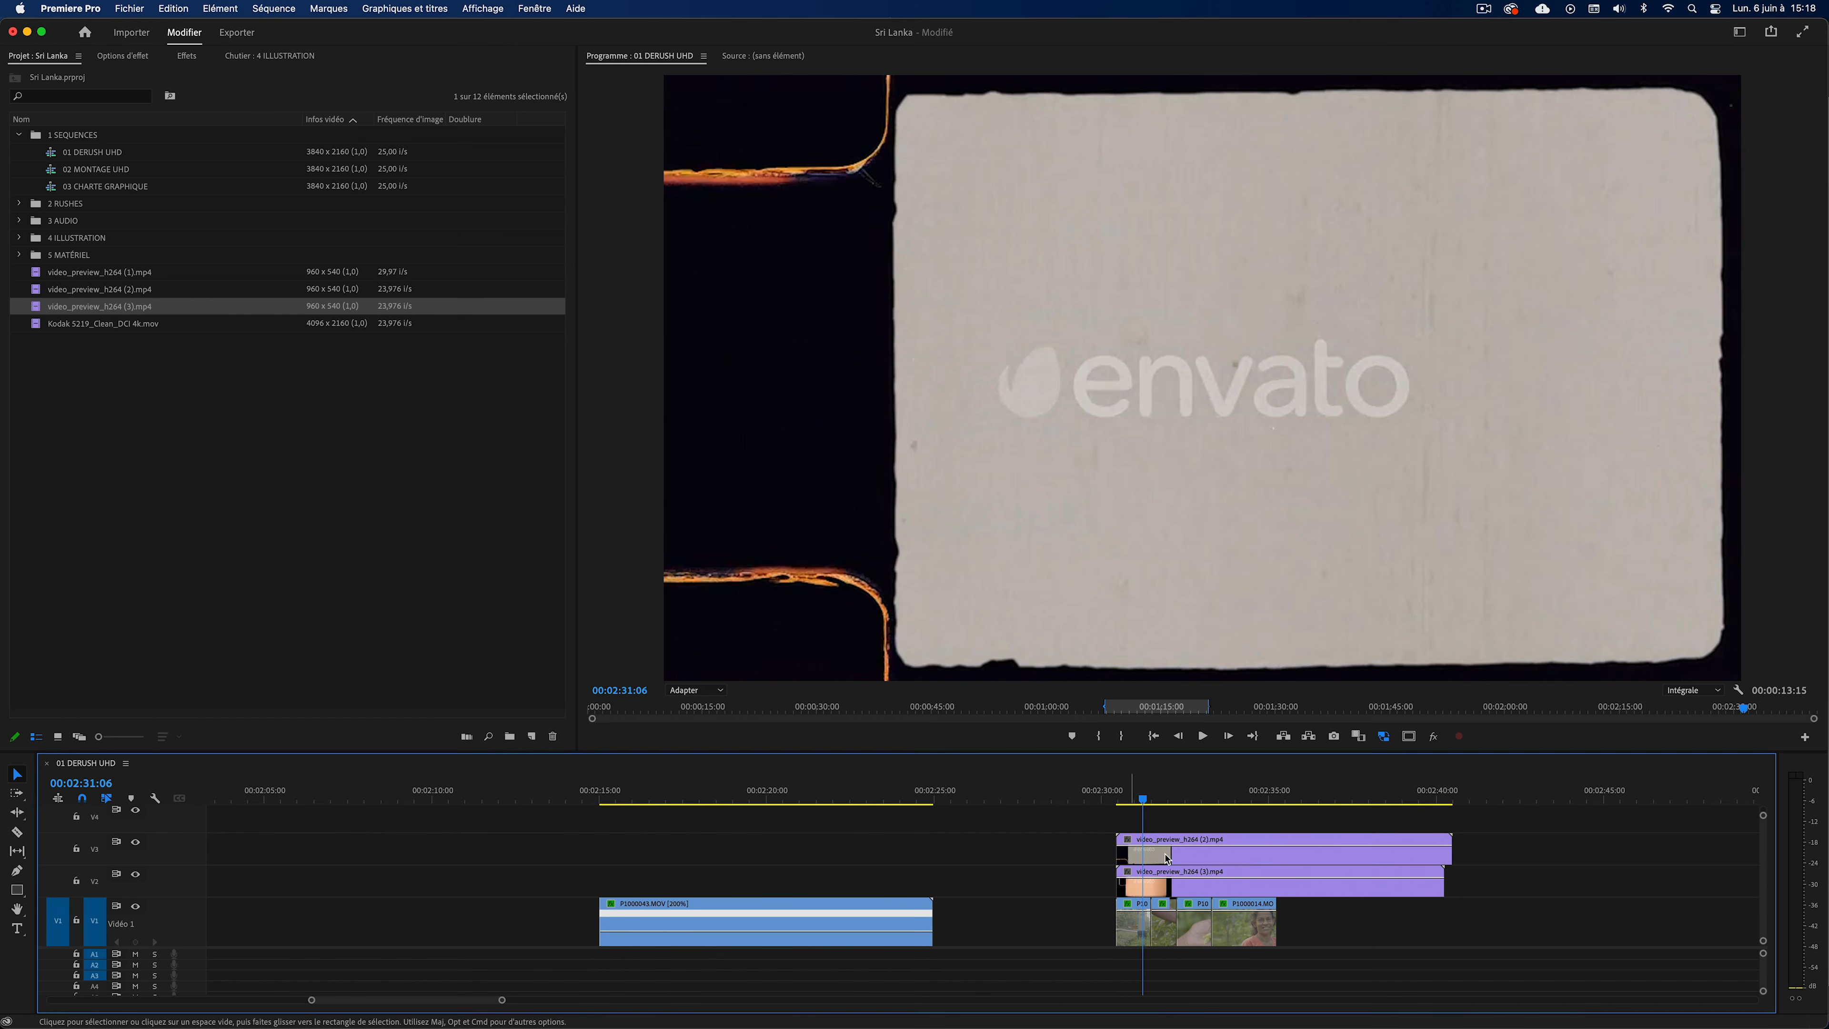
Compare the two film frames by disabling and re-enabling the upper one, and delete video_preview_h264 (3).mp4 from track V2.
click(1234, 865)
key(super+shift+e)
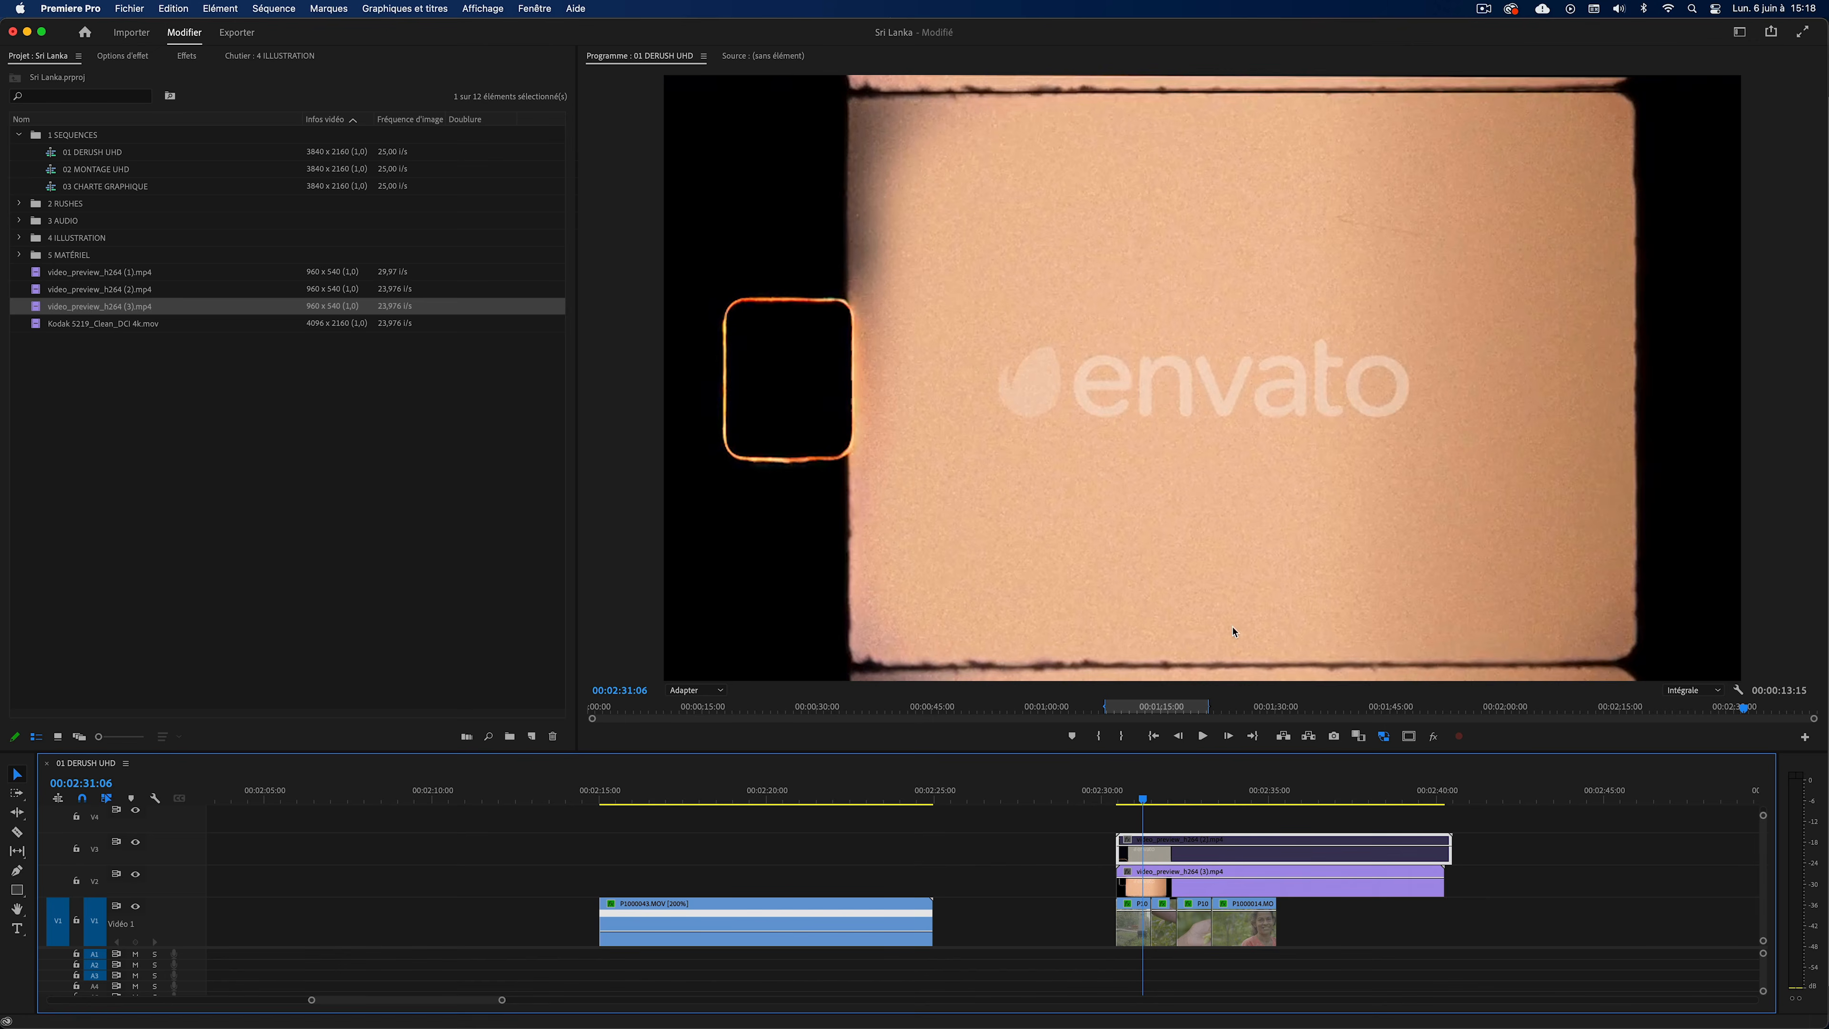
click(1224, 887)
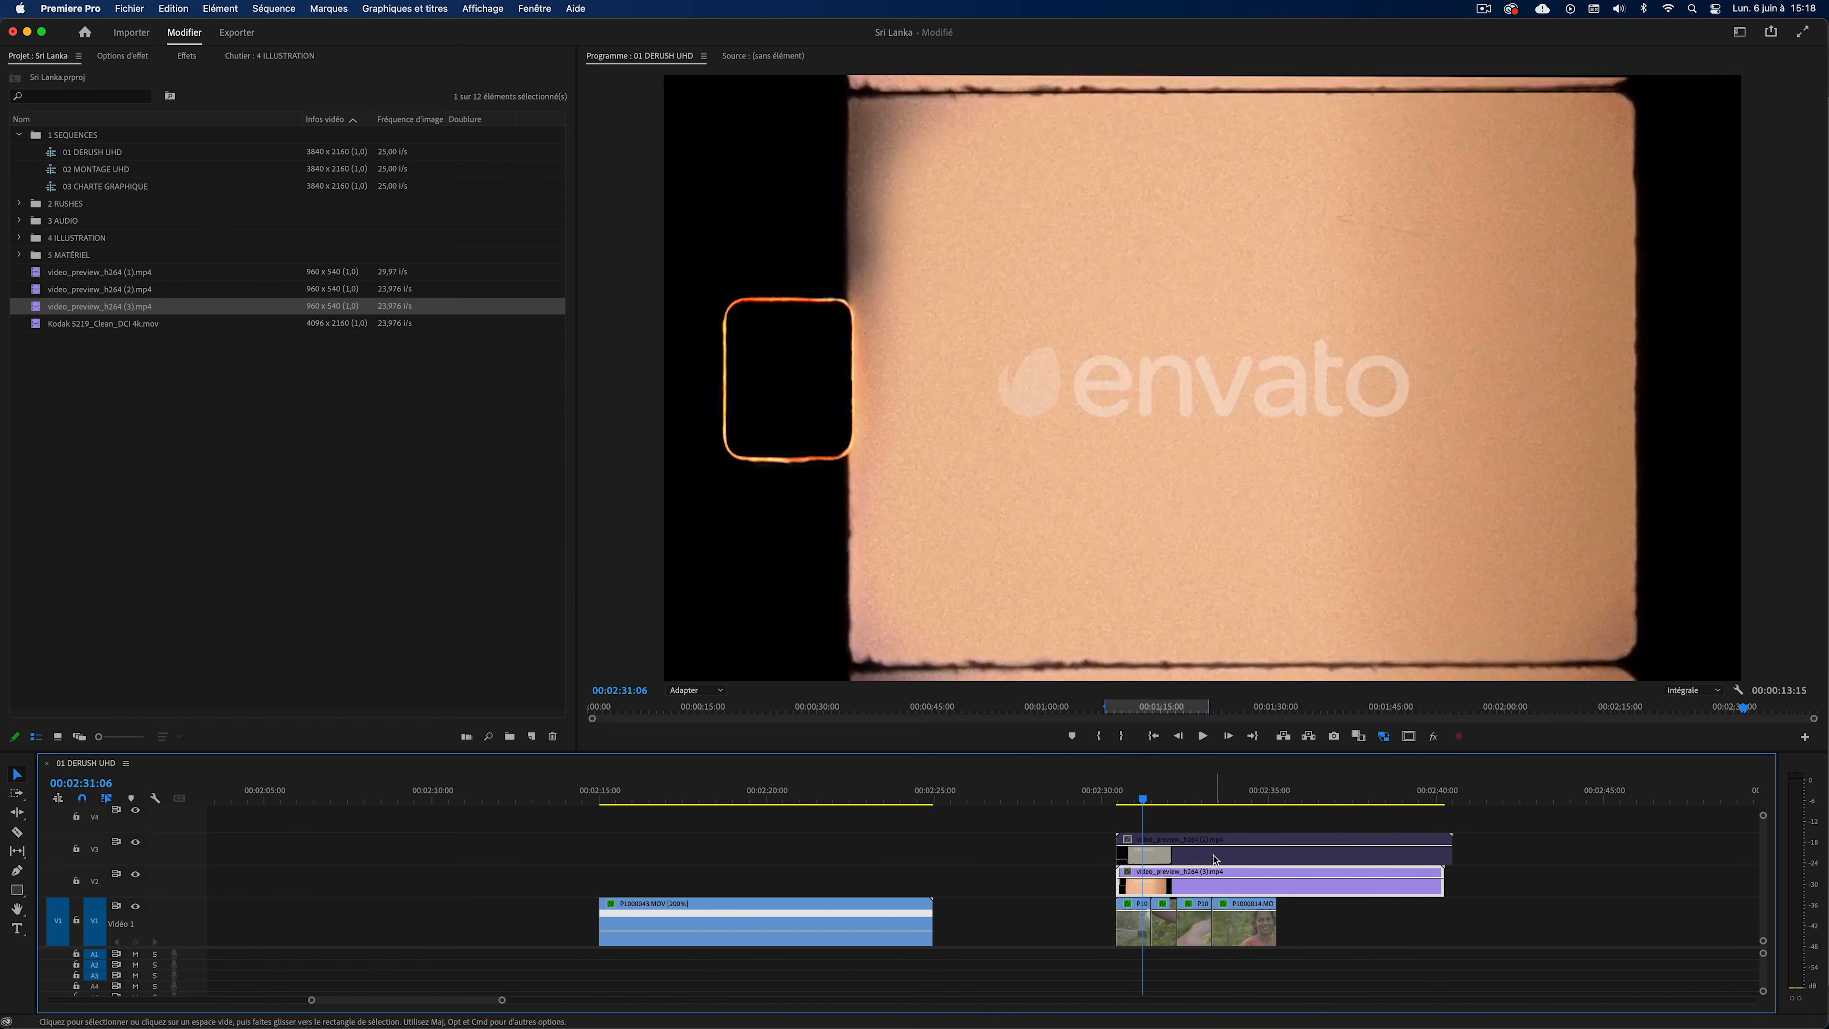
click(1215, 859)
key(super+shift+e)
key(Delete)
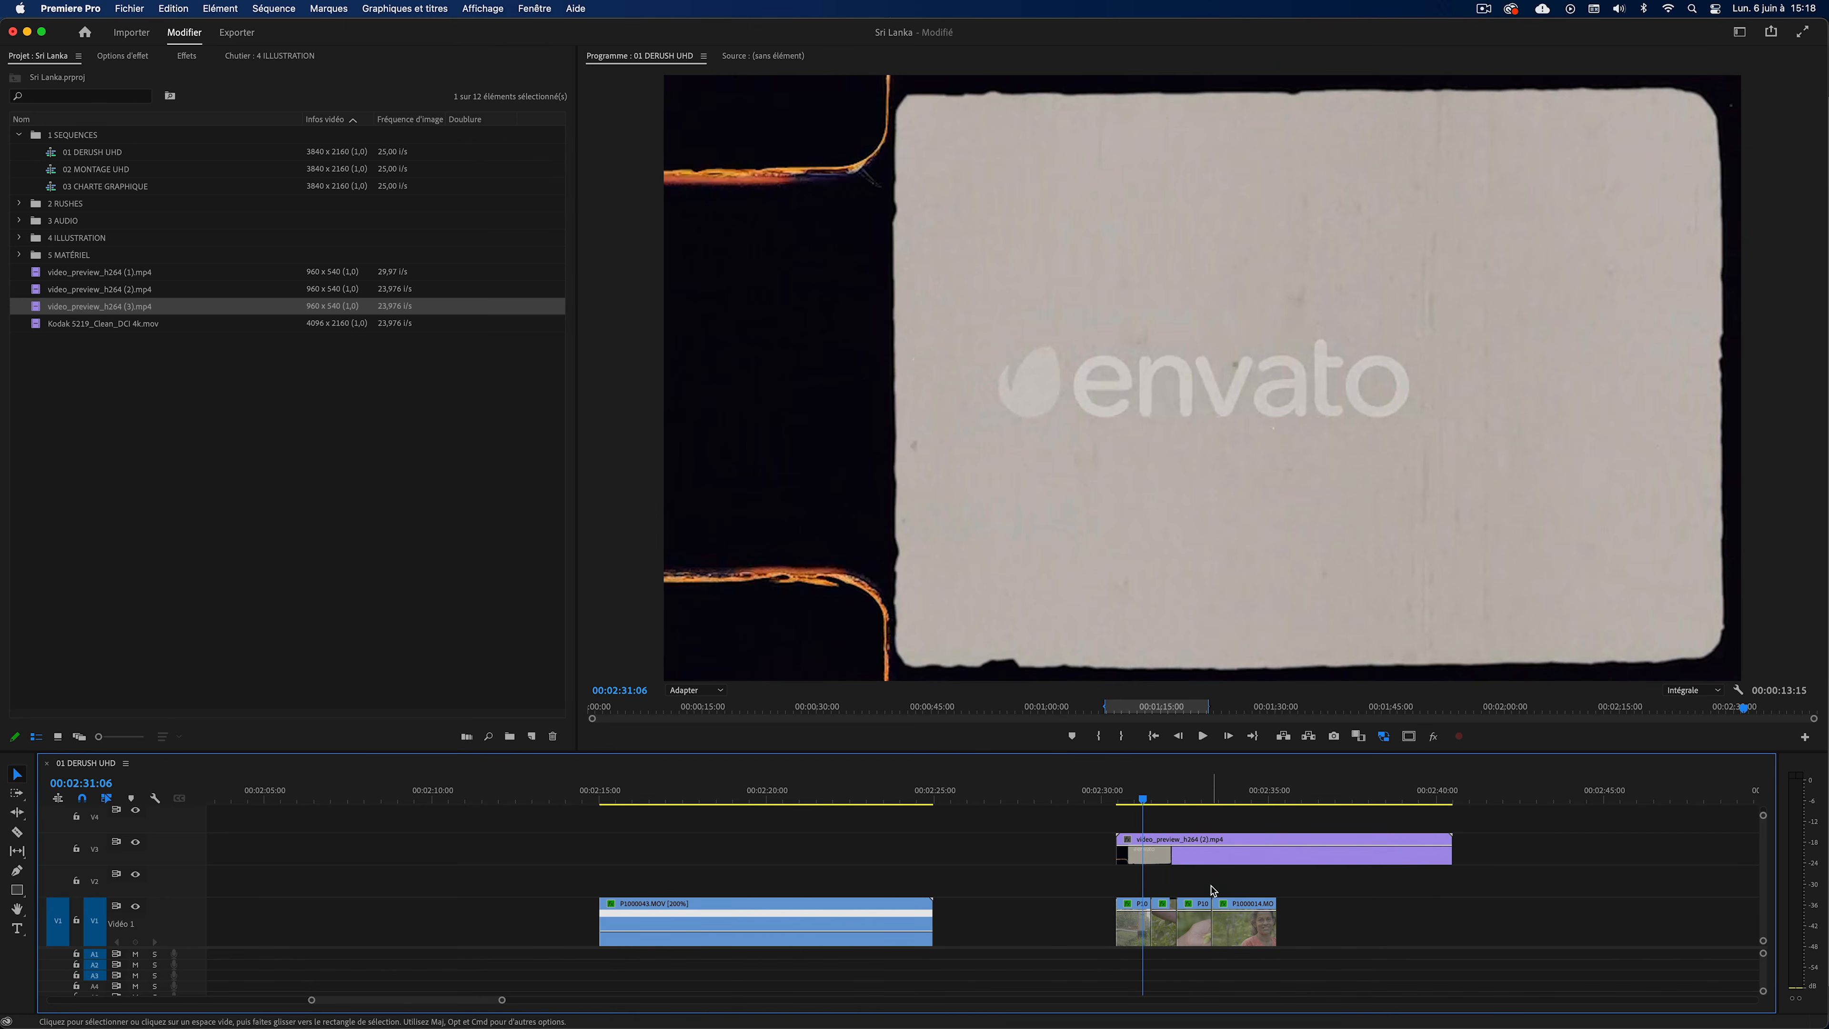
Trim the video_preview_h264 (2).mp4 frame to the end of the garden clips and set its blend mode to Obscurcir.
drag(1452, 850, 1276, 850)
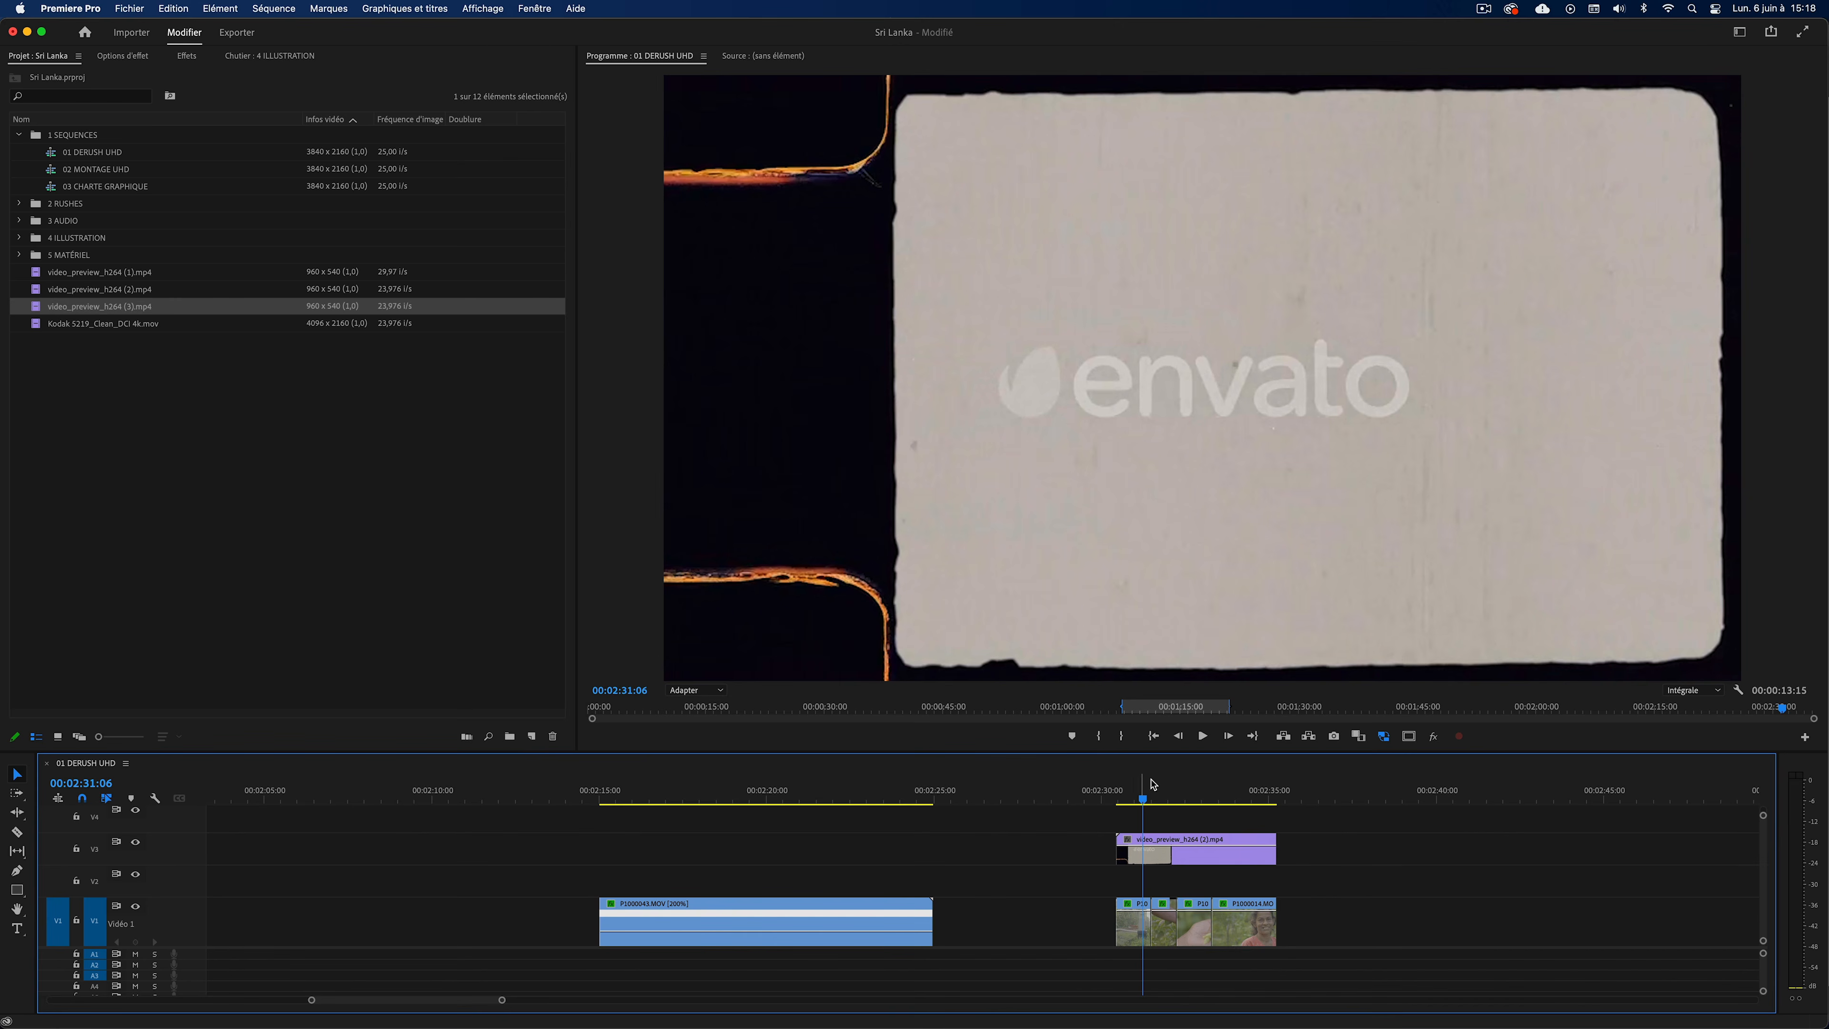
click(1153, 865)
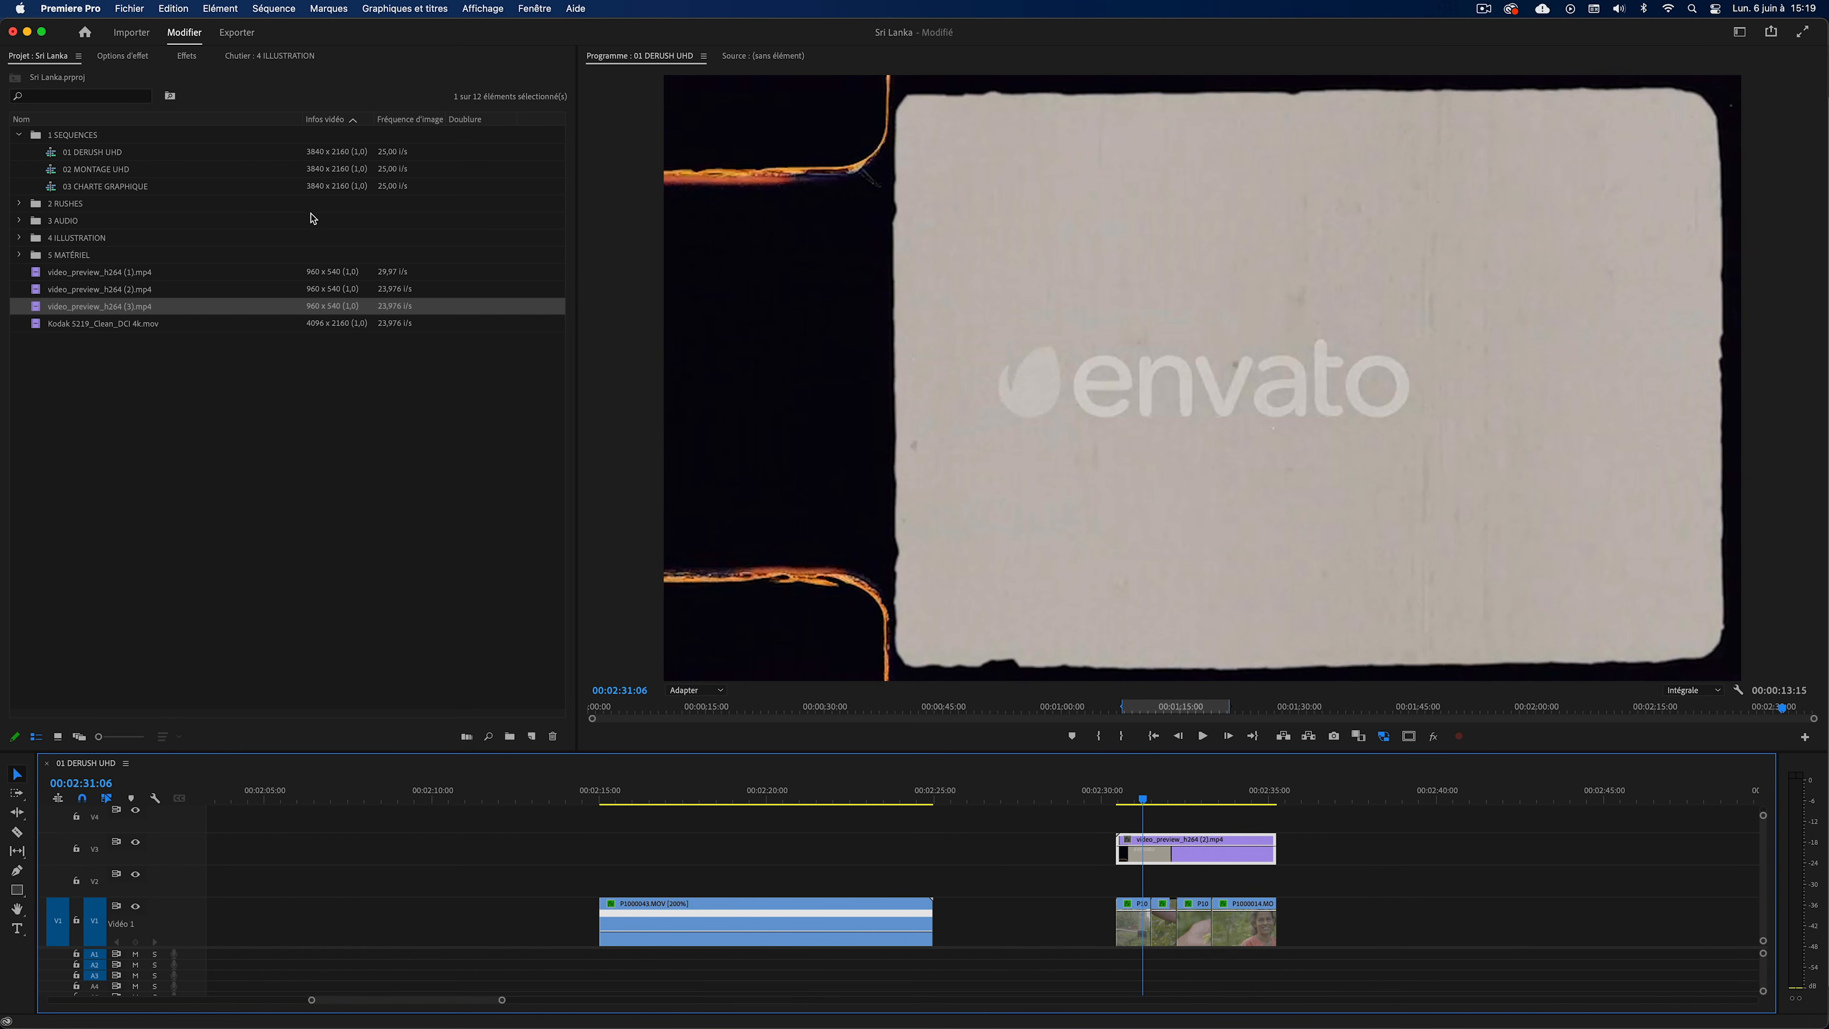
click(124, 56)
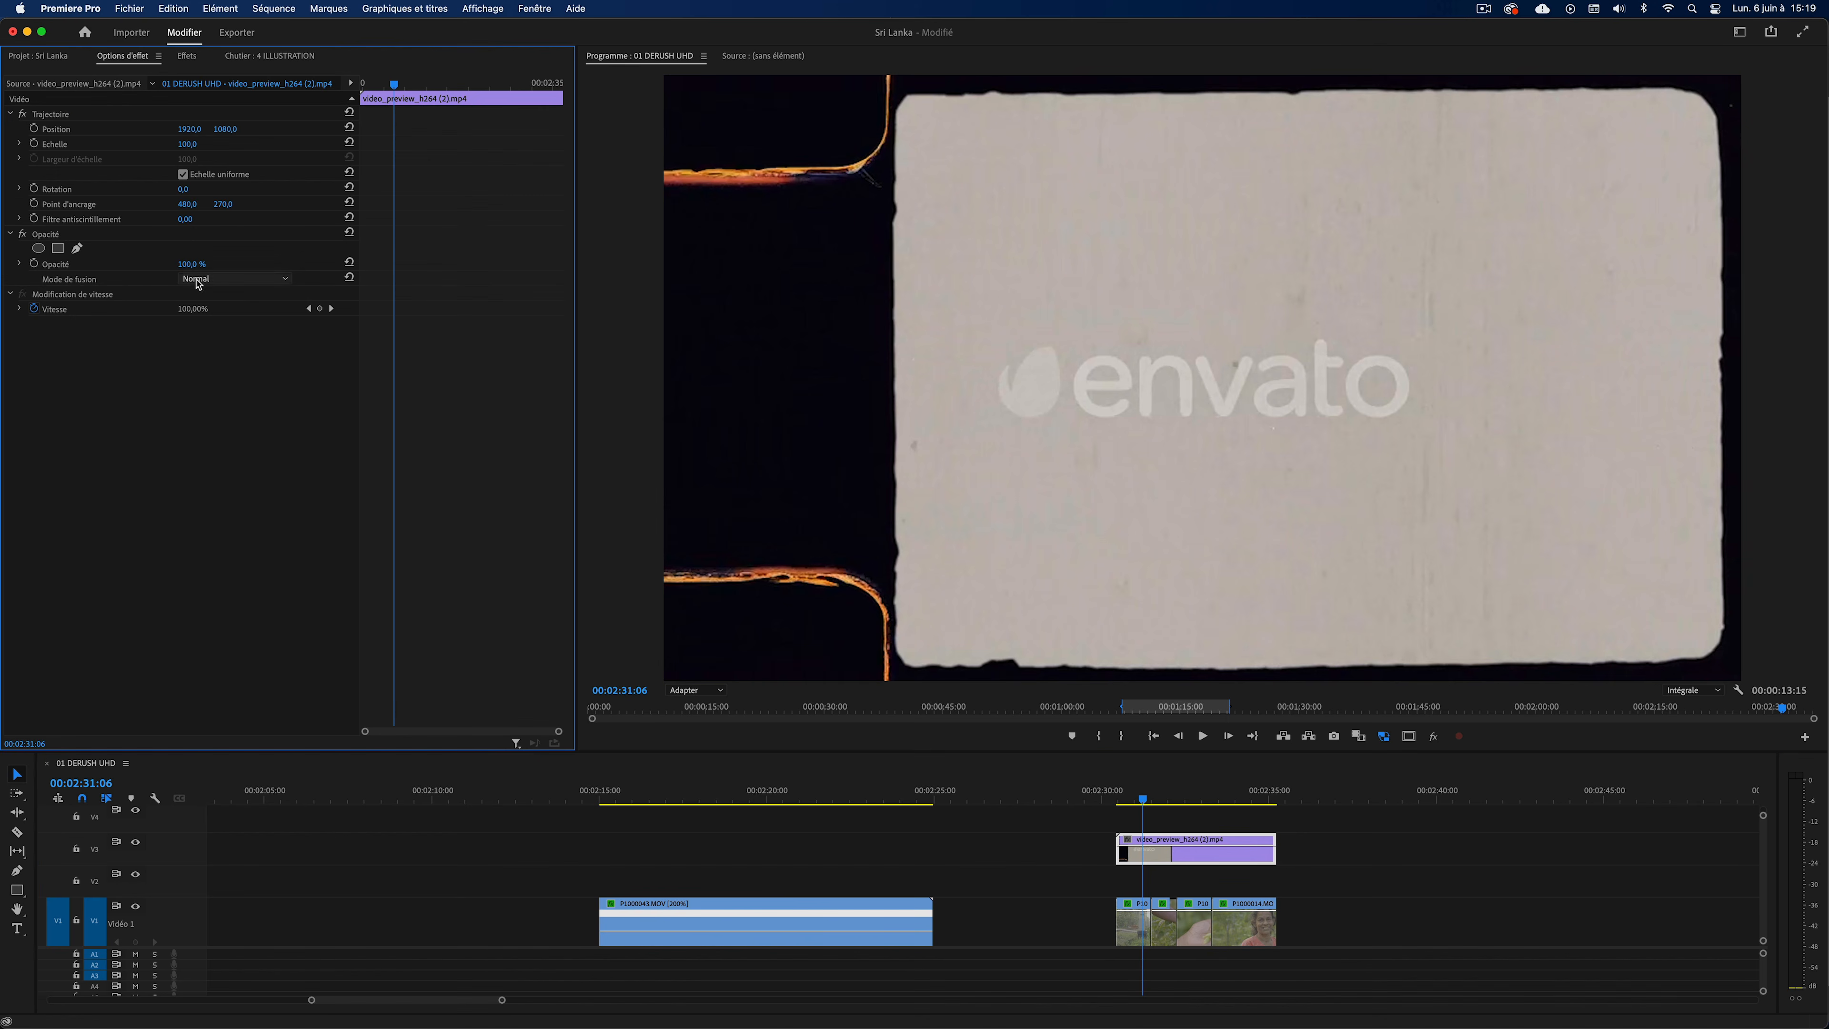
click(238, 279)
click(229, 329)
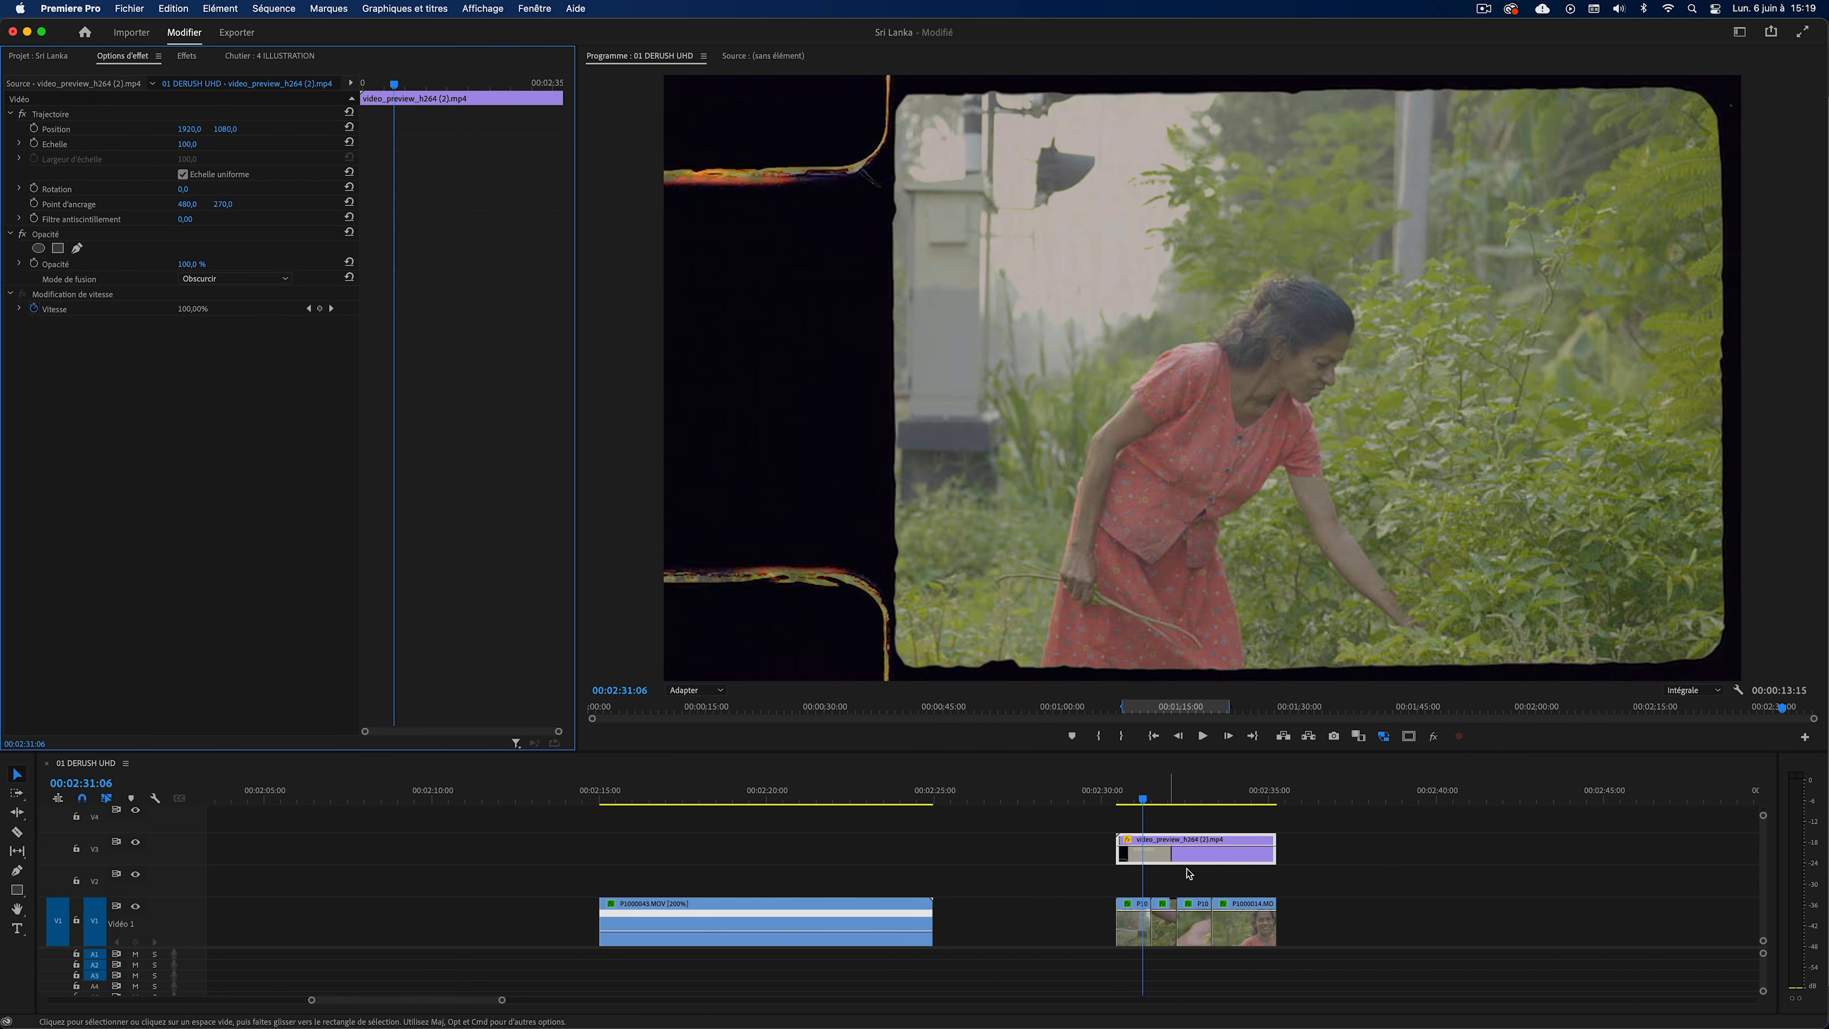
Duplicate the film frame overlay above the second half of the skateboarding clip and play back that section.
drag(1179, 859, 848, 864)
click(834, 796)
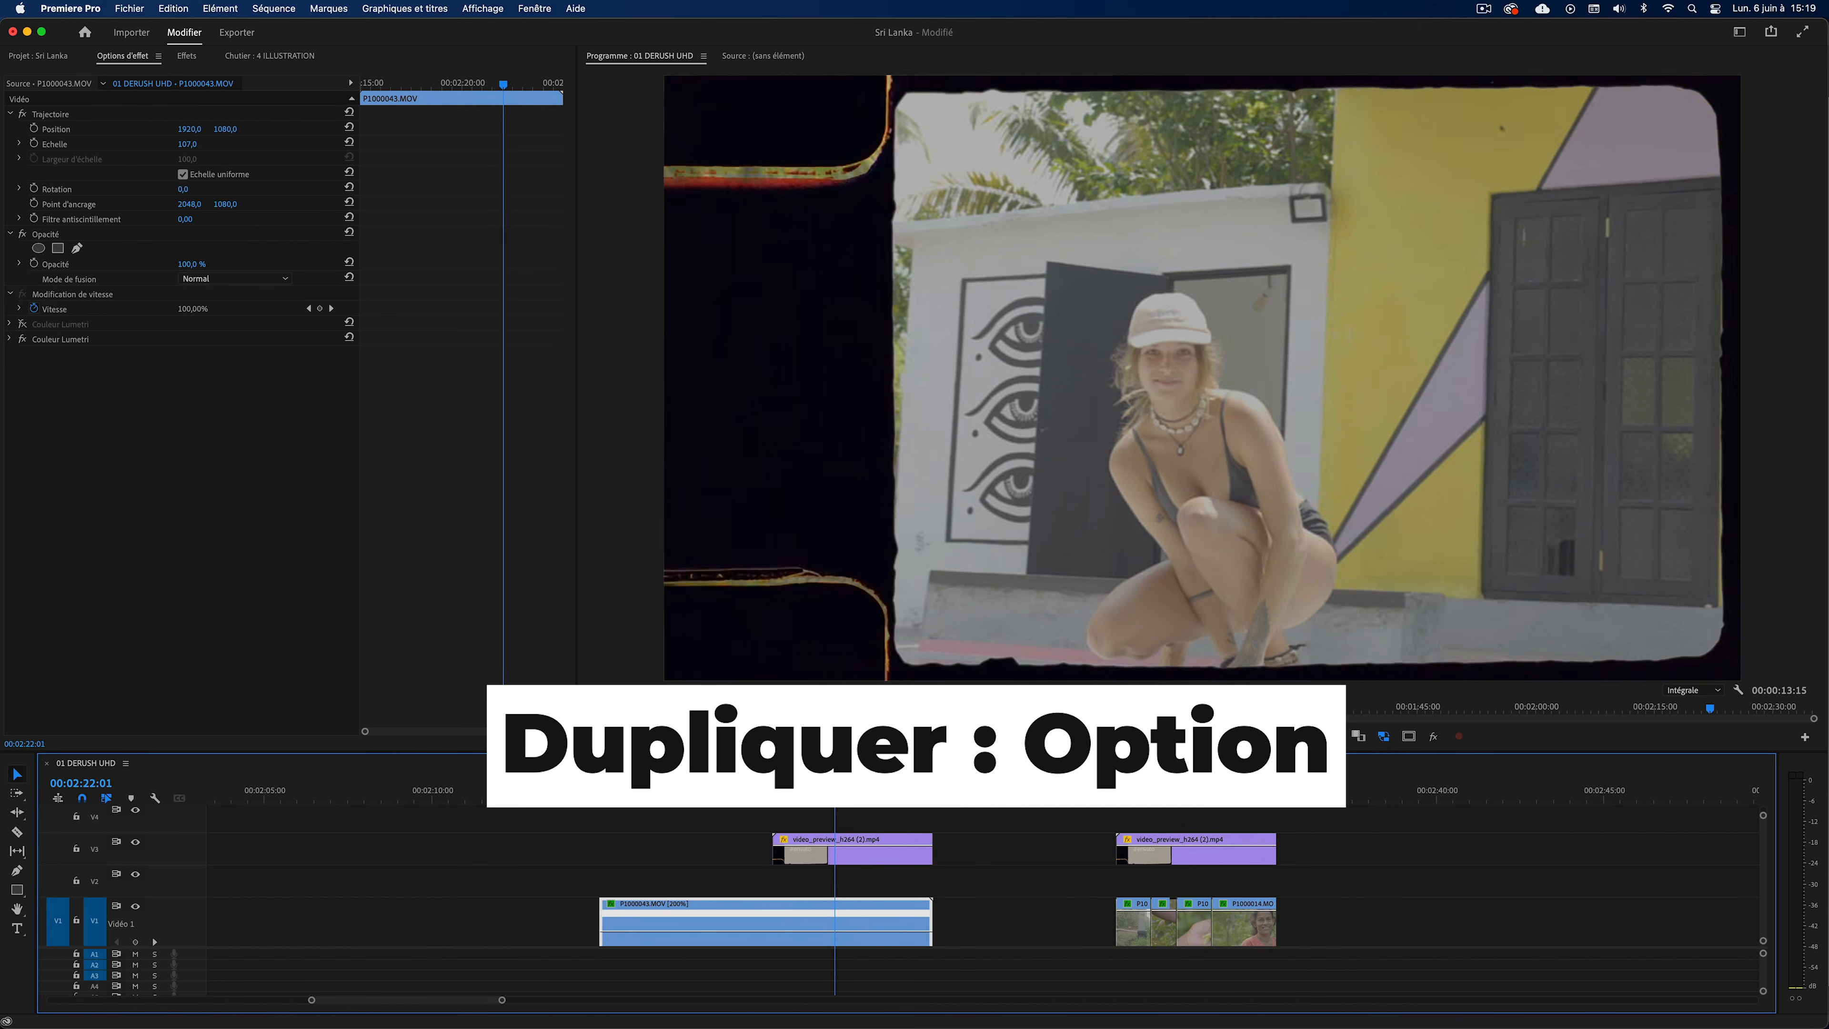
key(j)
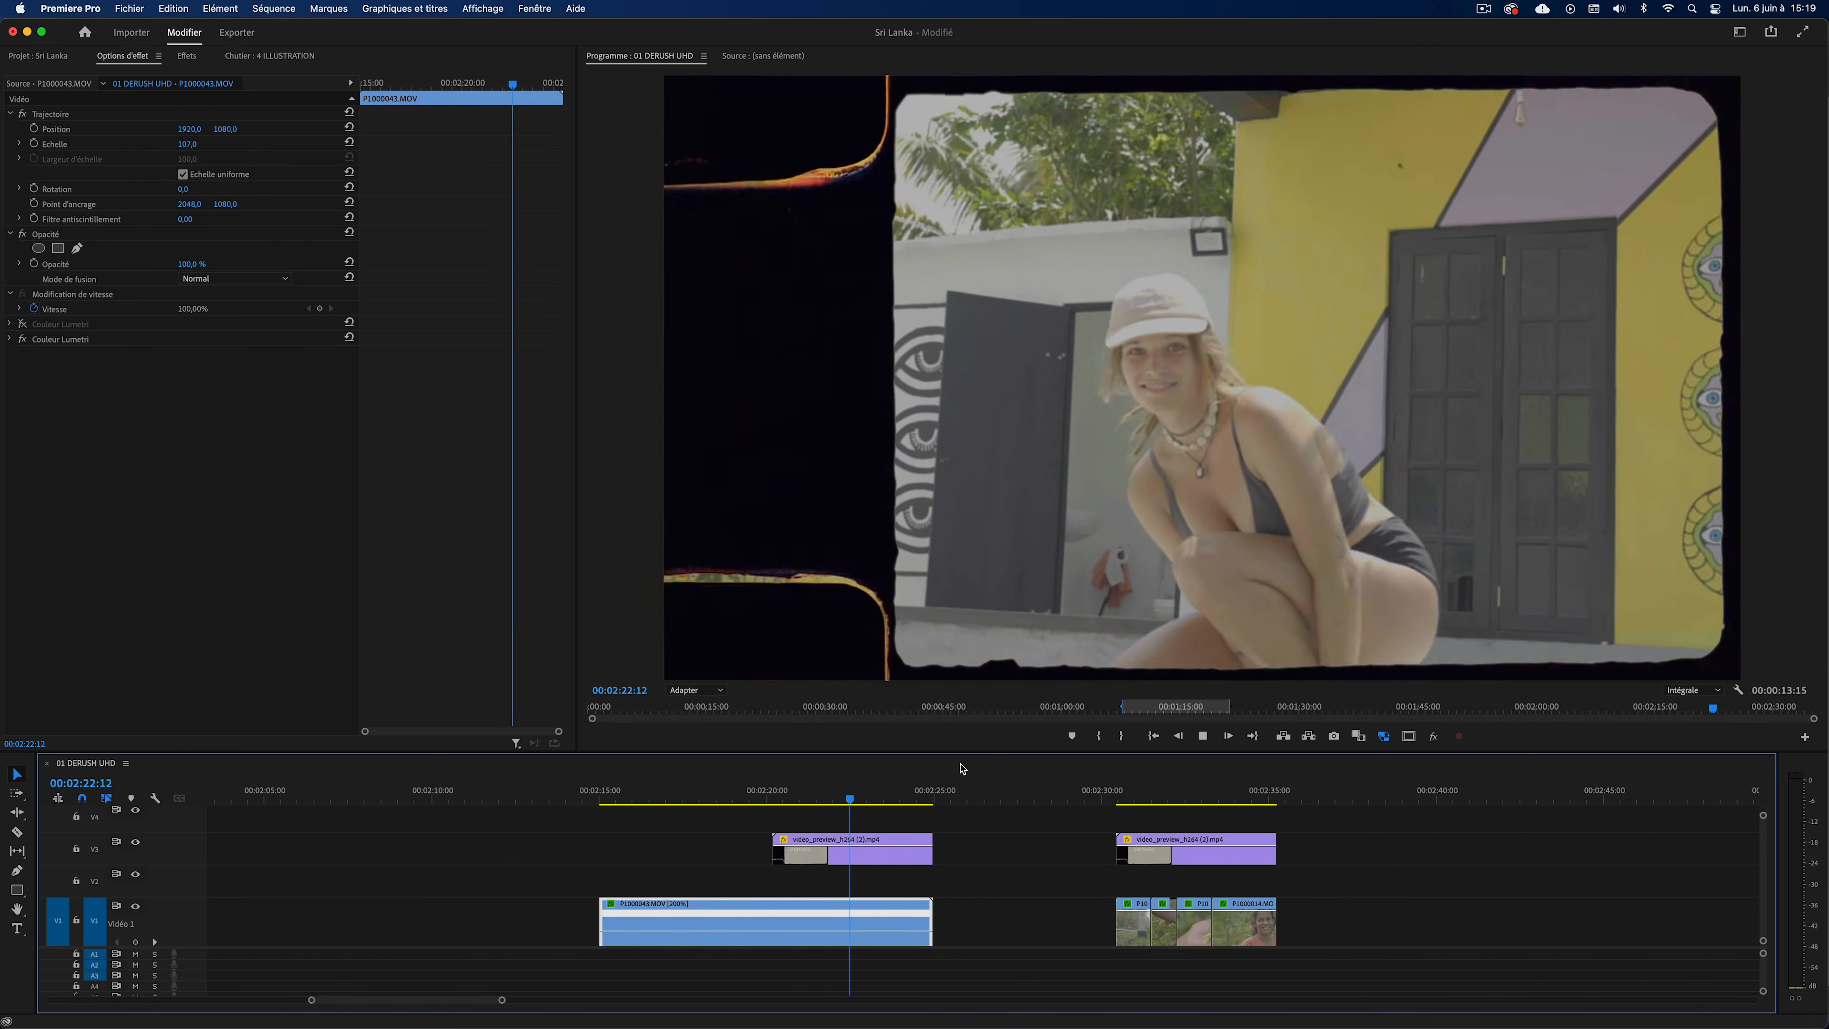
key(space)
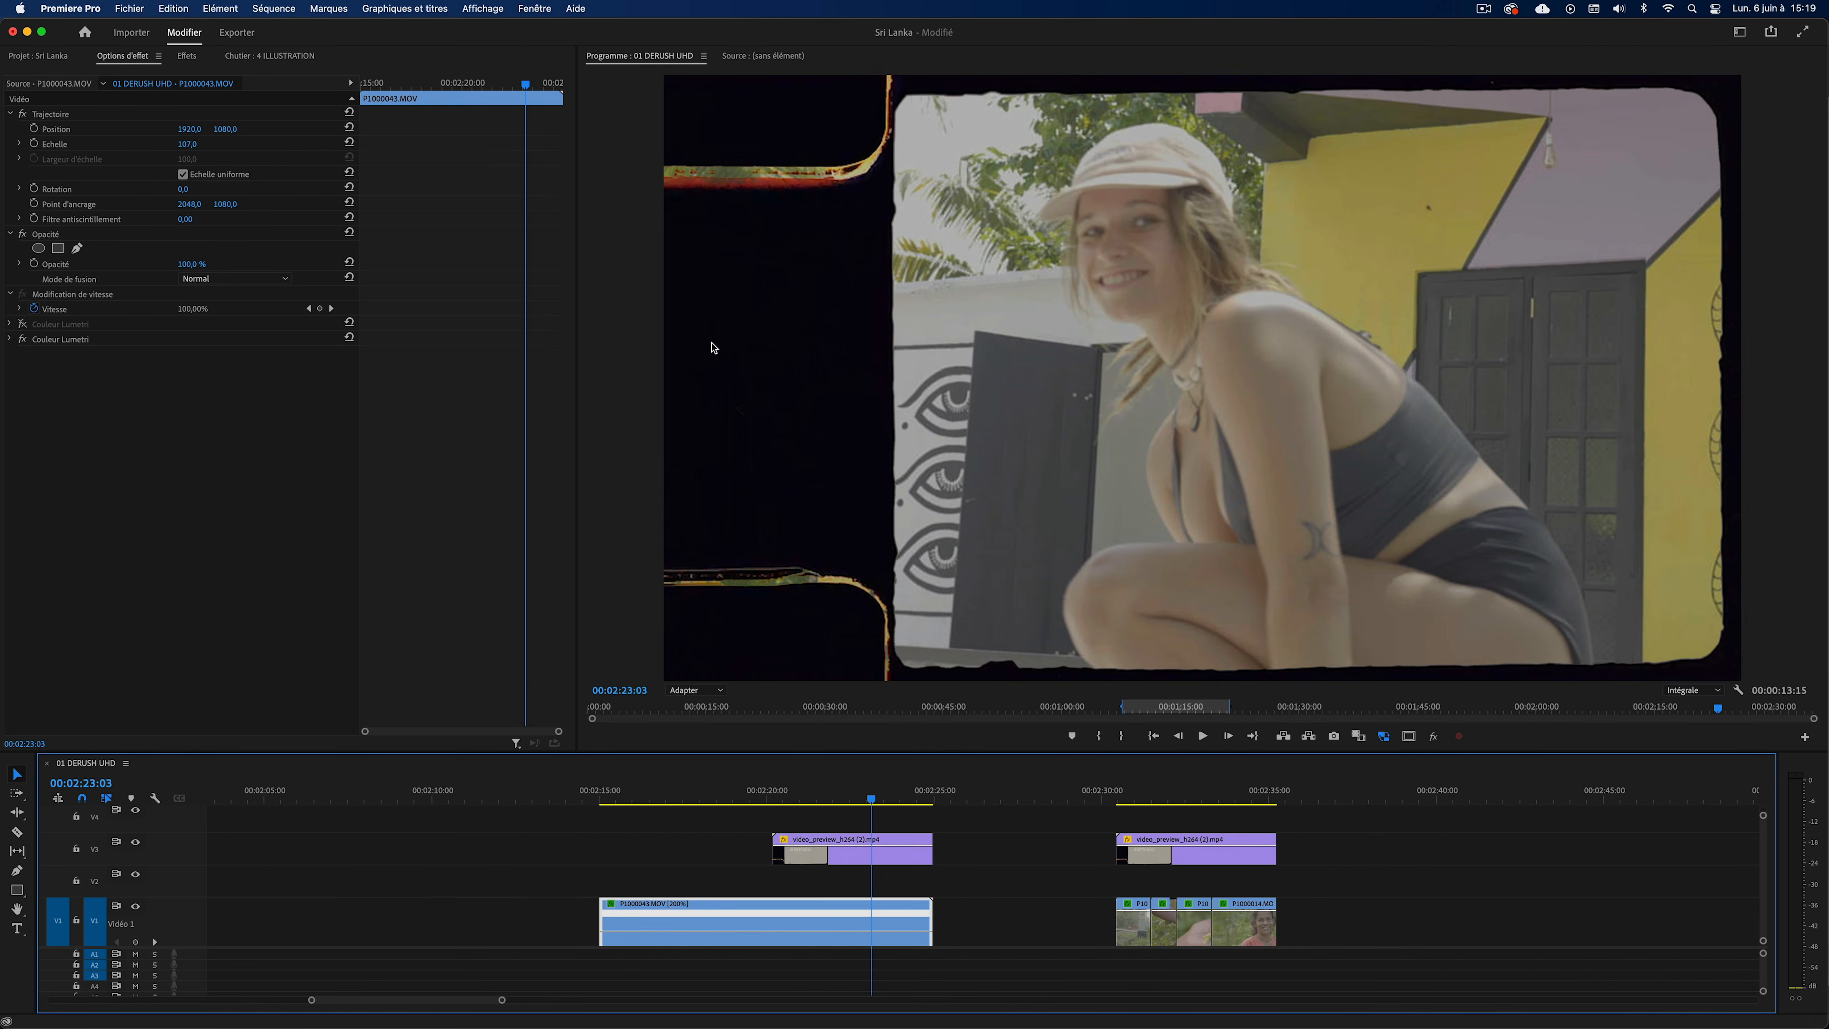
key(space)
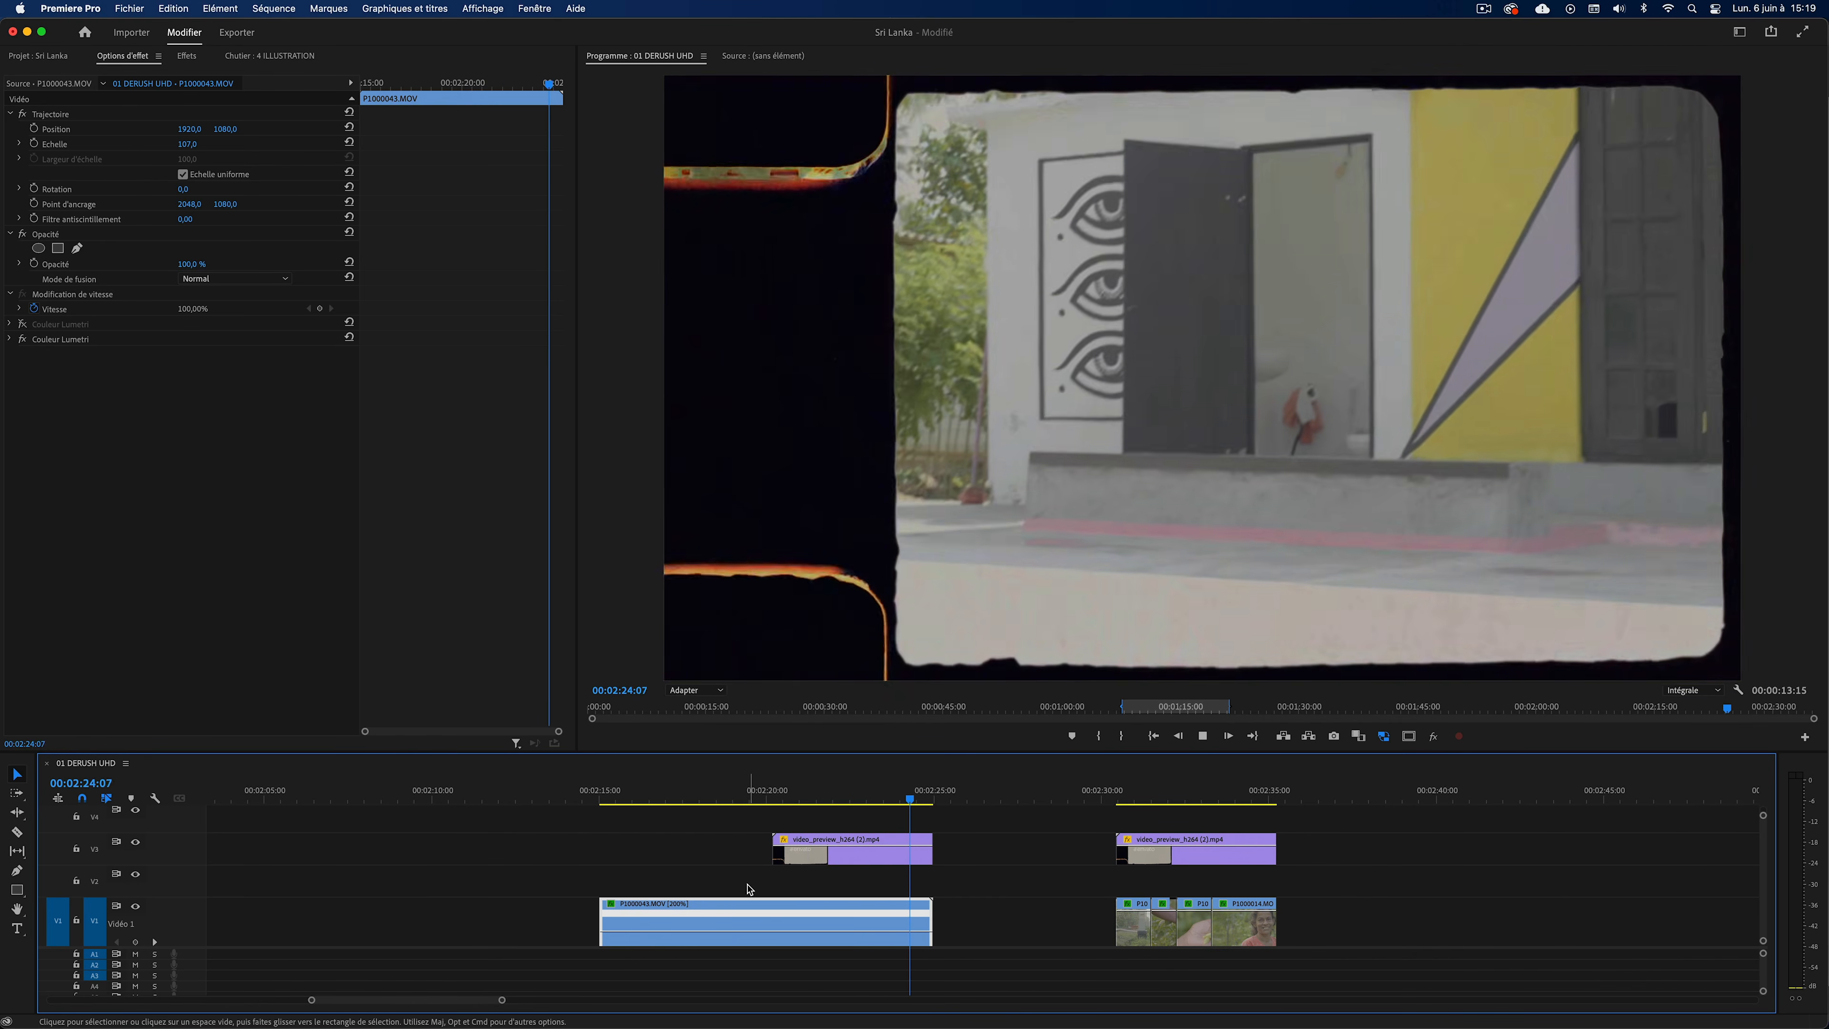
click(781, 796)
key(space)
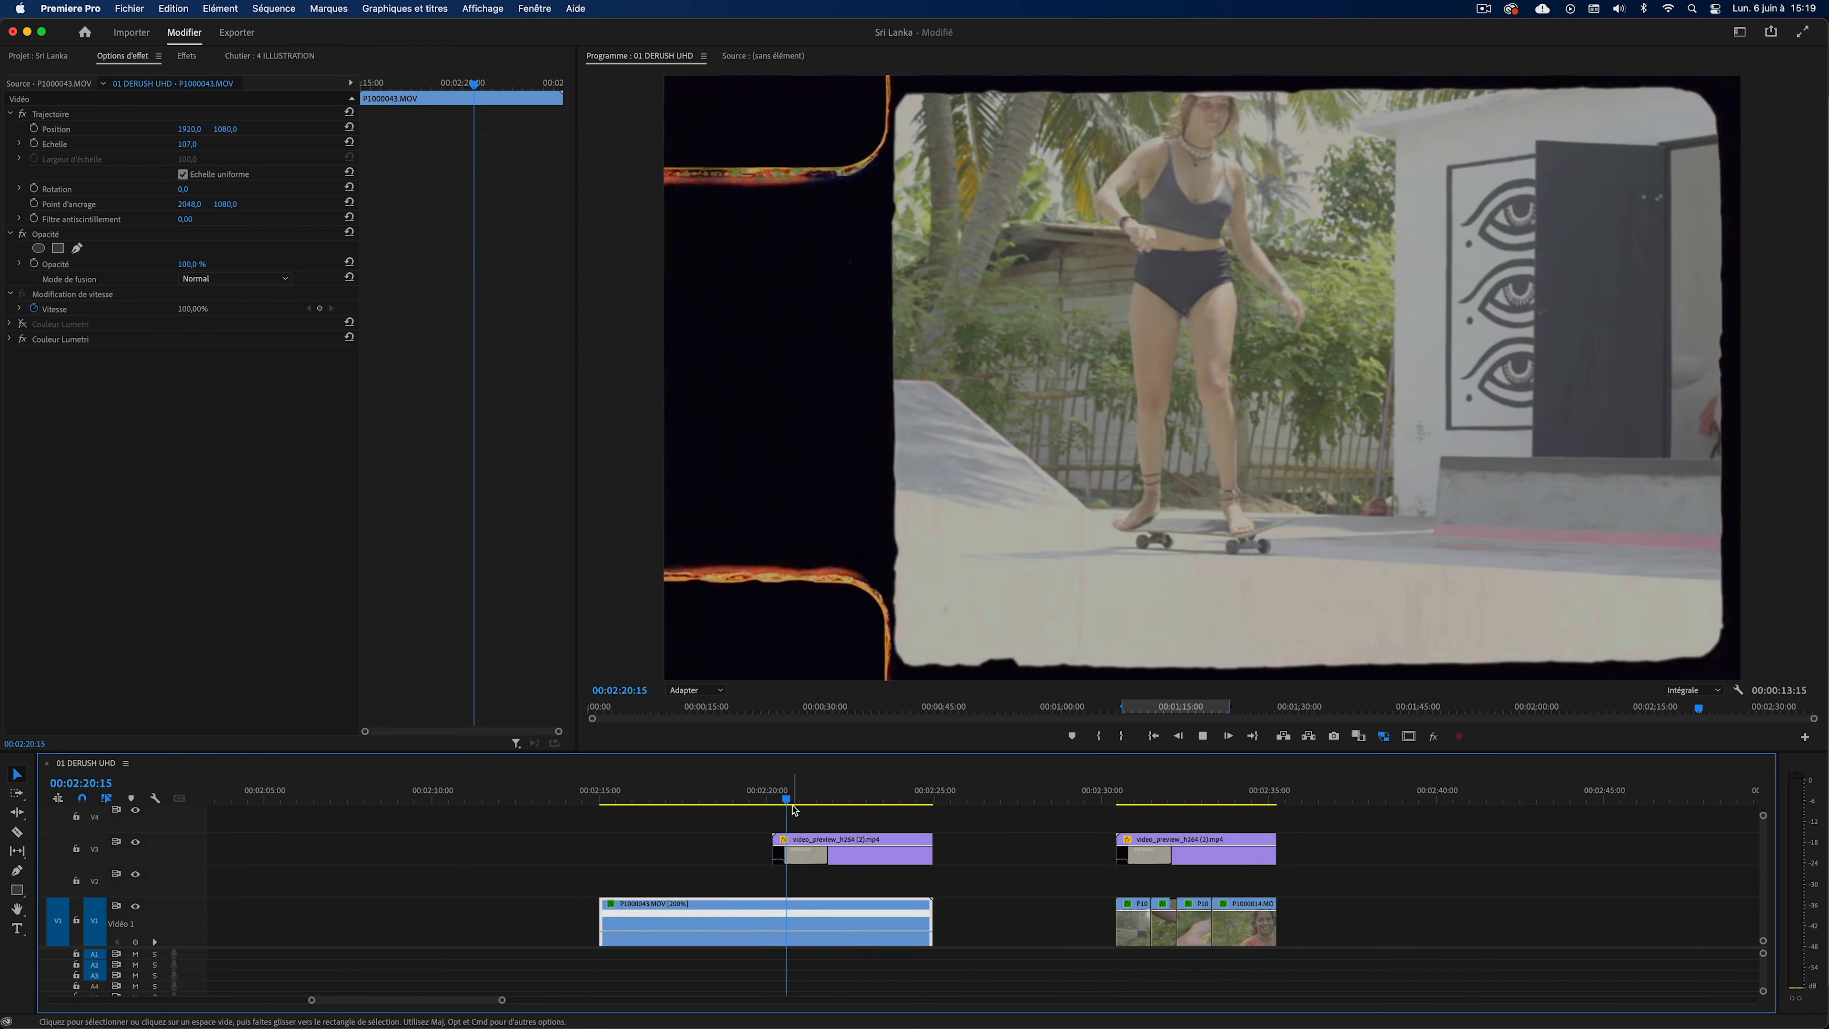
key(space)
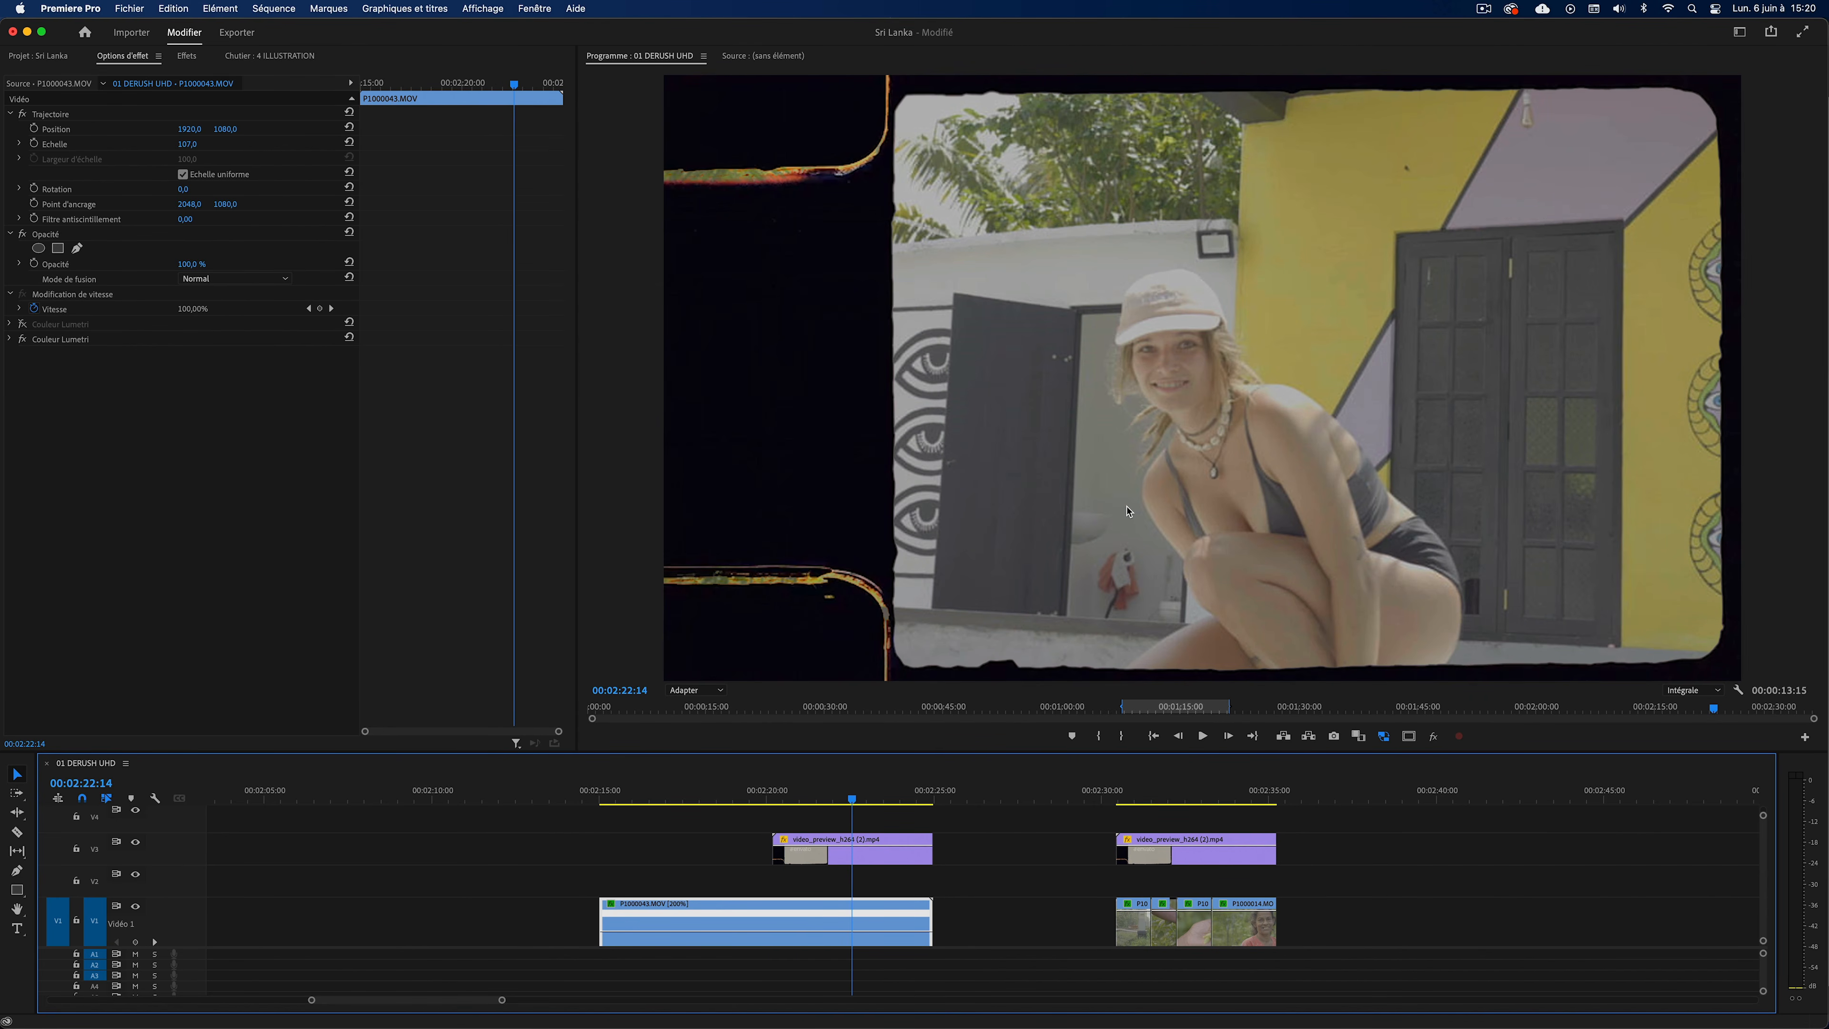
Place Kodak 5219_Clean_DCI 4k.mov on track V2 beneath the duplicated frame and trim it to the skateboarding clip's end.
click(37, 56)
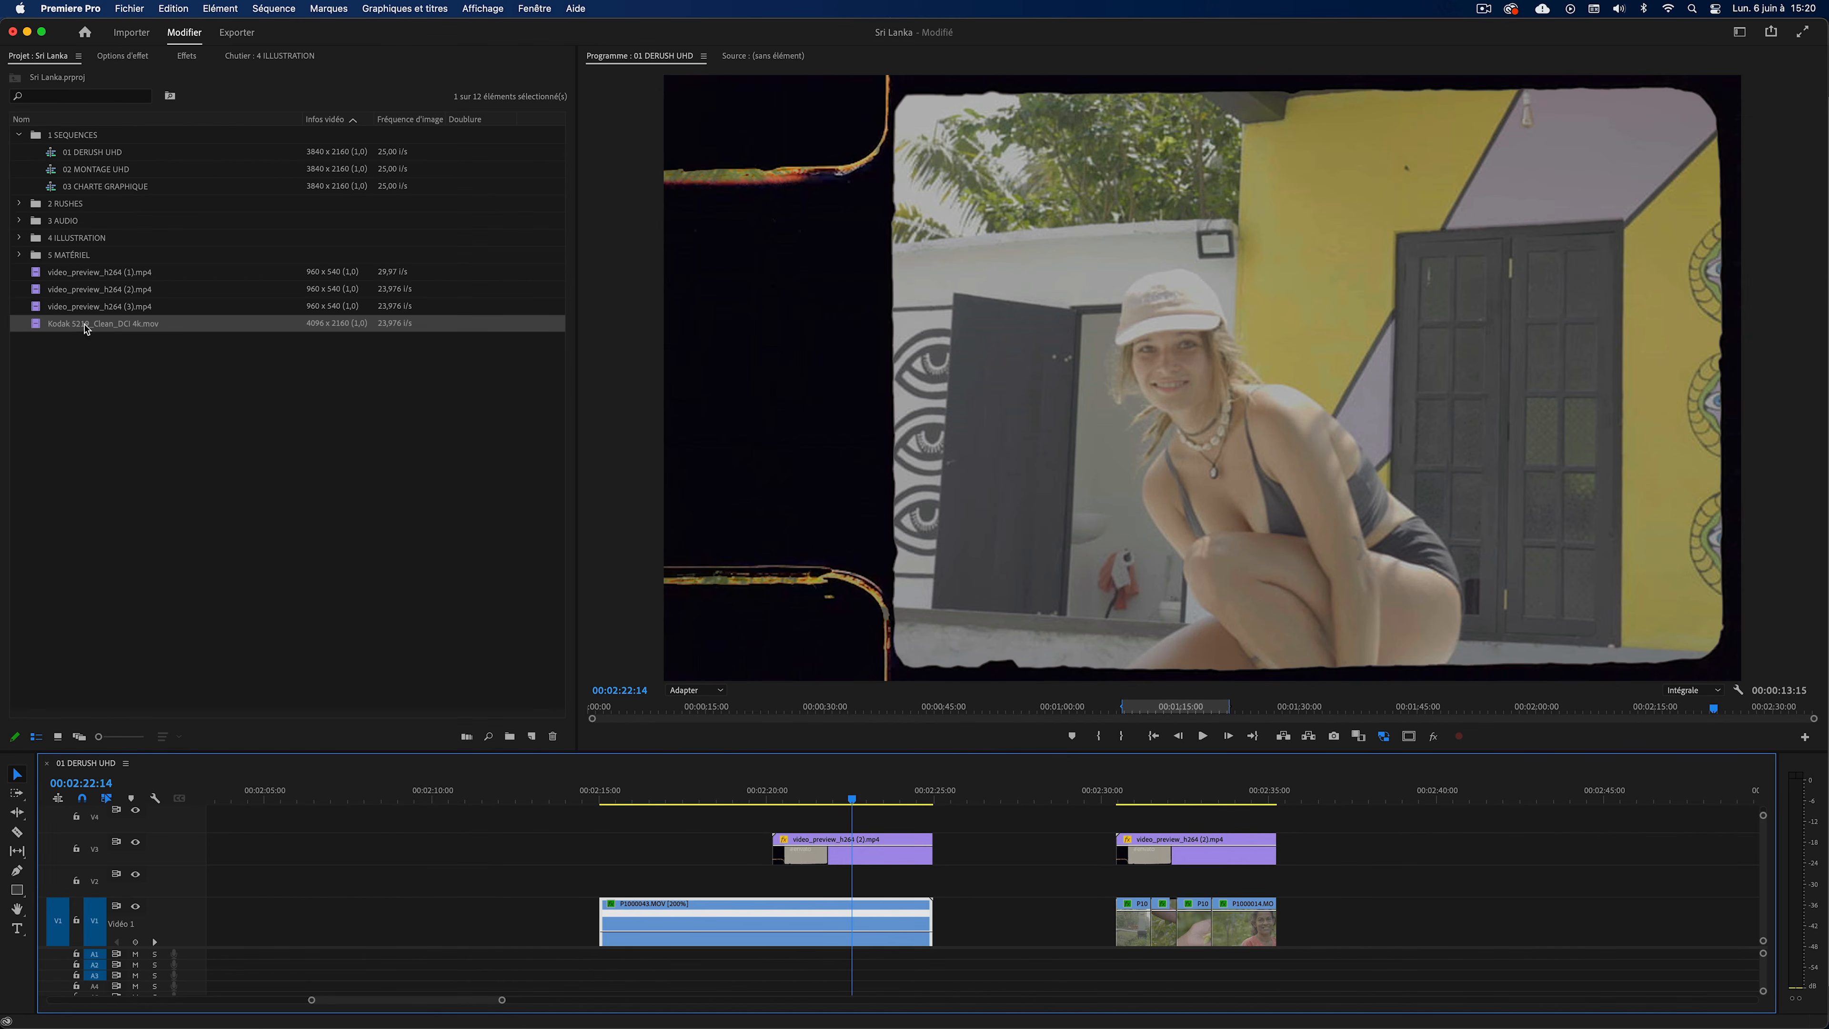
drag(74, 330, 819, 882)
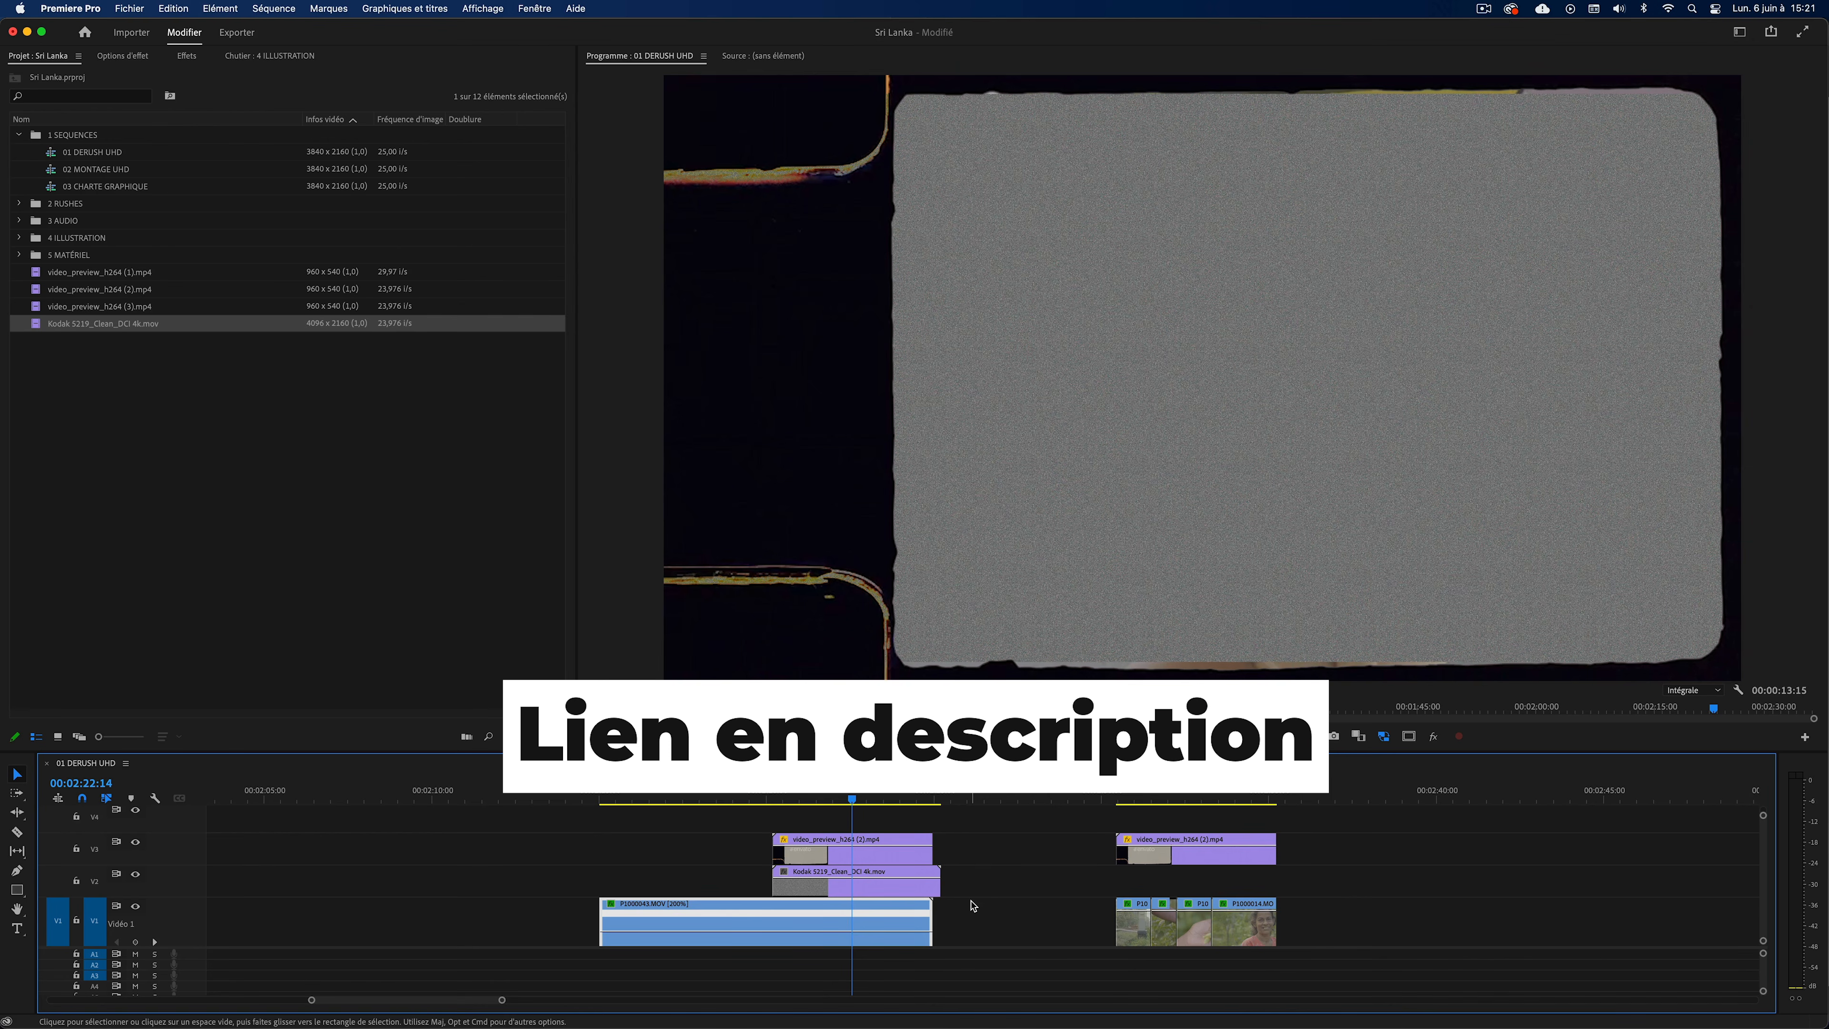
drag(940, 885, 932, 885)
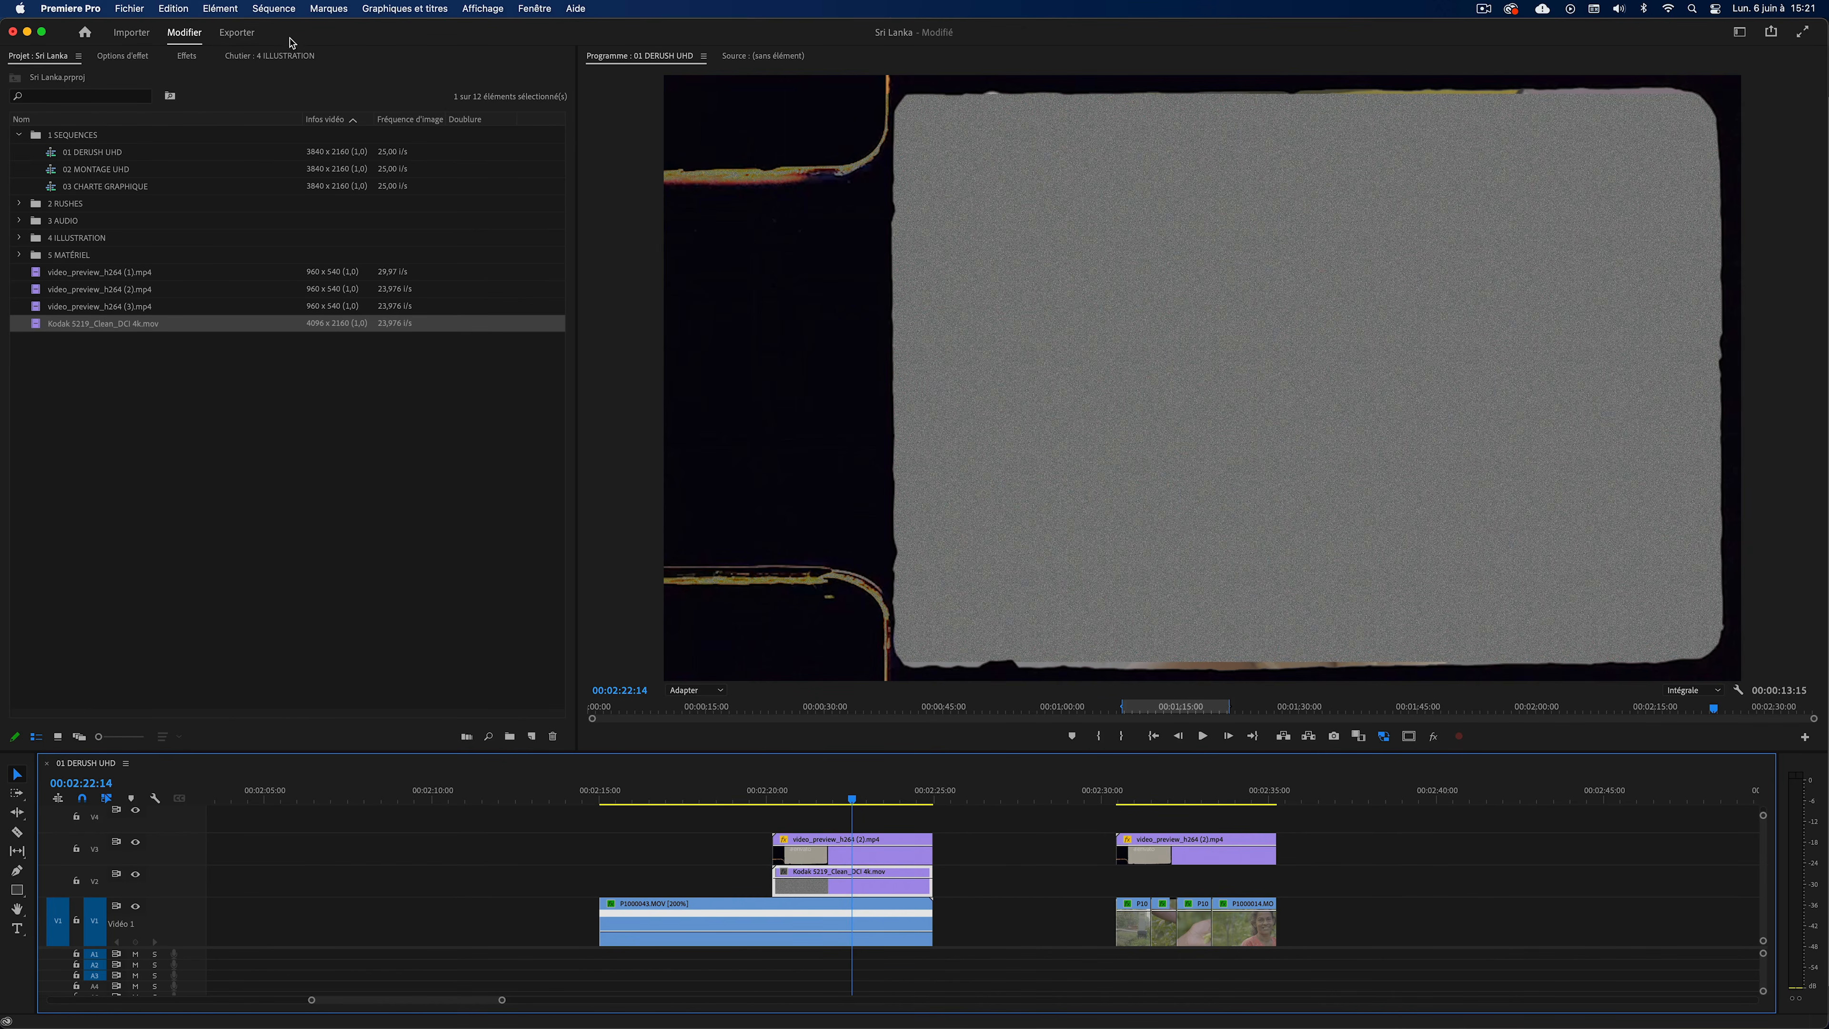
Set the blend mode of the Kodak 5219 grain clip to Incruster.
click(134, 57)
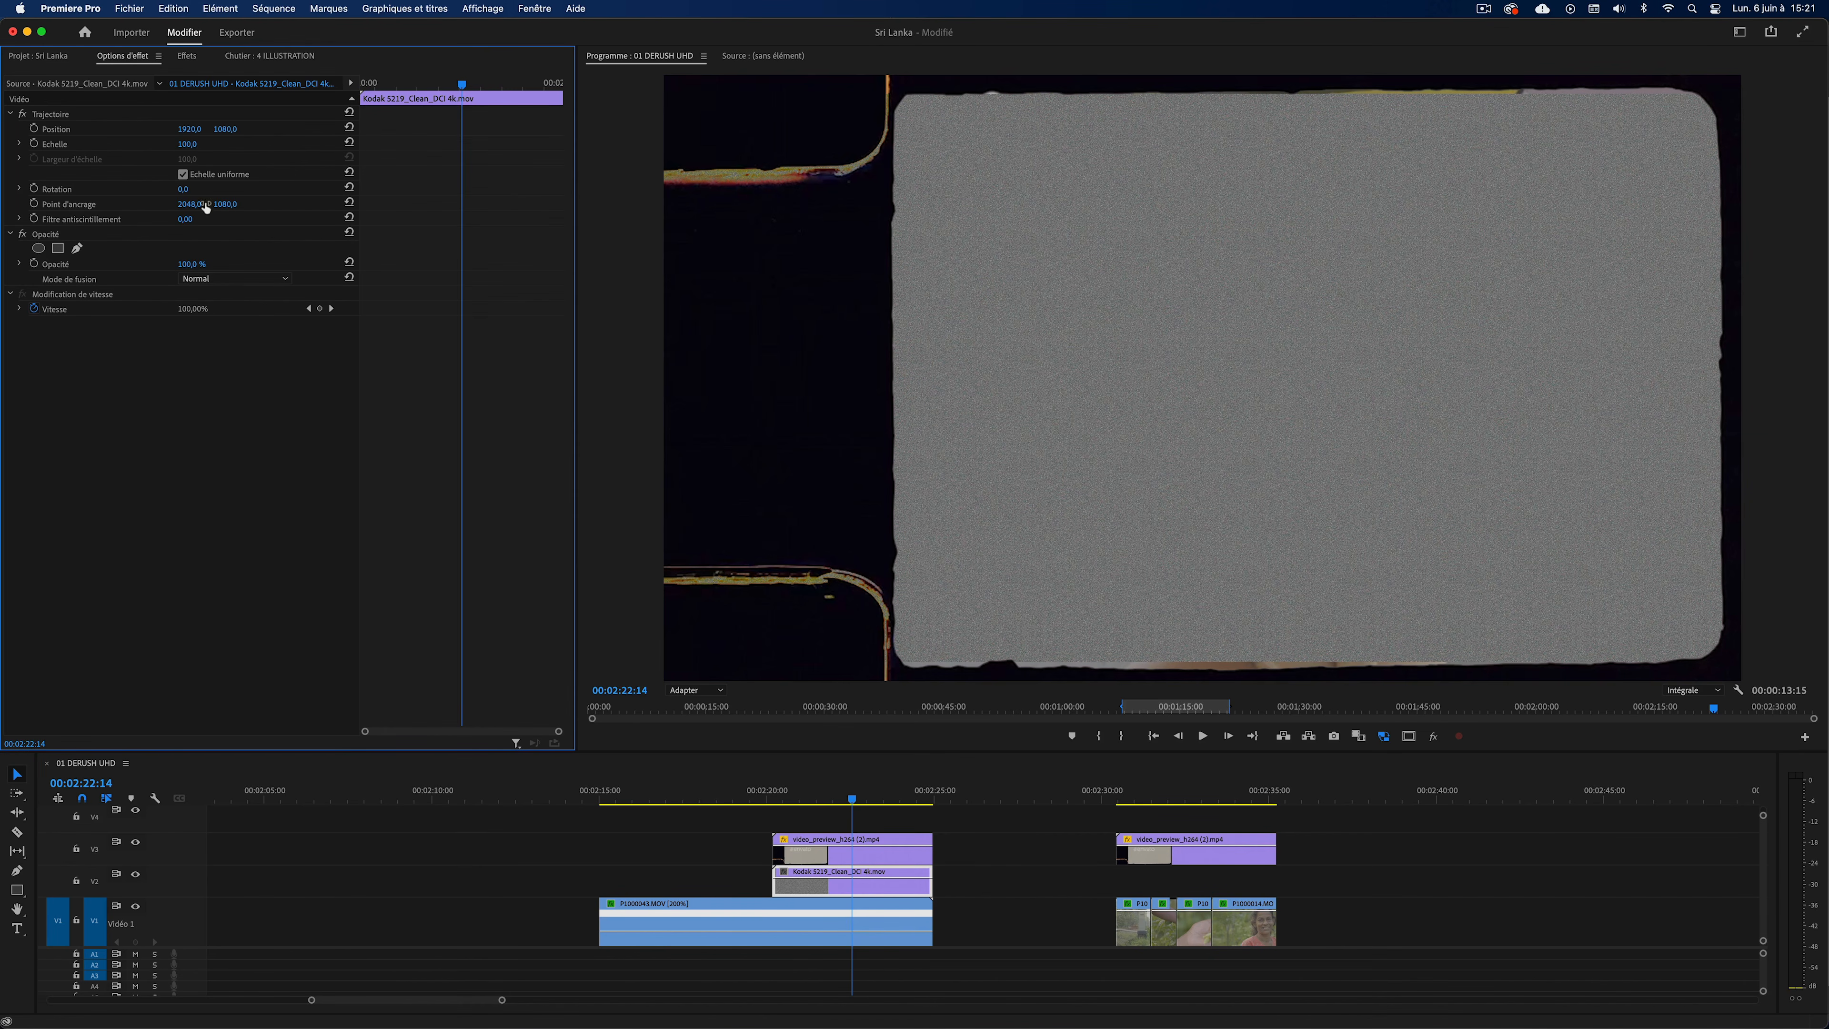
click(193, 280)
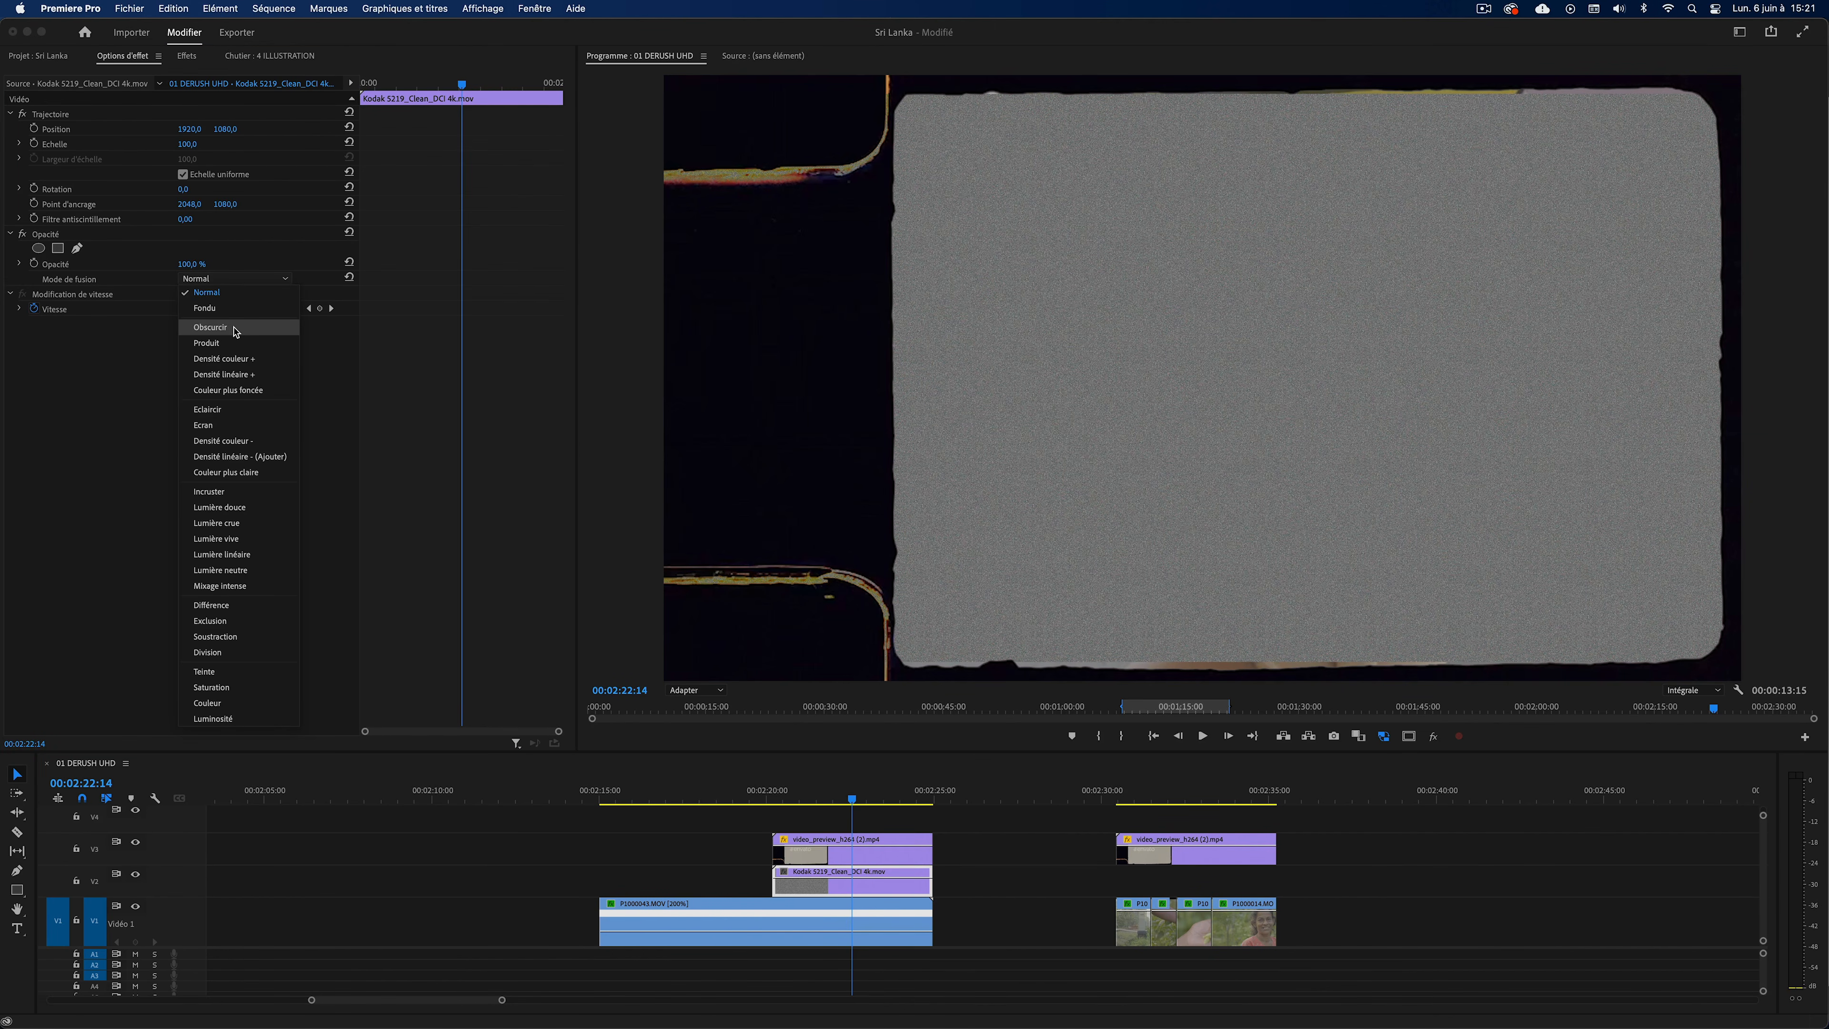
click(228, 494)
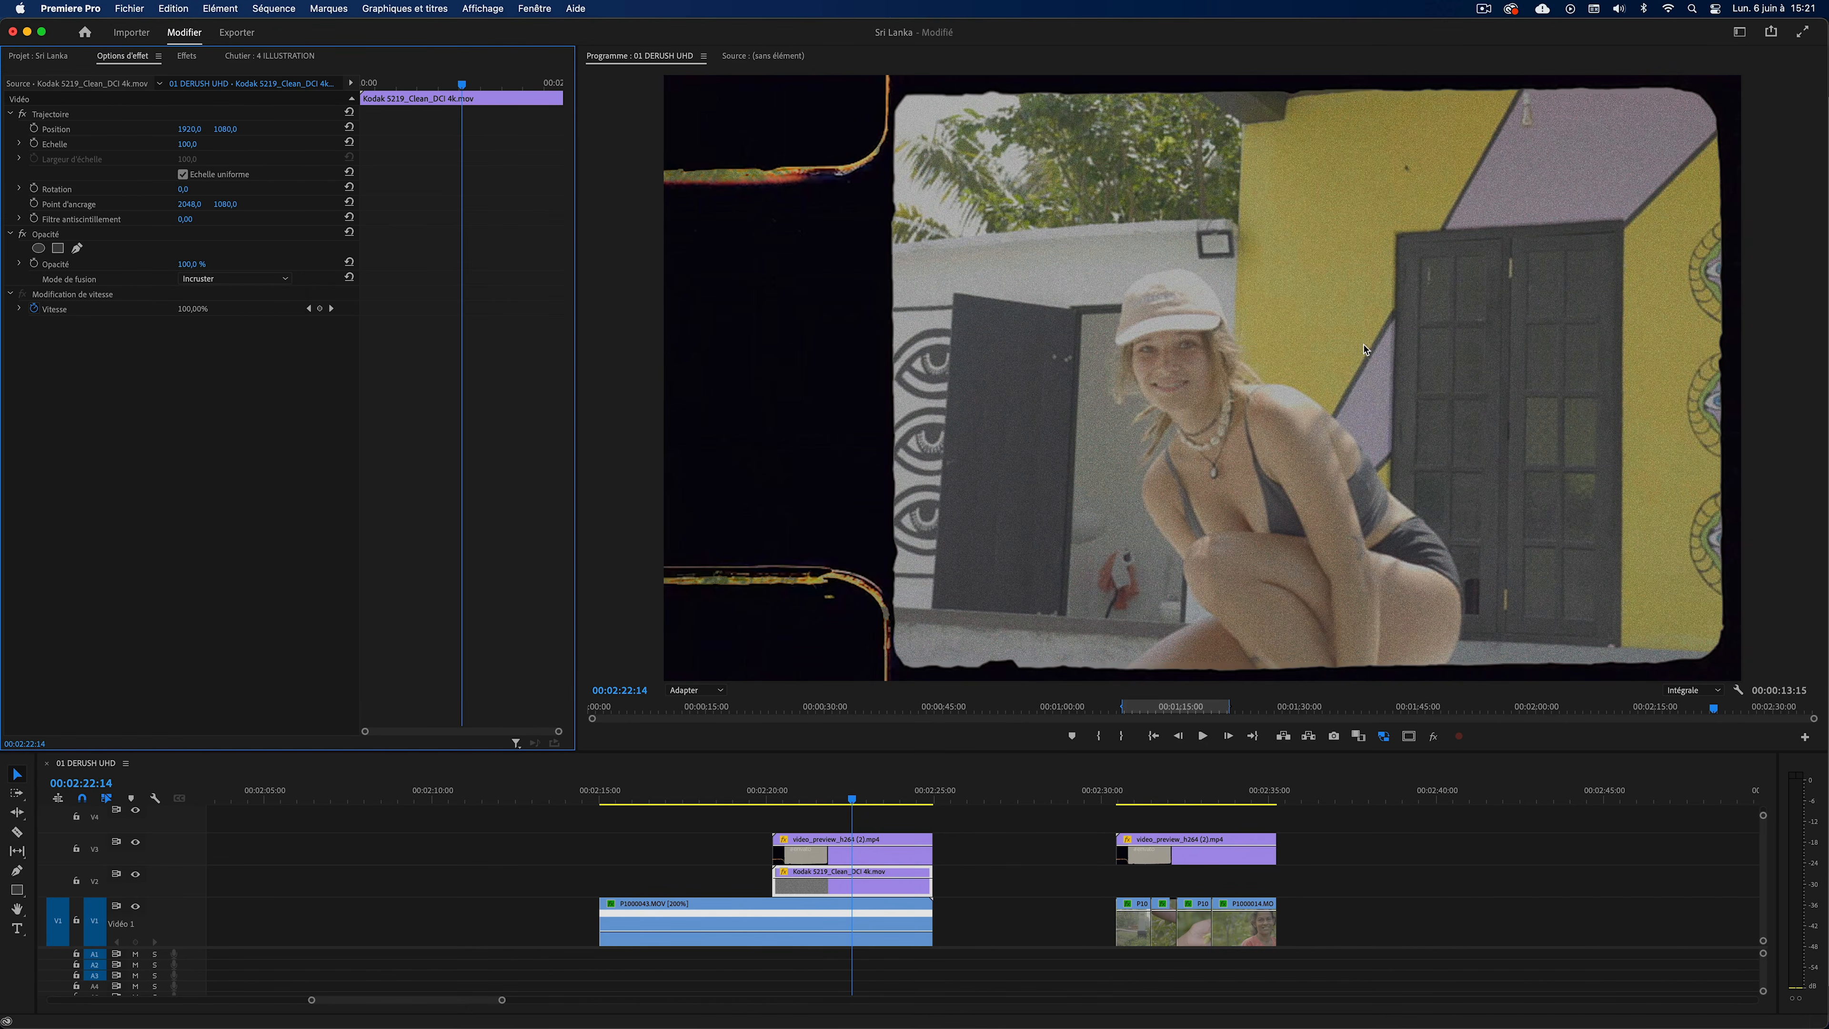
Scale the Kodak 5219 grain clip to 143 and lower its opacity to 40%.
drag(187, 144, 211, 145)
drag(190, 265, 122, 265)
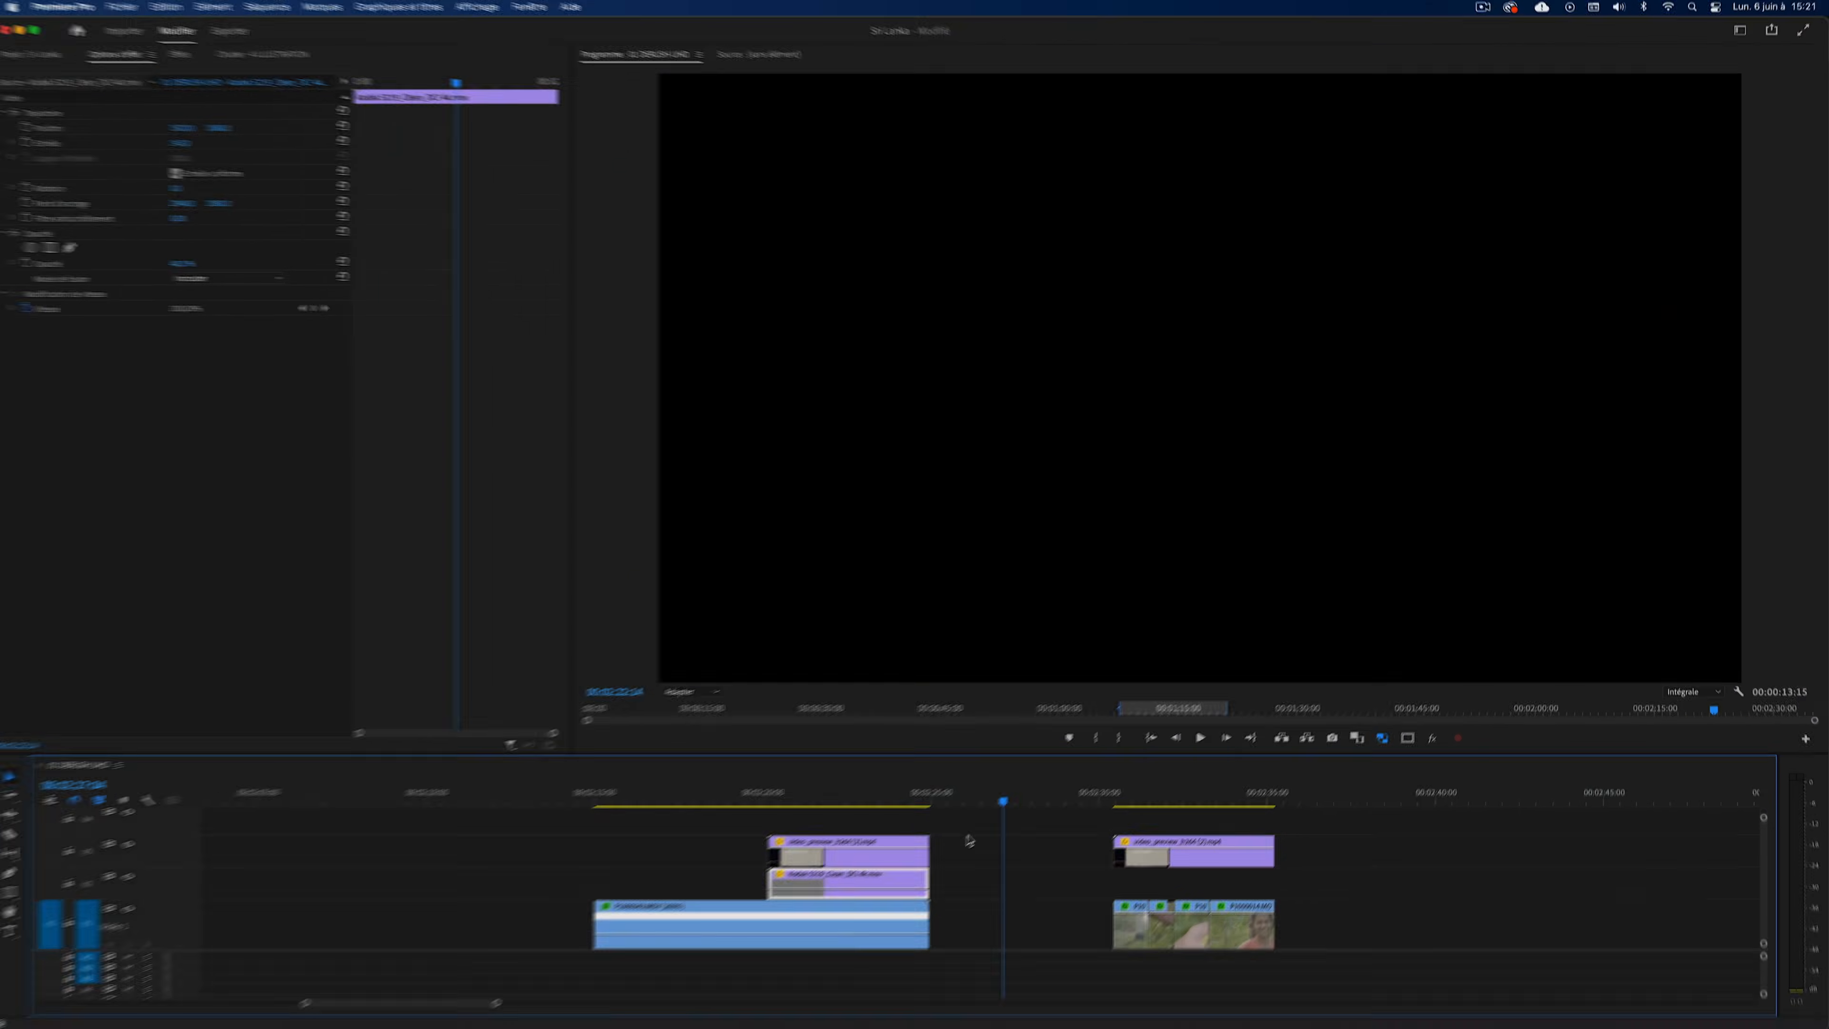
drag(906, 861, 844, 863)
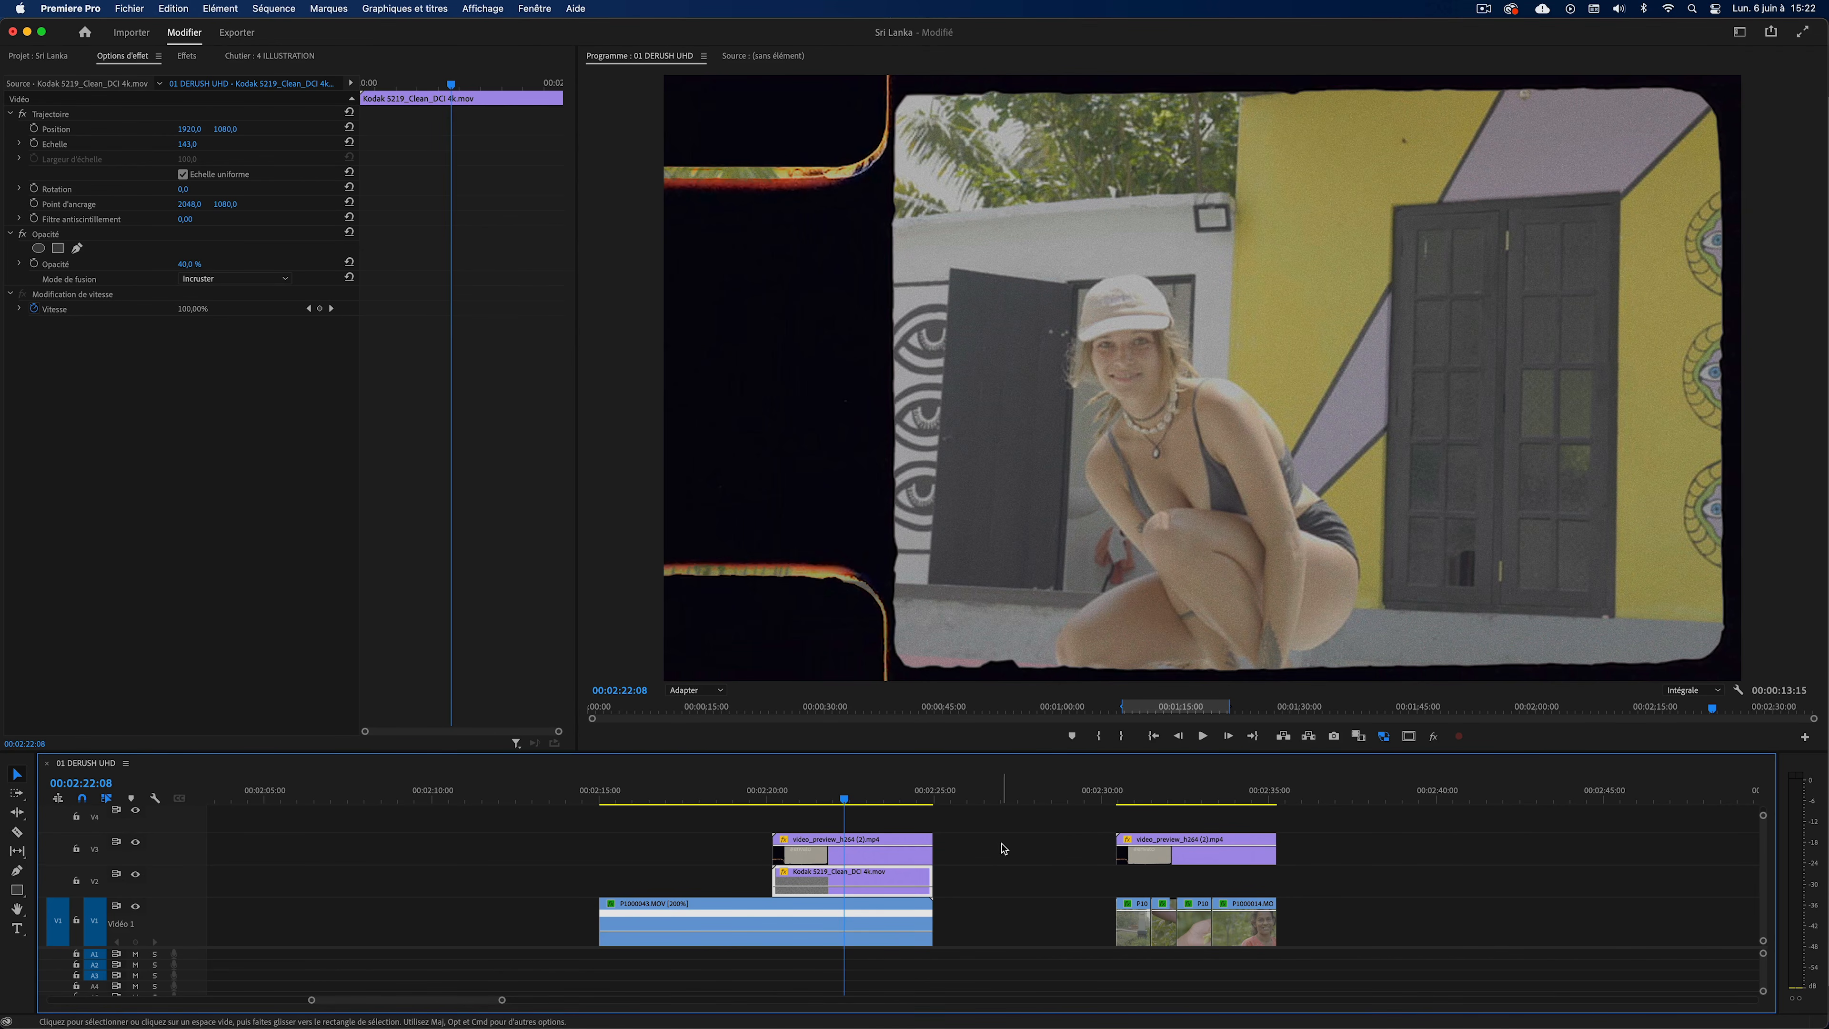
In Lumetri basic correction, grade P1000043.MOV: exposure -0.7, contrast -7.9, highlights 8.5, shadows -56.7, whites 22.6, blacks -28.7, with a slight tint shift toward green.
click(866, 909)
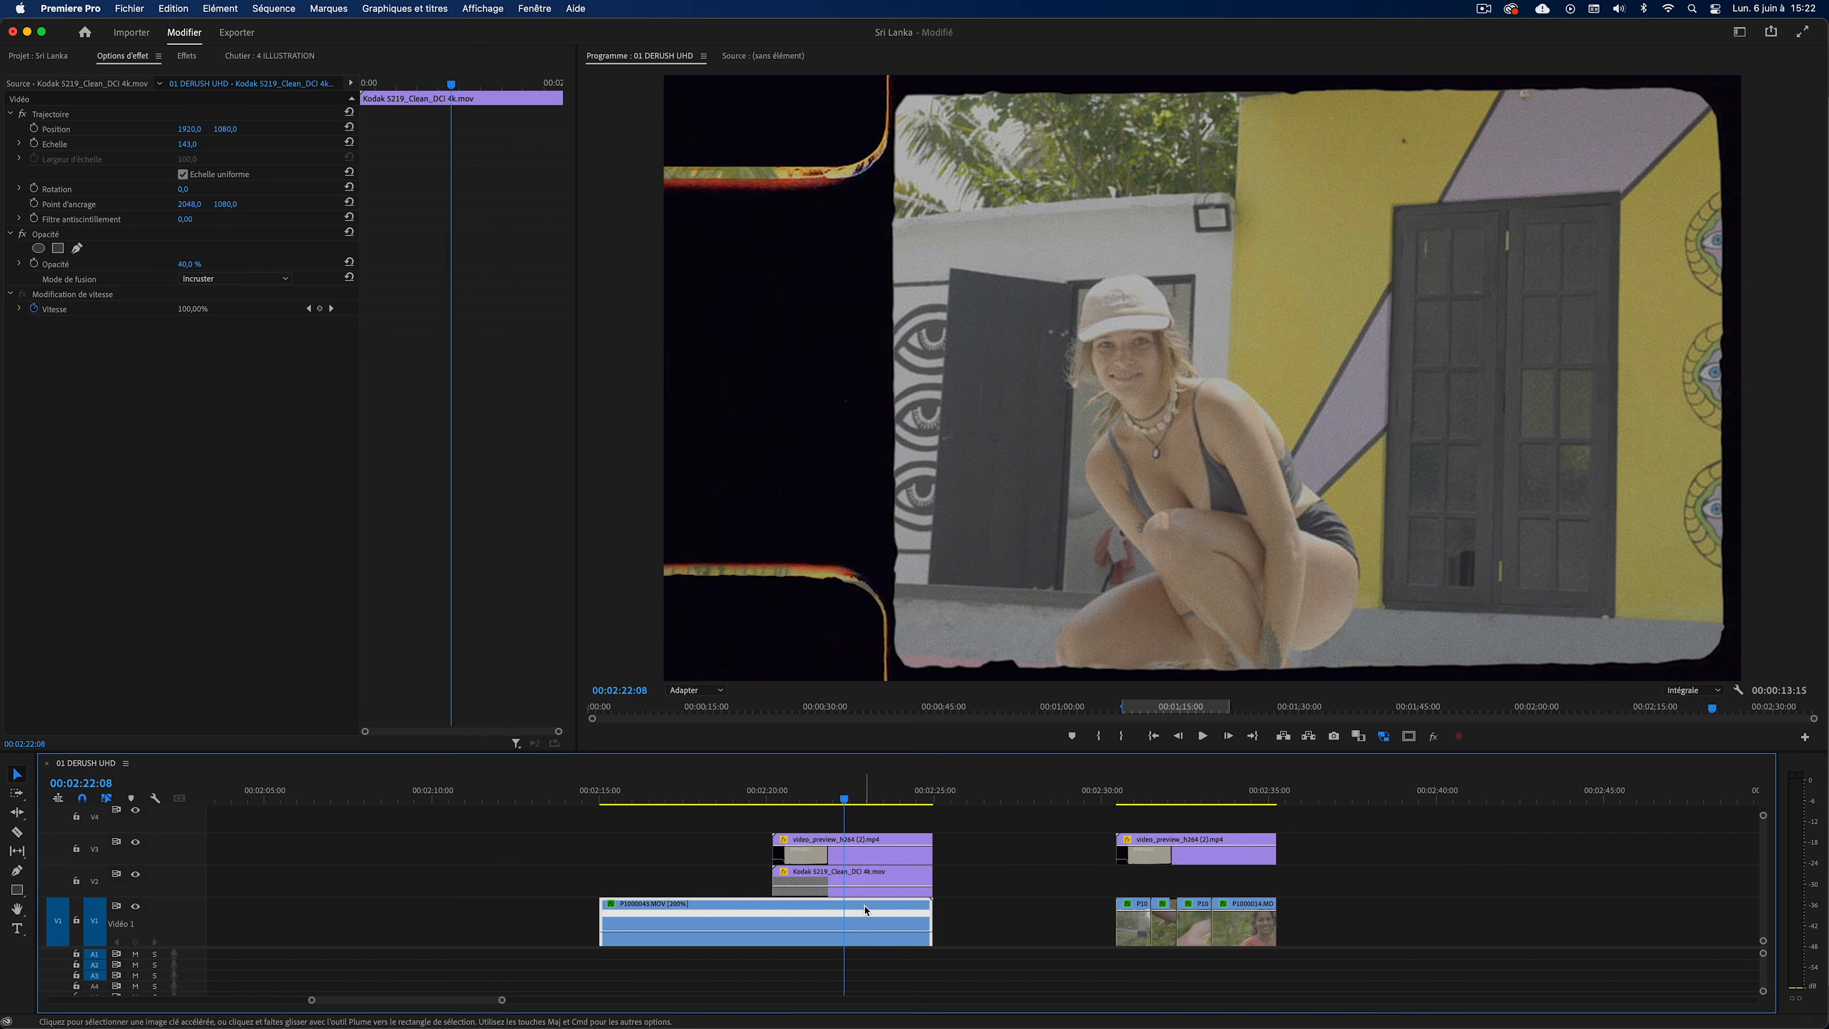
click(1739, 32)
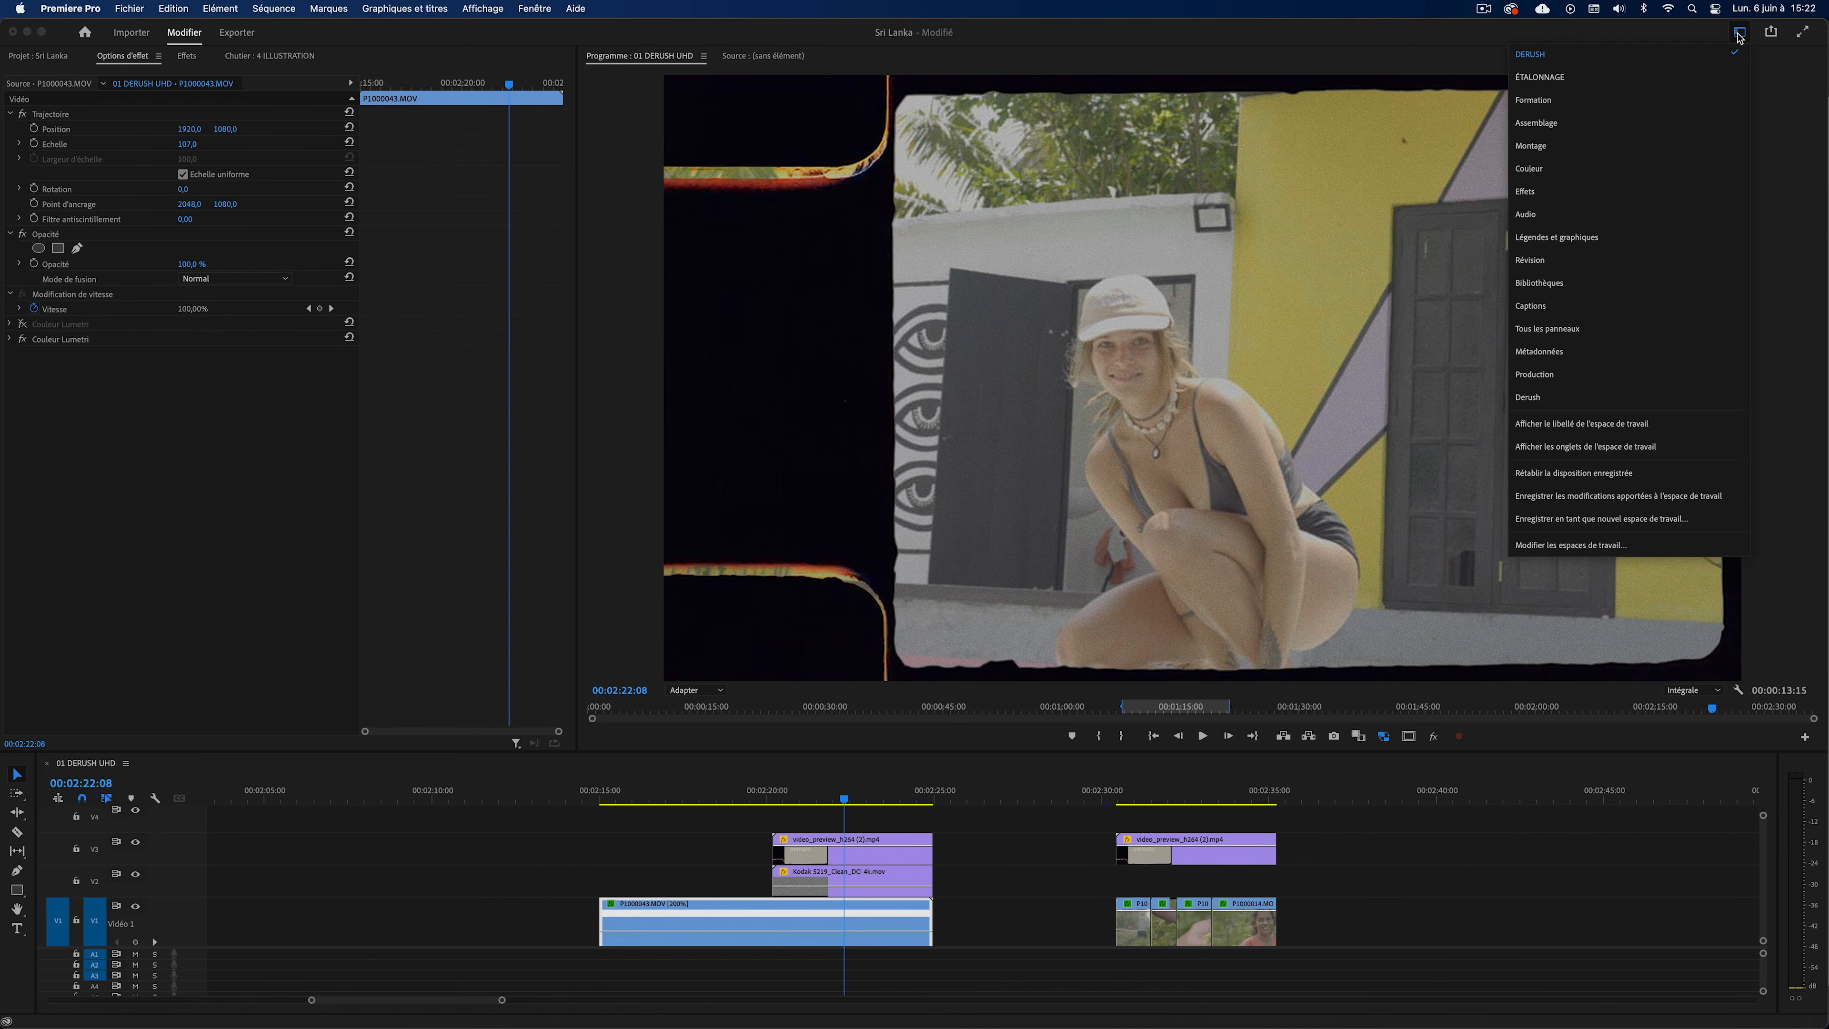
click(1539, 77)
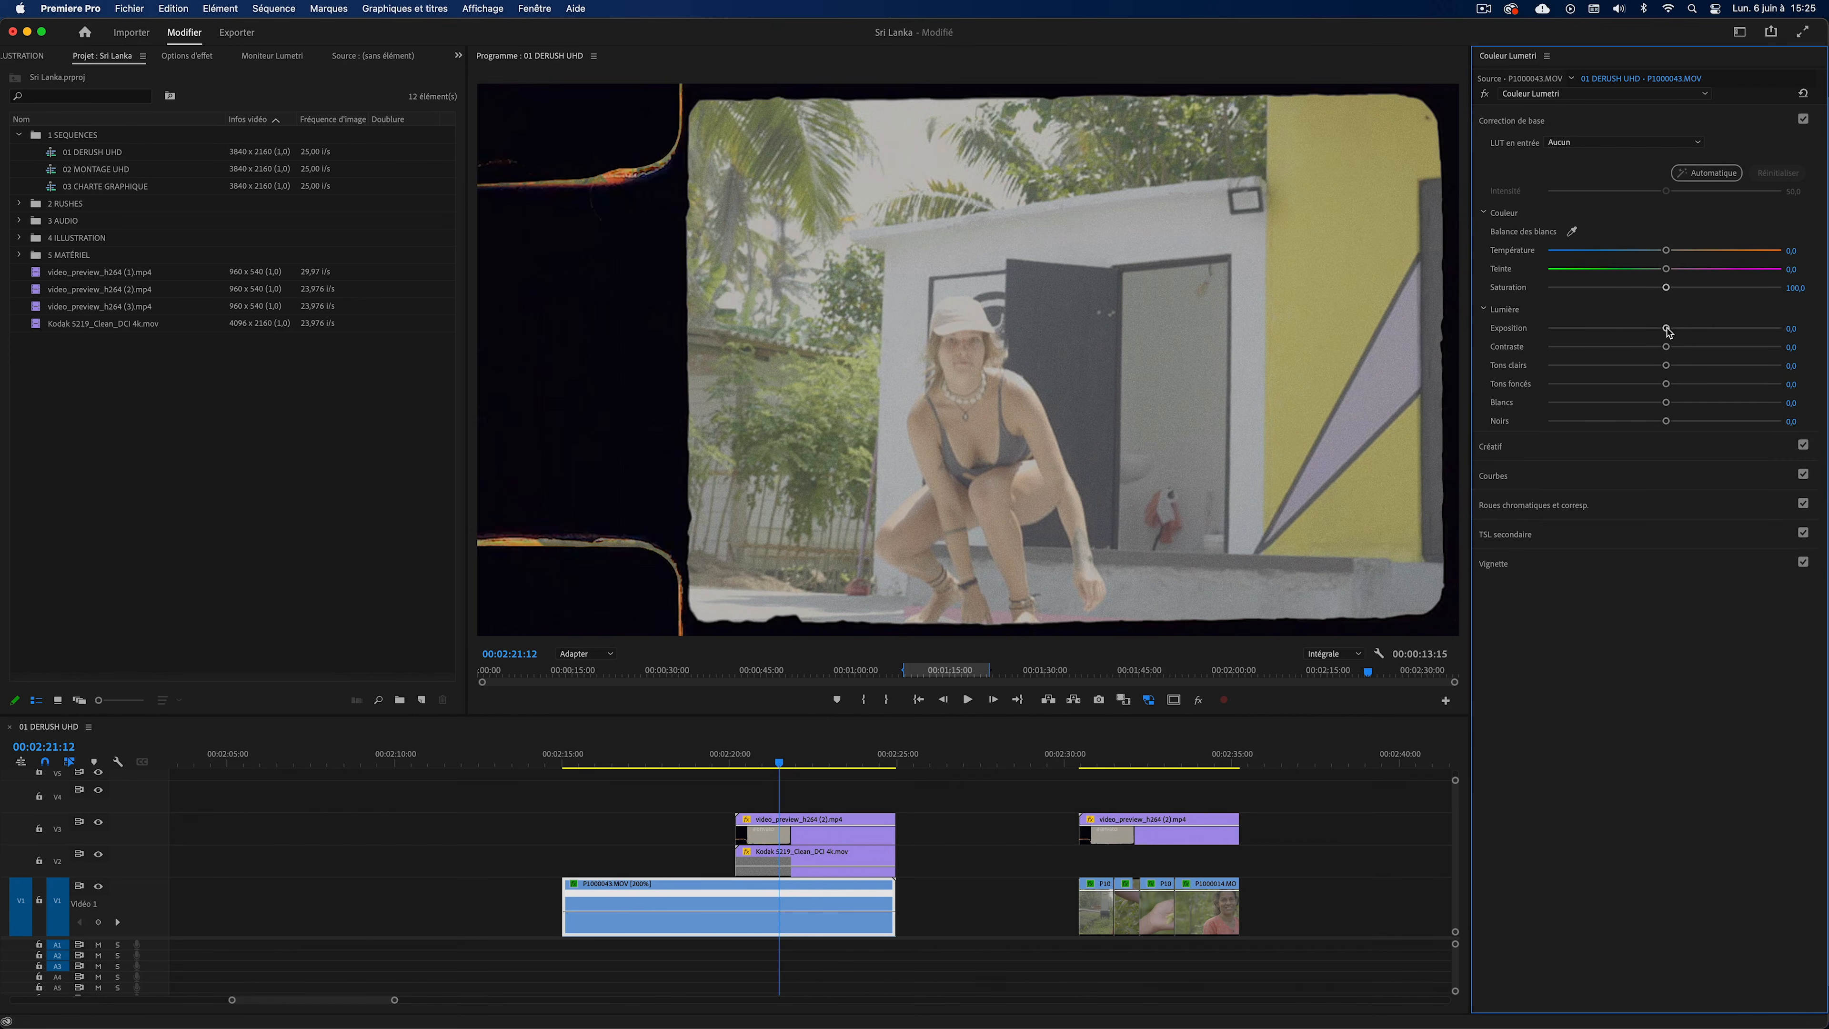
drag(1667, 330, 1598, 384)
drag(1666, 402, 1631, 425)
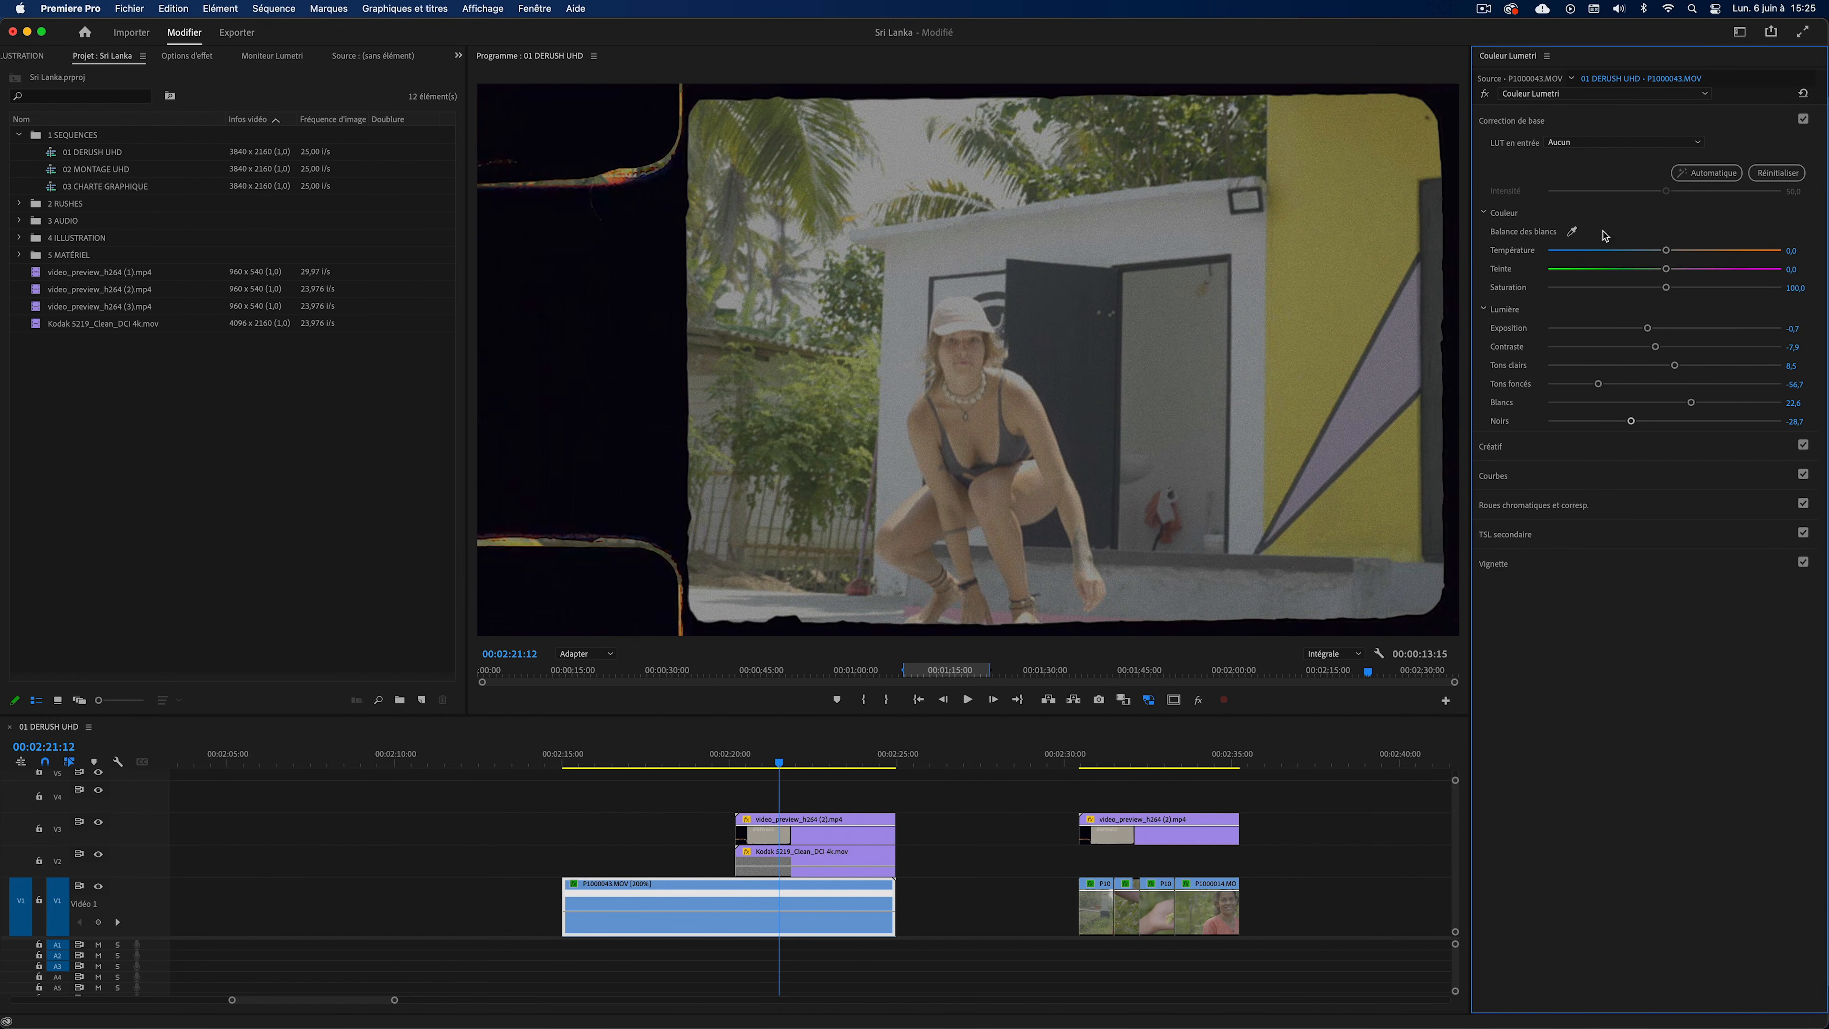
drag(1667, 271, 1660, 271)
drag(1668, 250, 1669, 250)
Apply the creative look IMPULZ_Cineon to Fuji FPE (D65) to the skateboarding clip at about 50.6 intensity.
click(1536, 447)
click(1613, 172)
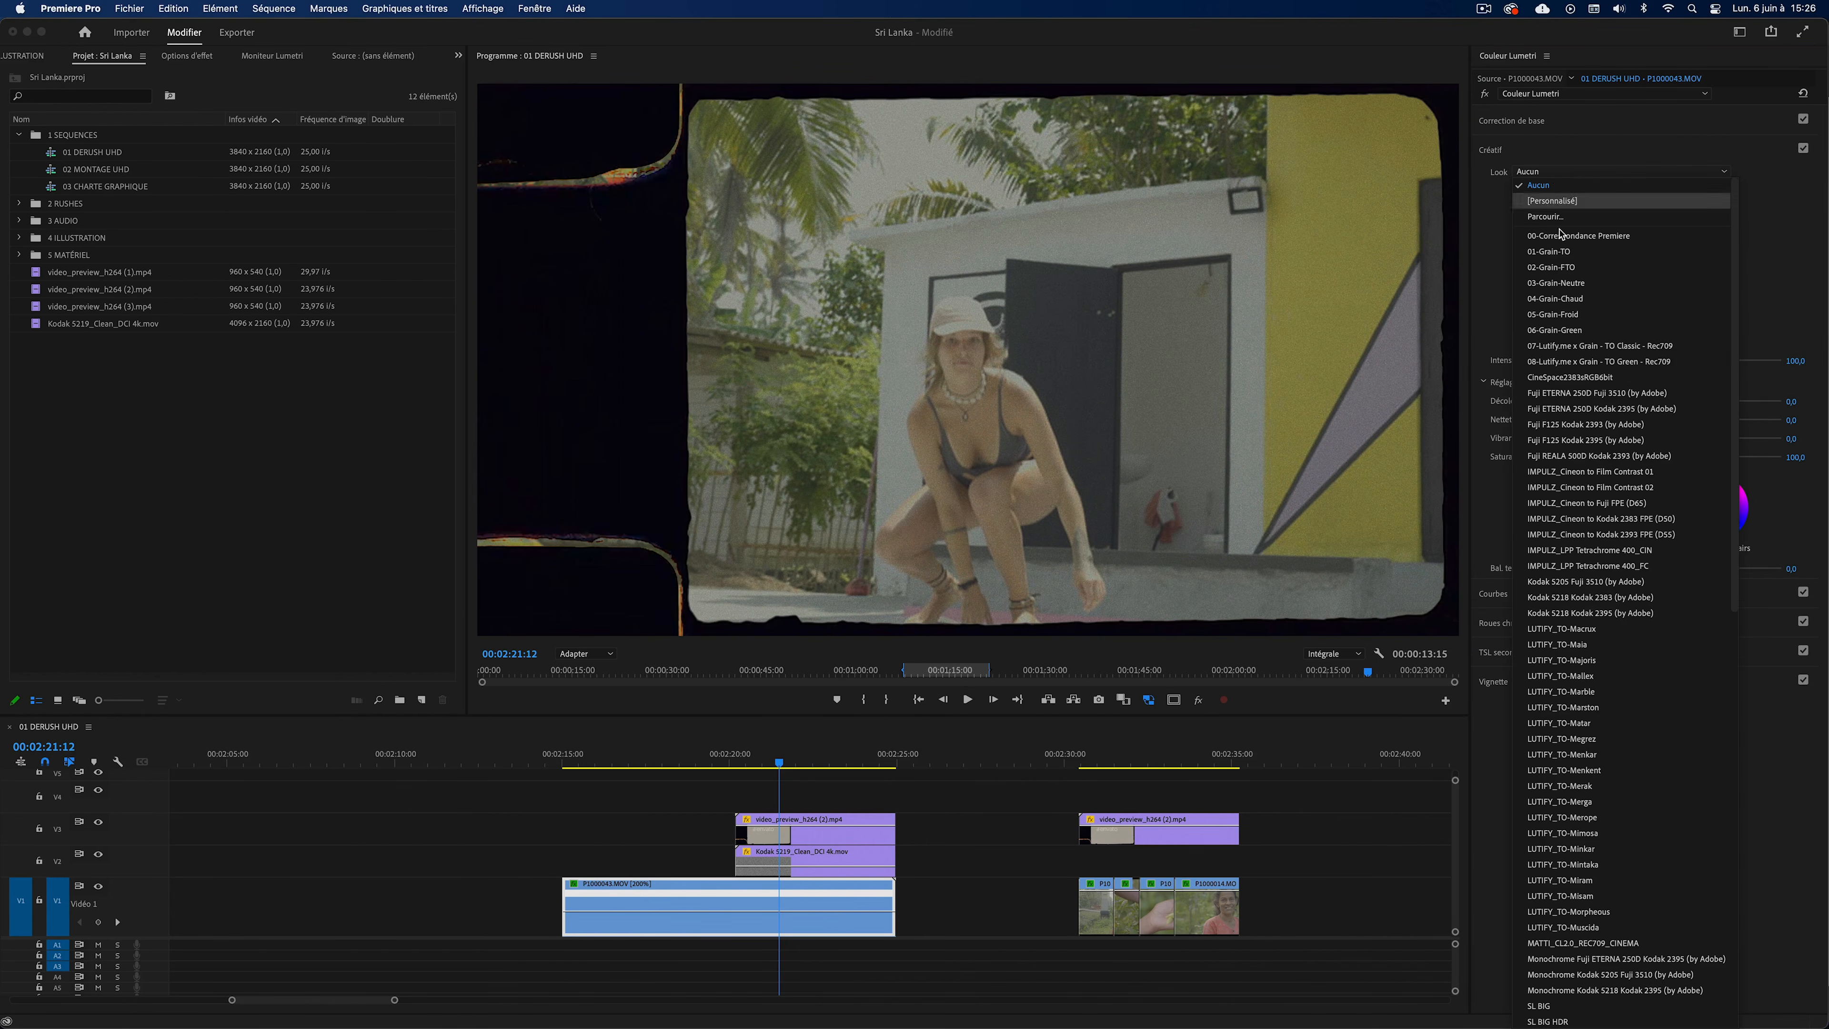
click(1602, 503)
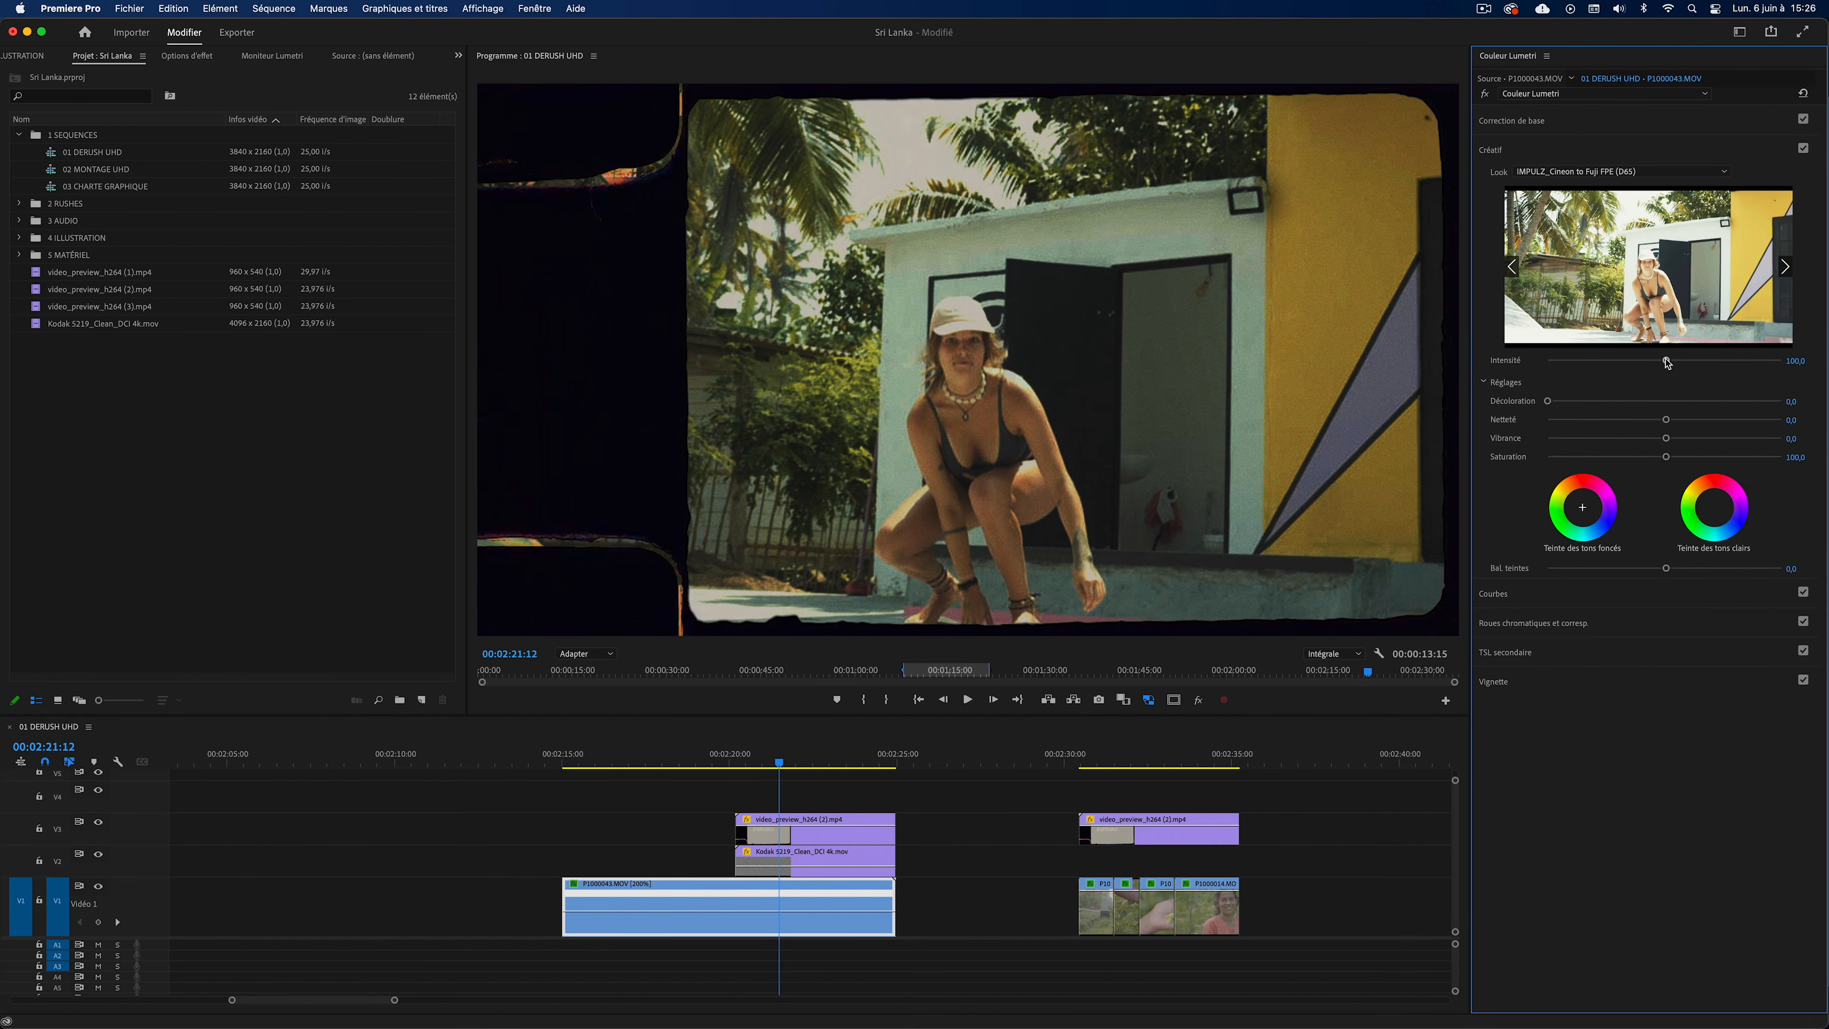
drag(1665, 360, 1610, 362)
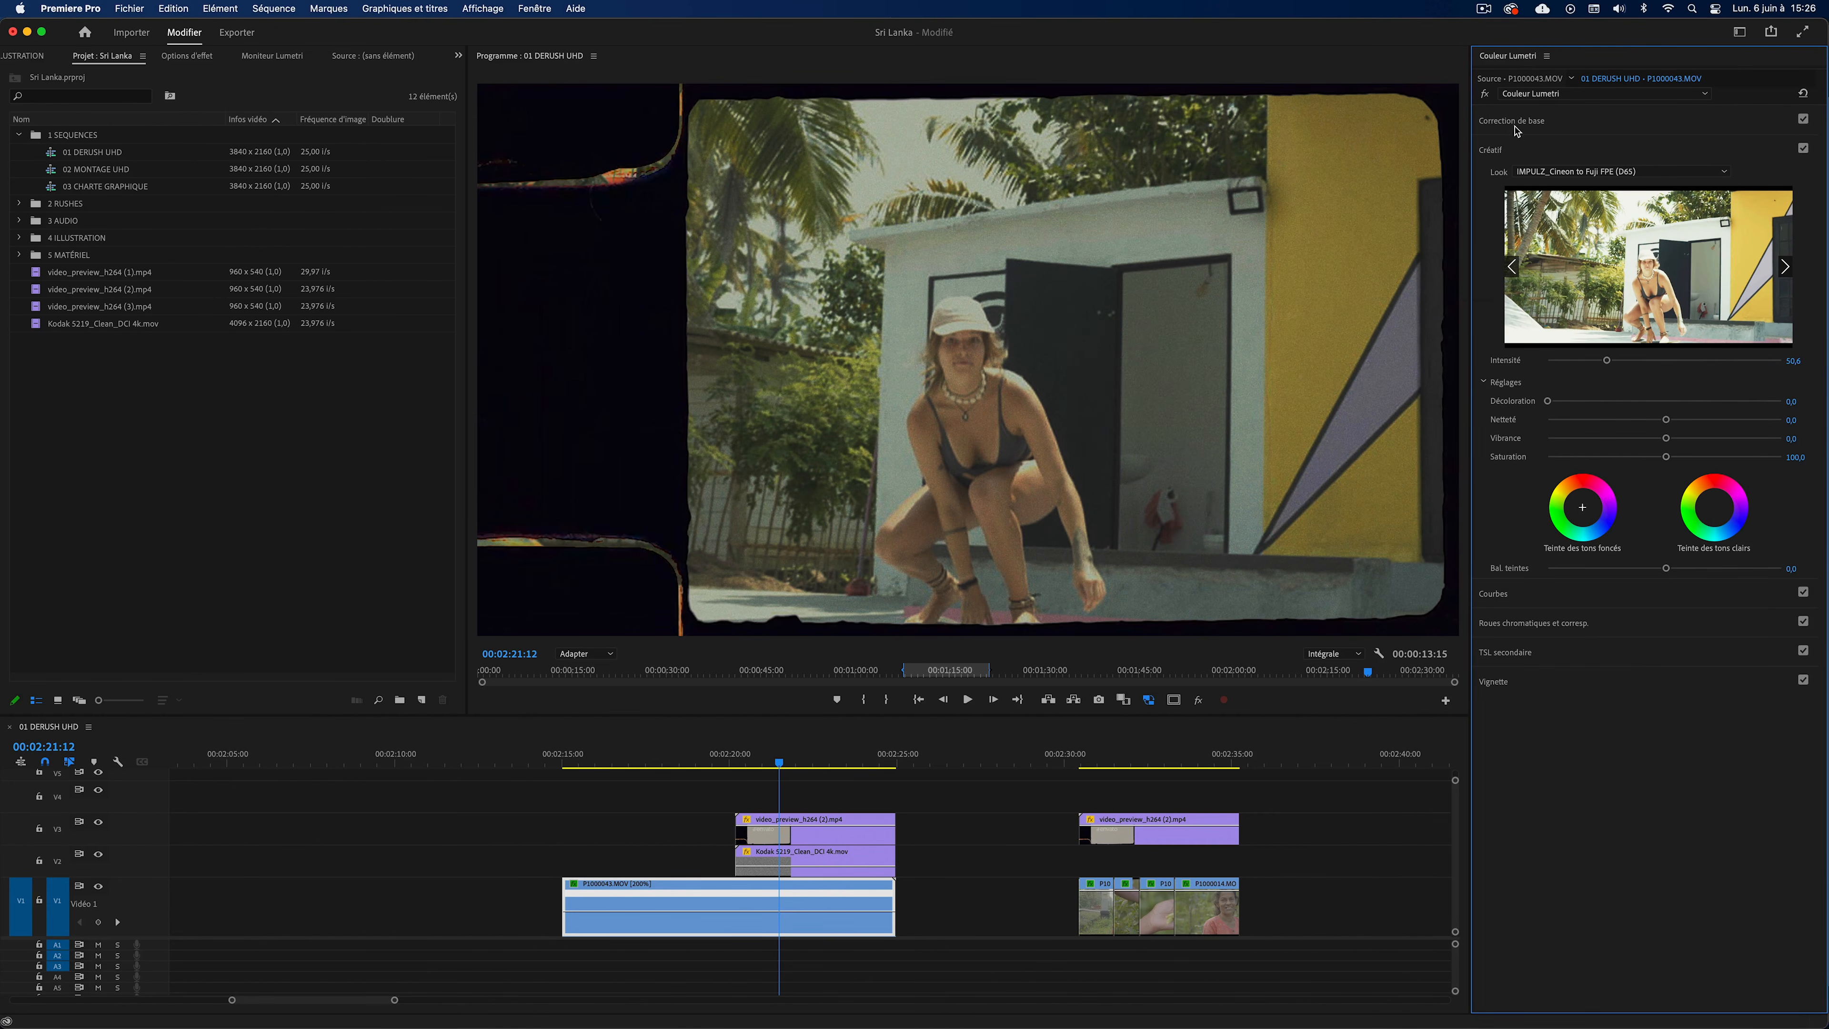
Compare the skateboarding clip with and without the Lumetri grade and play back the graded section.
click(1485, 94)
click(1485, 95)
click(749, 763)
key(space)
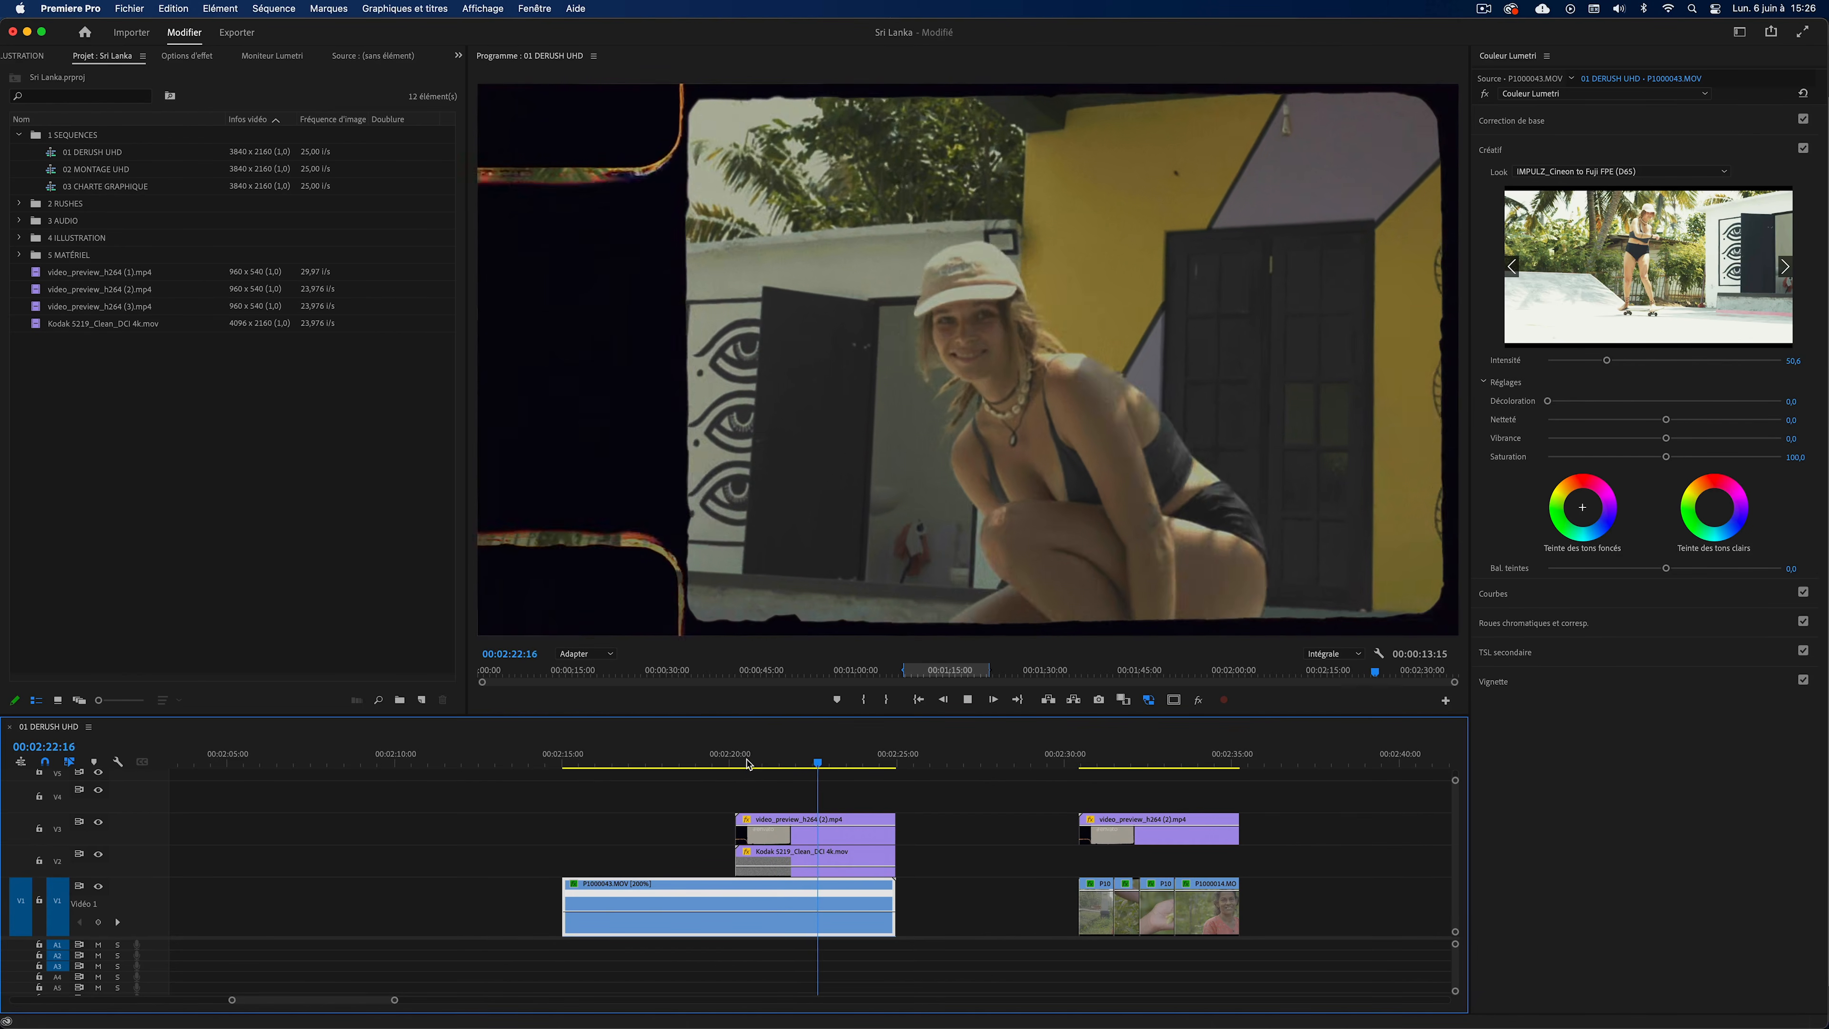
key(space)
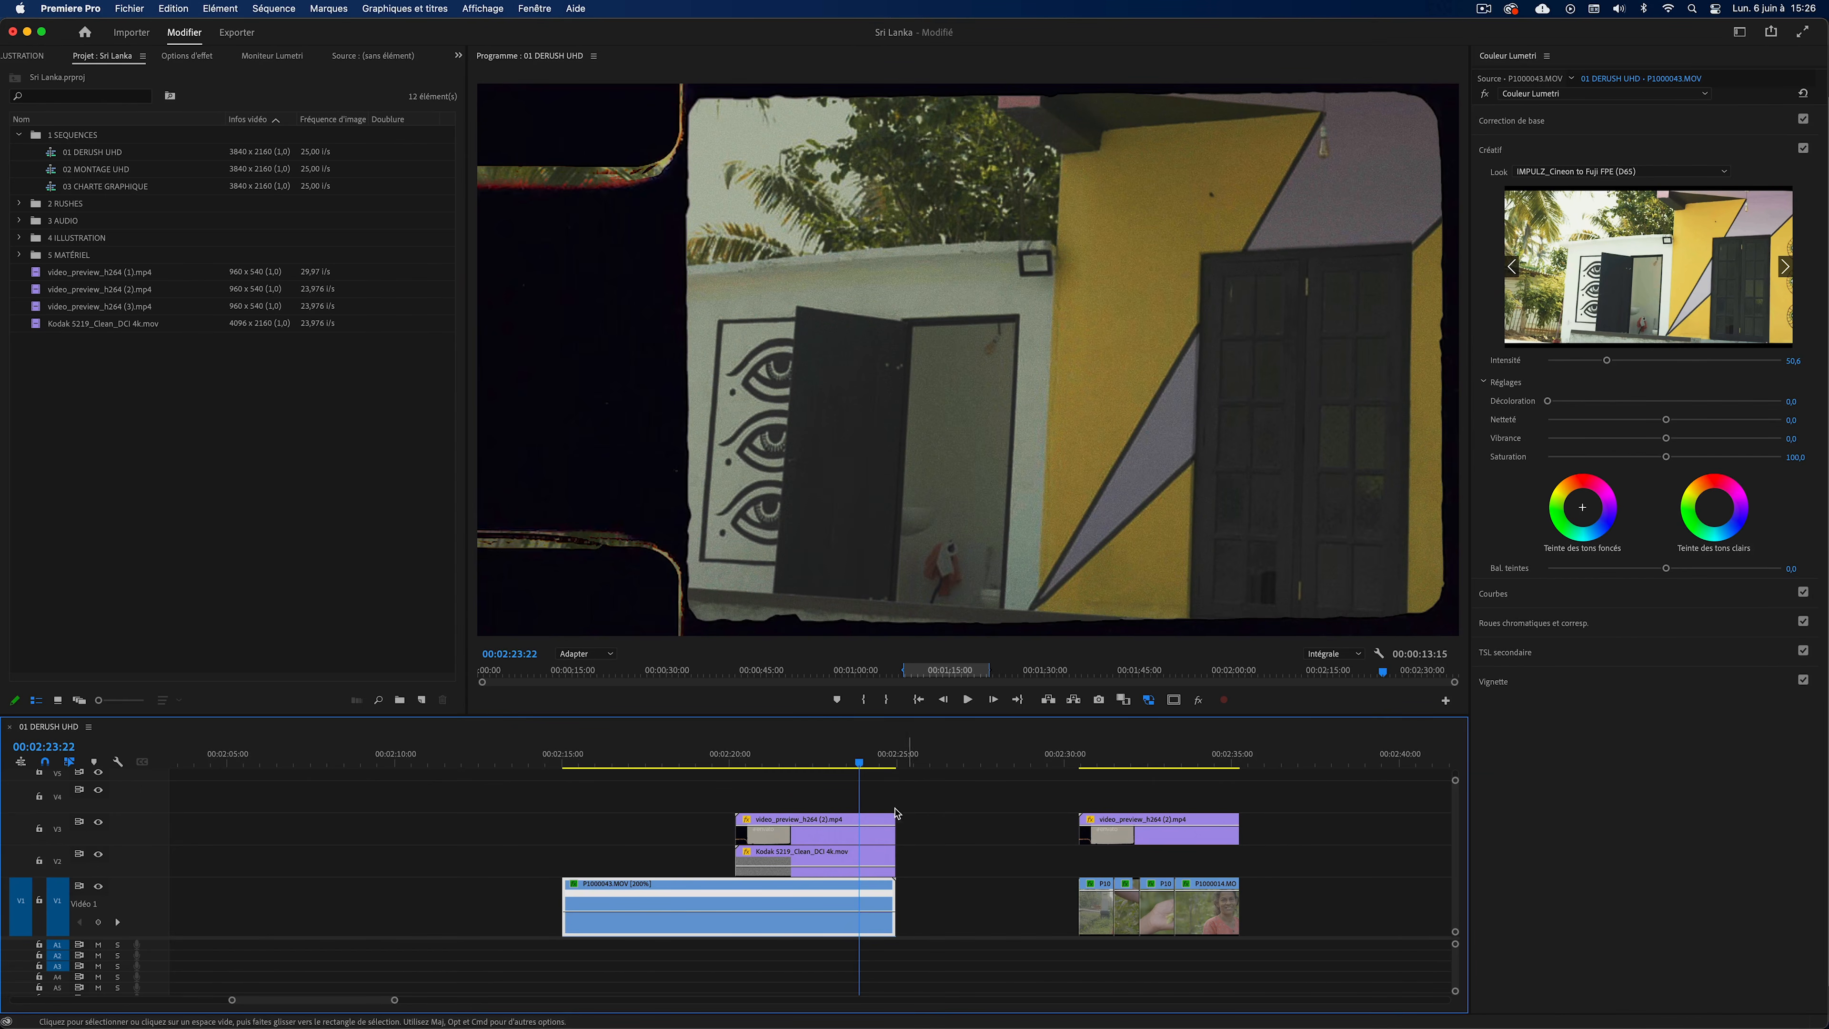
drag(861, 762, 805, 763)
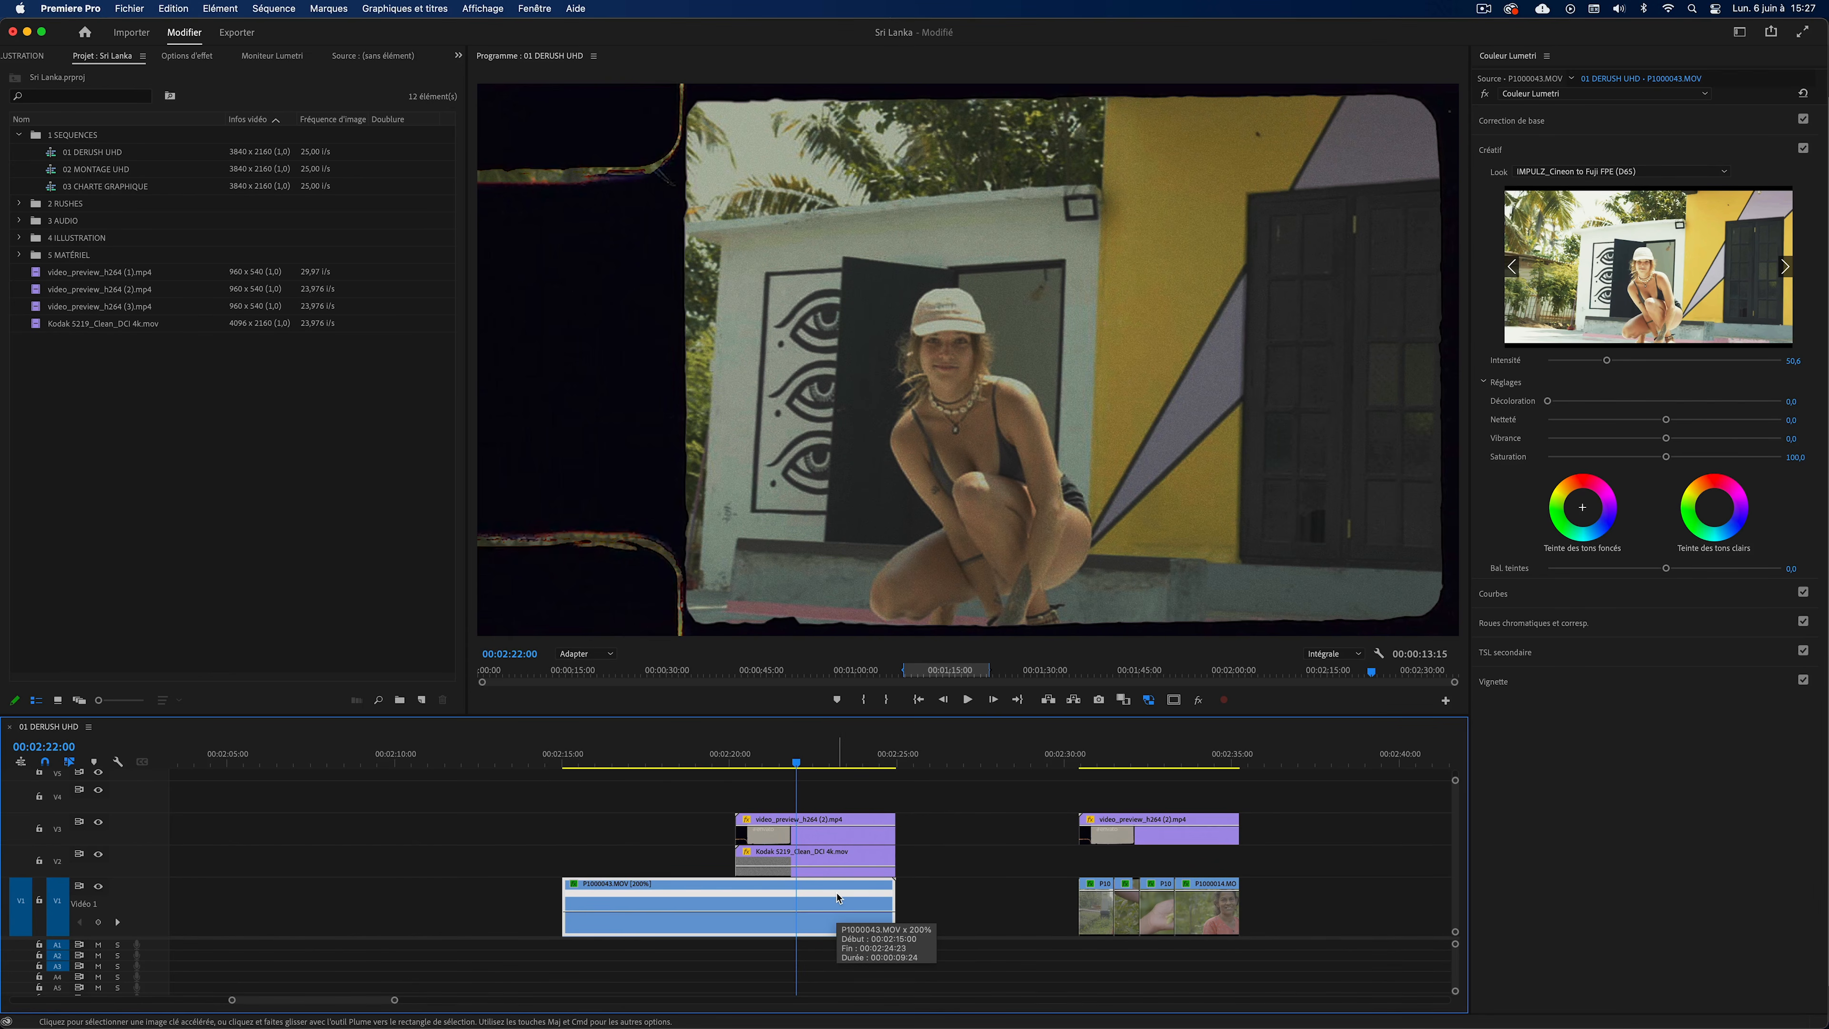
Nest the skateboarding clip under the default sequence name and return to the DERUSH workspace.
key(n)
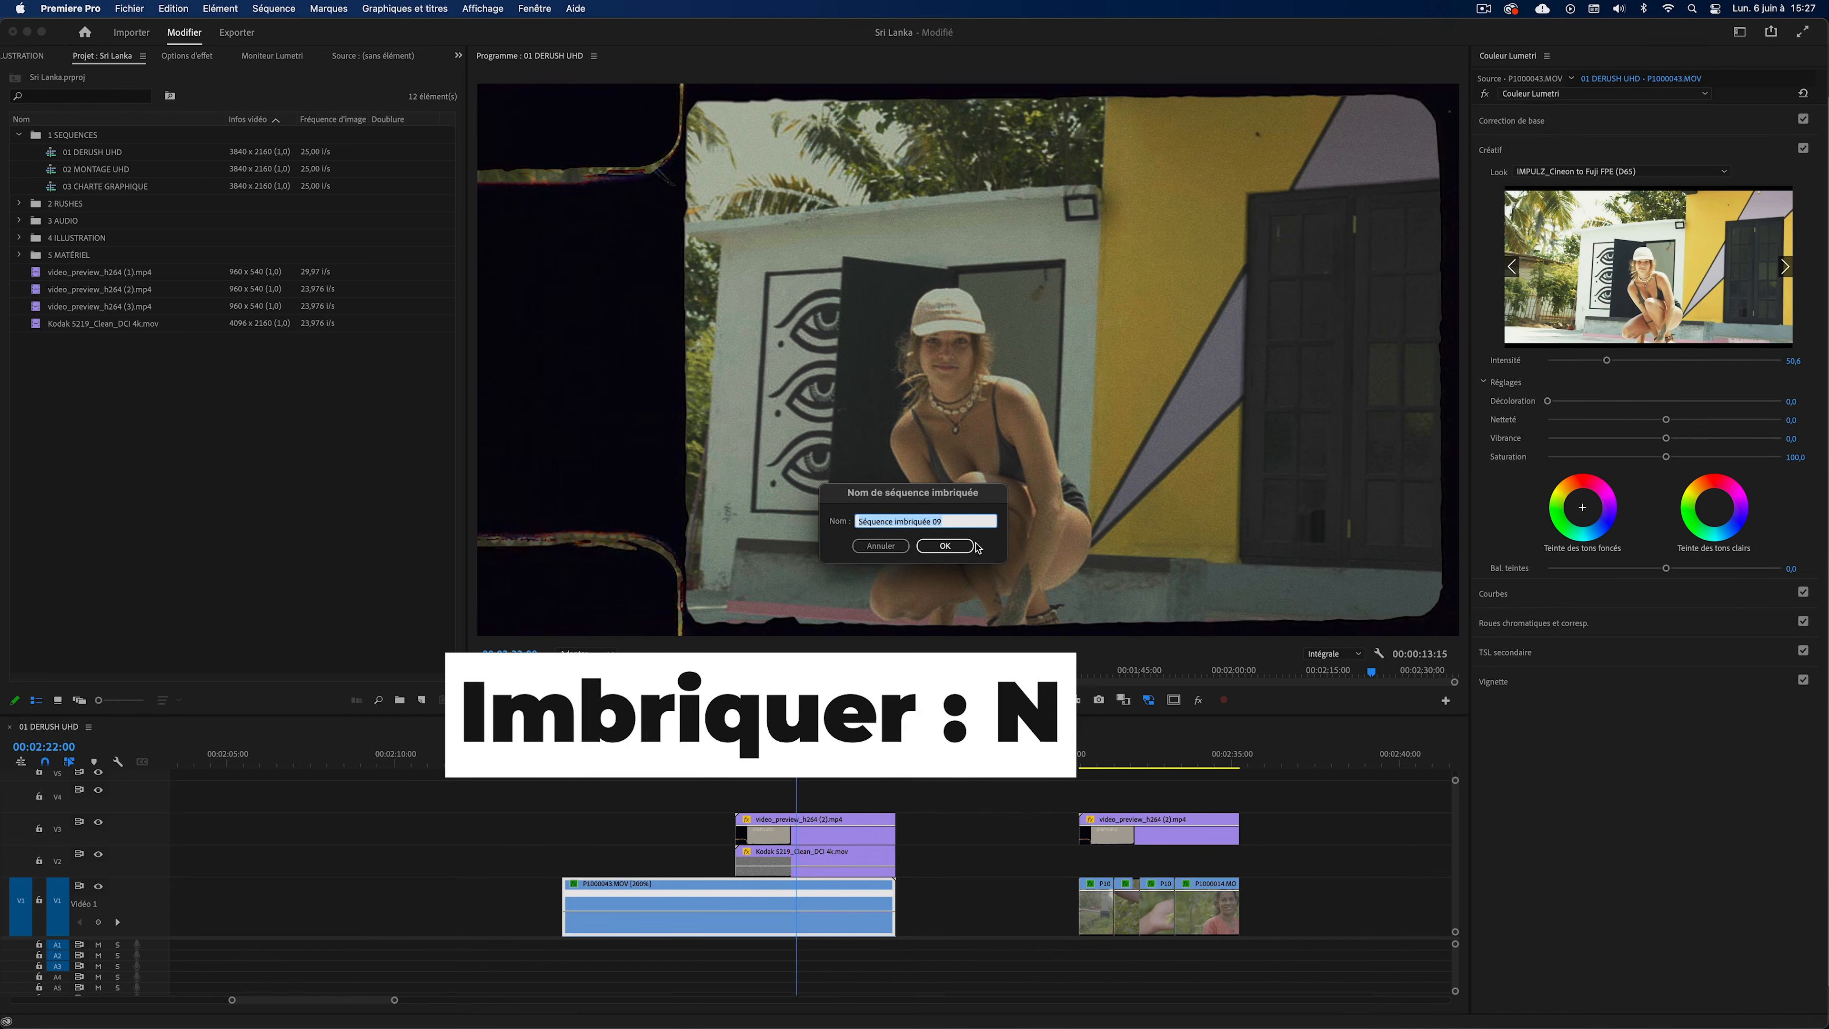
click(960, 551)
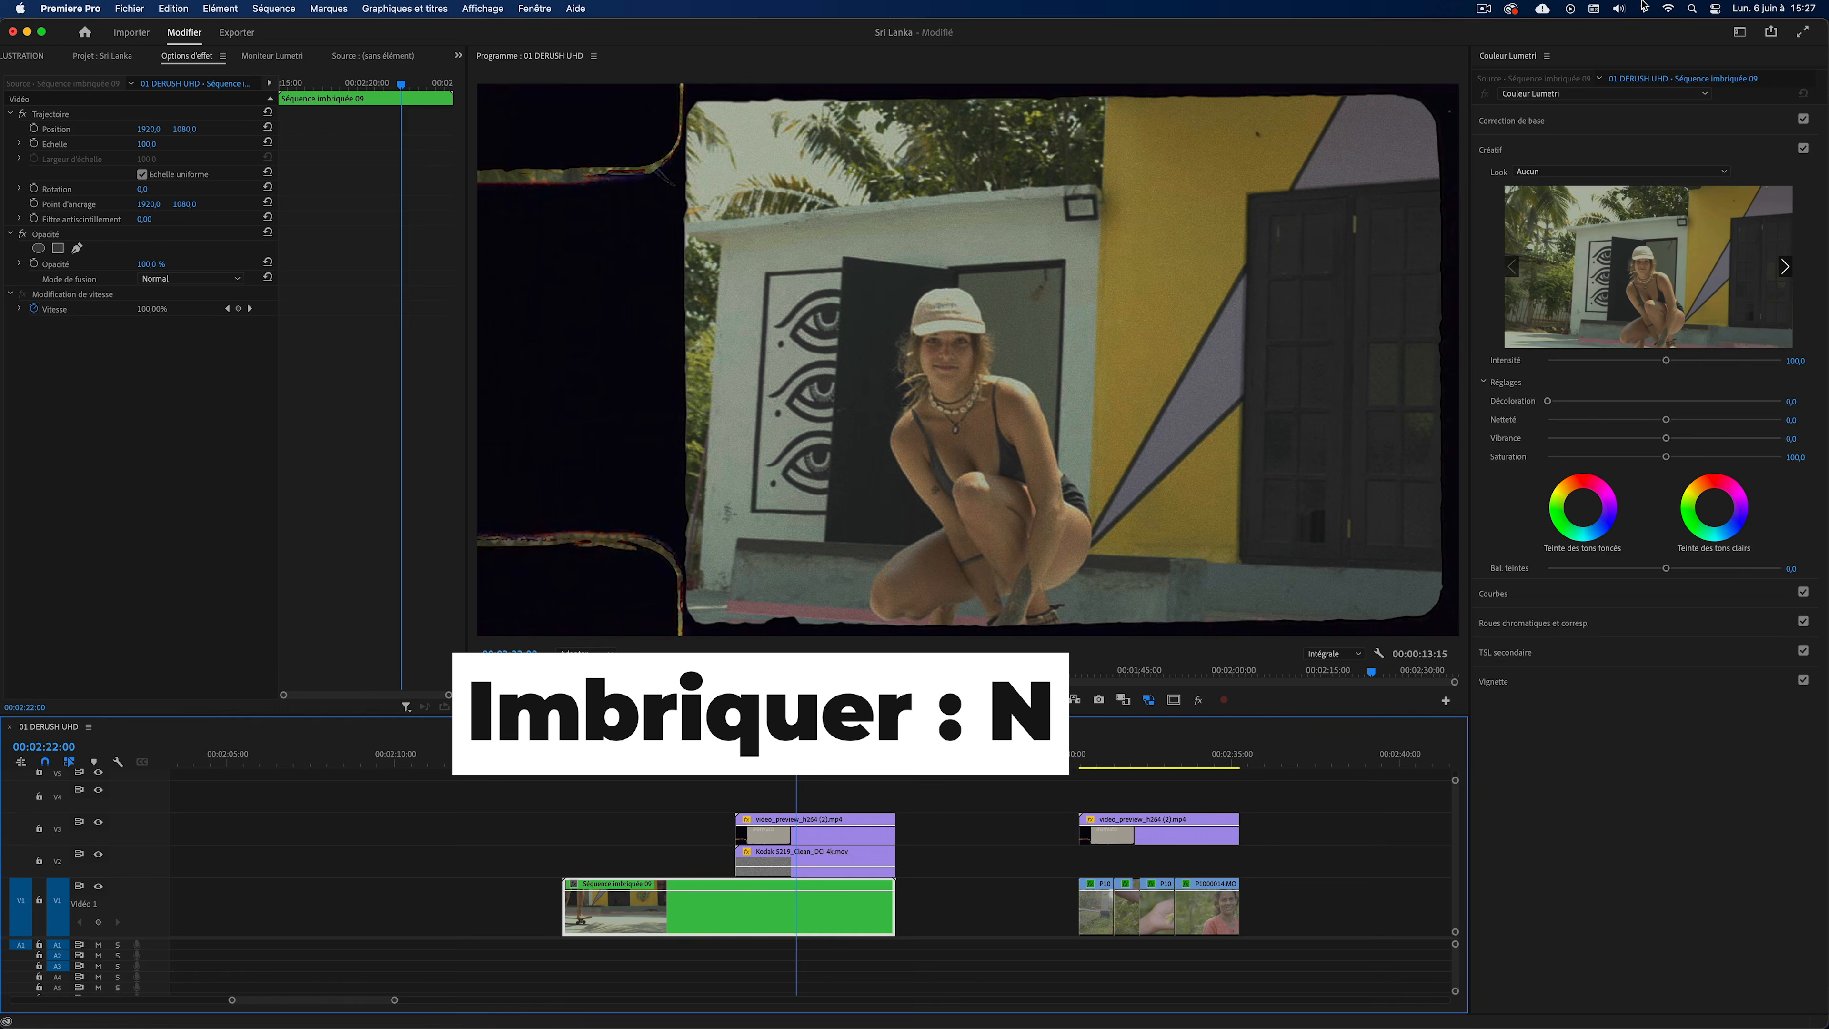
click(1742, 34)
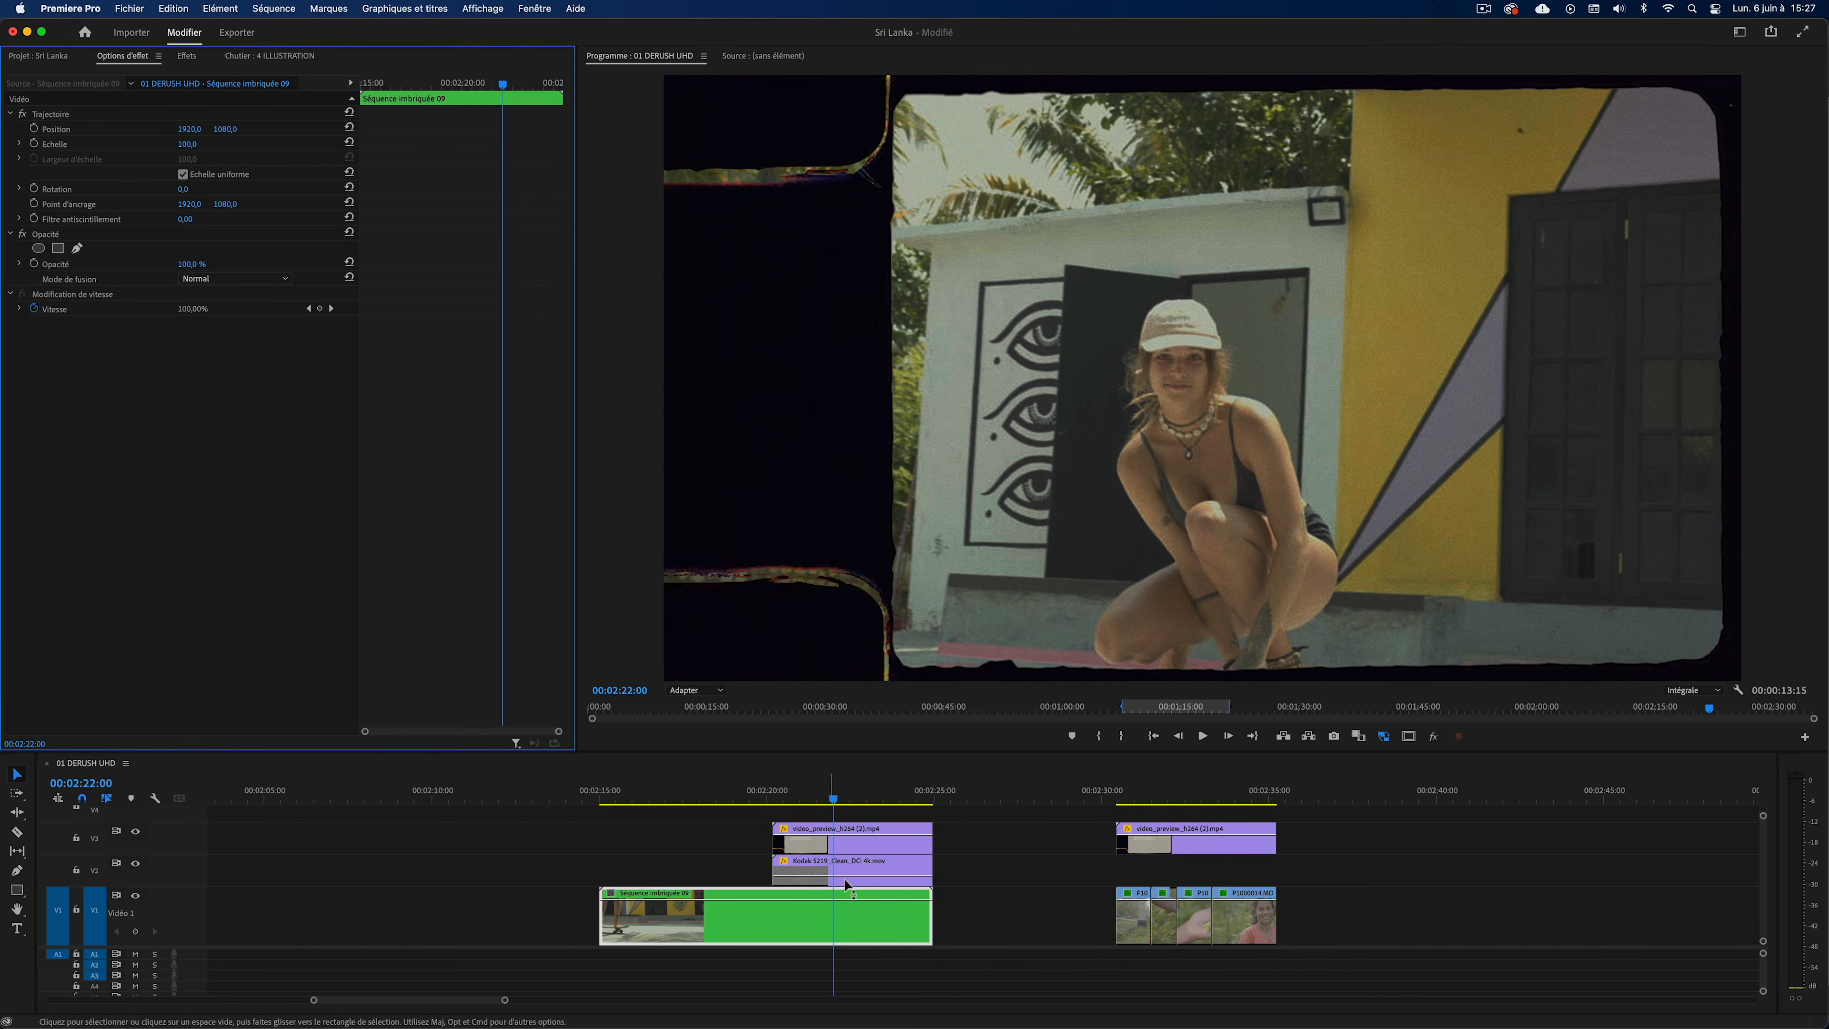
Apply the Postérisation temporelle effect to the nested skateboarding sequence and set its frame rate to 18.
click(187, 57)
click(10, 152)
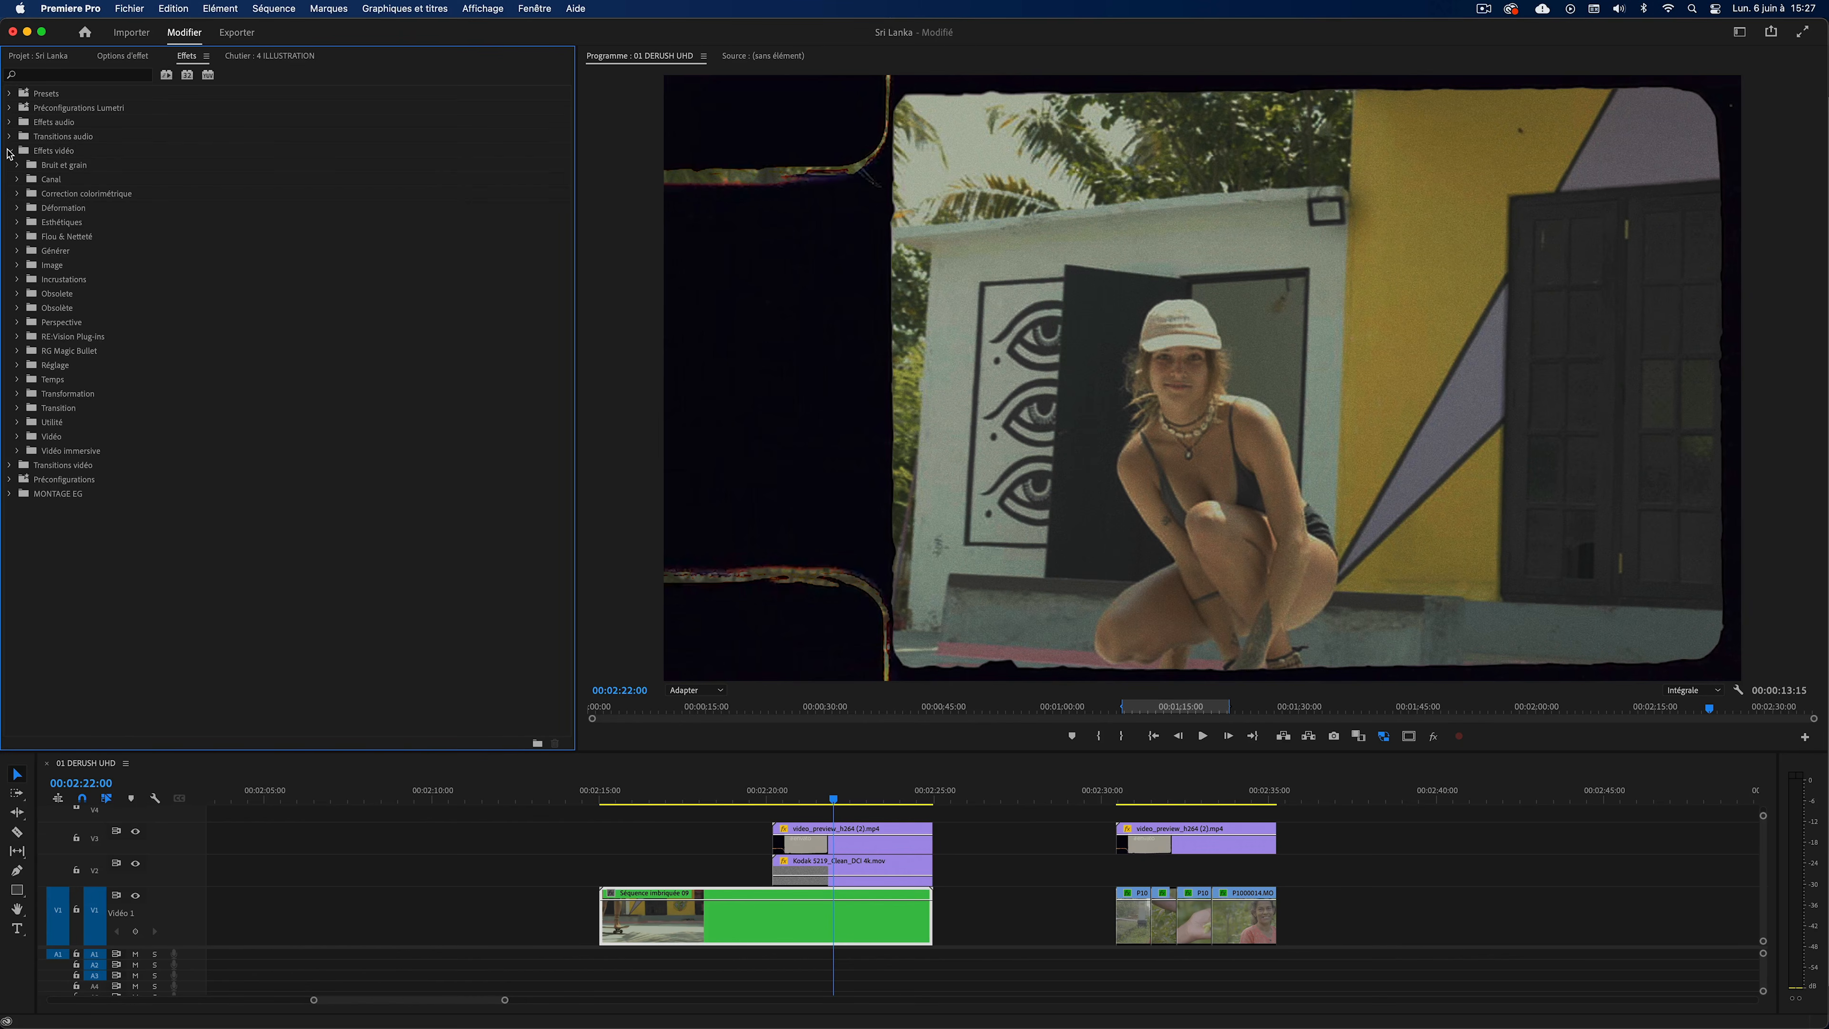
click(15, 381)
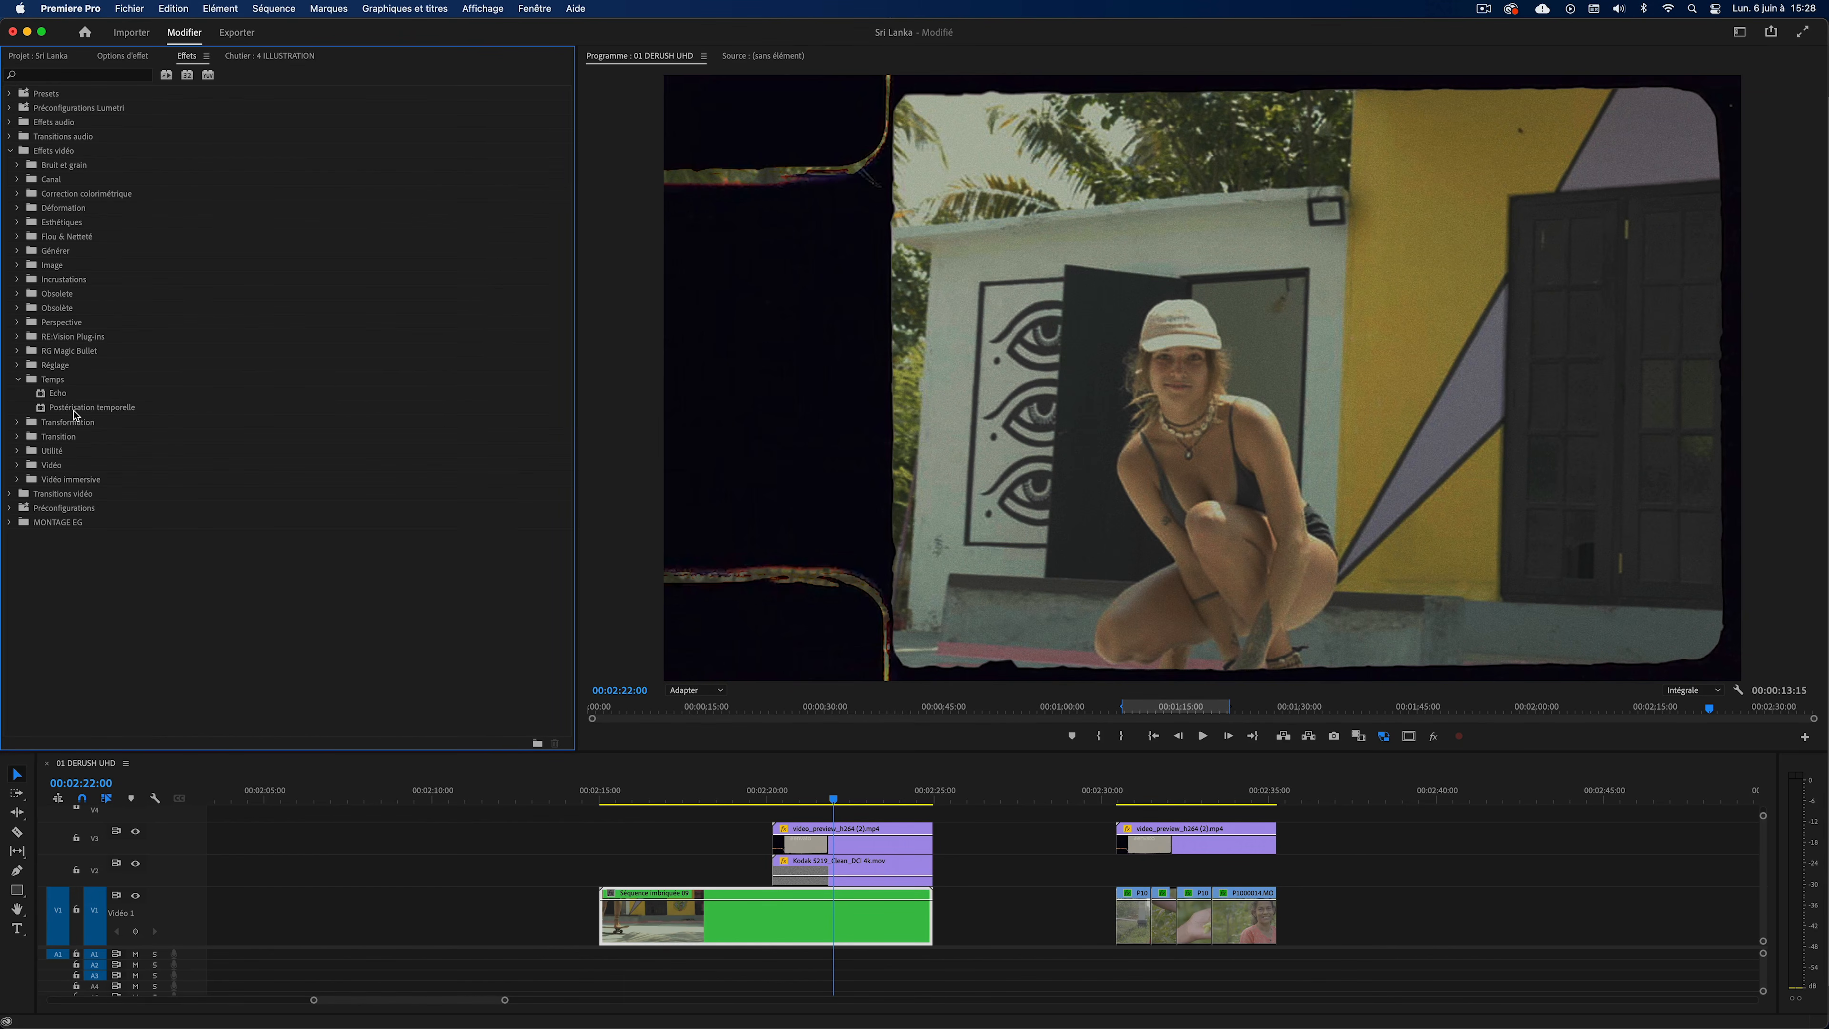
drag(77, 414, 934, 913)
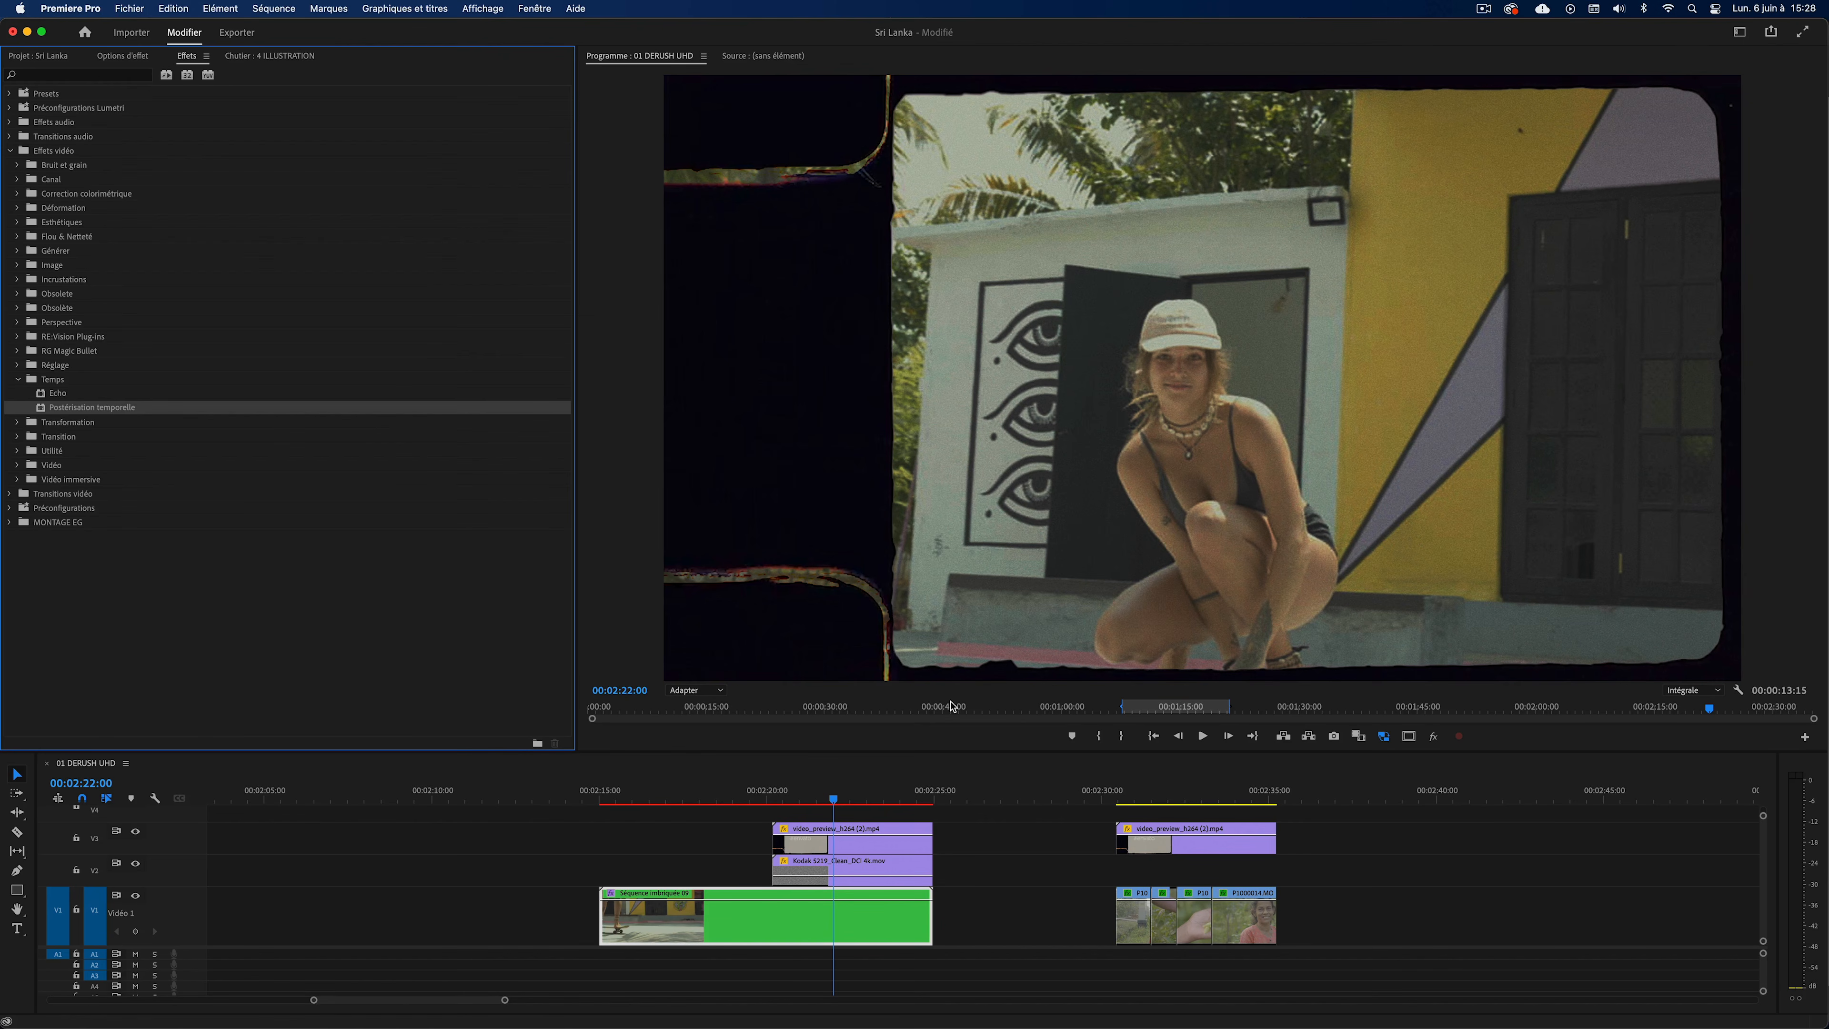
click(134, 57)
click(184, 355)
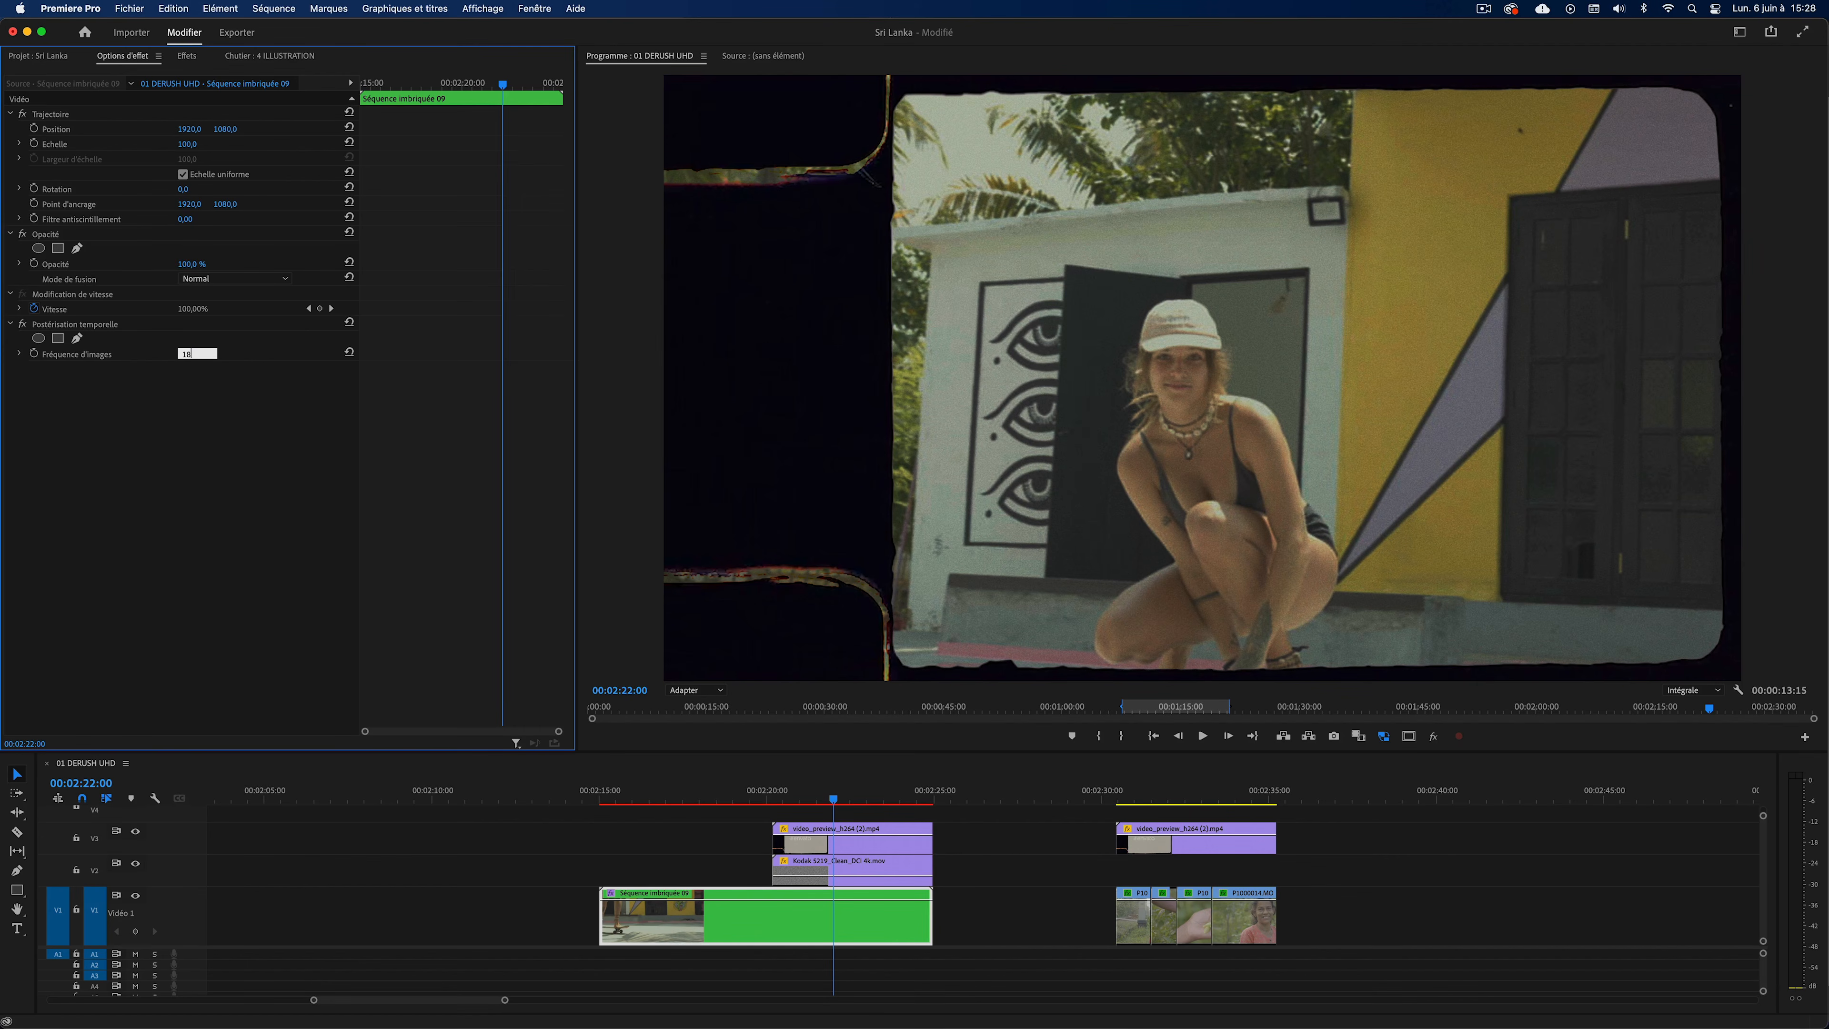
key(Return)
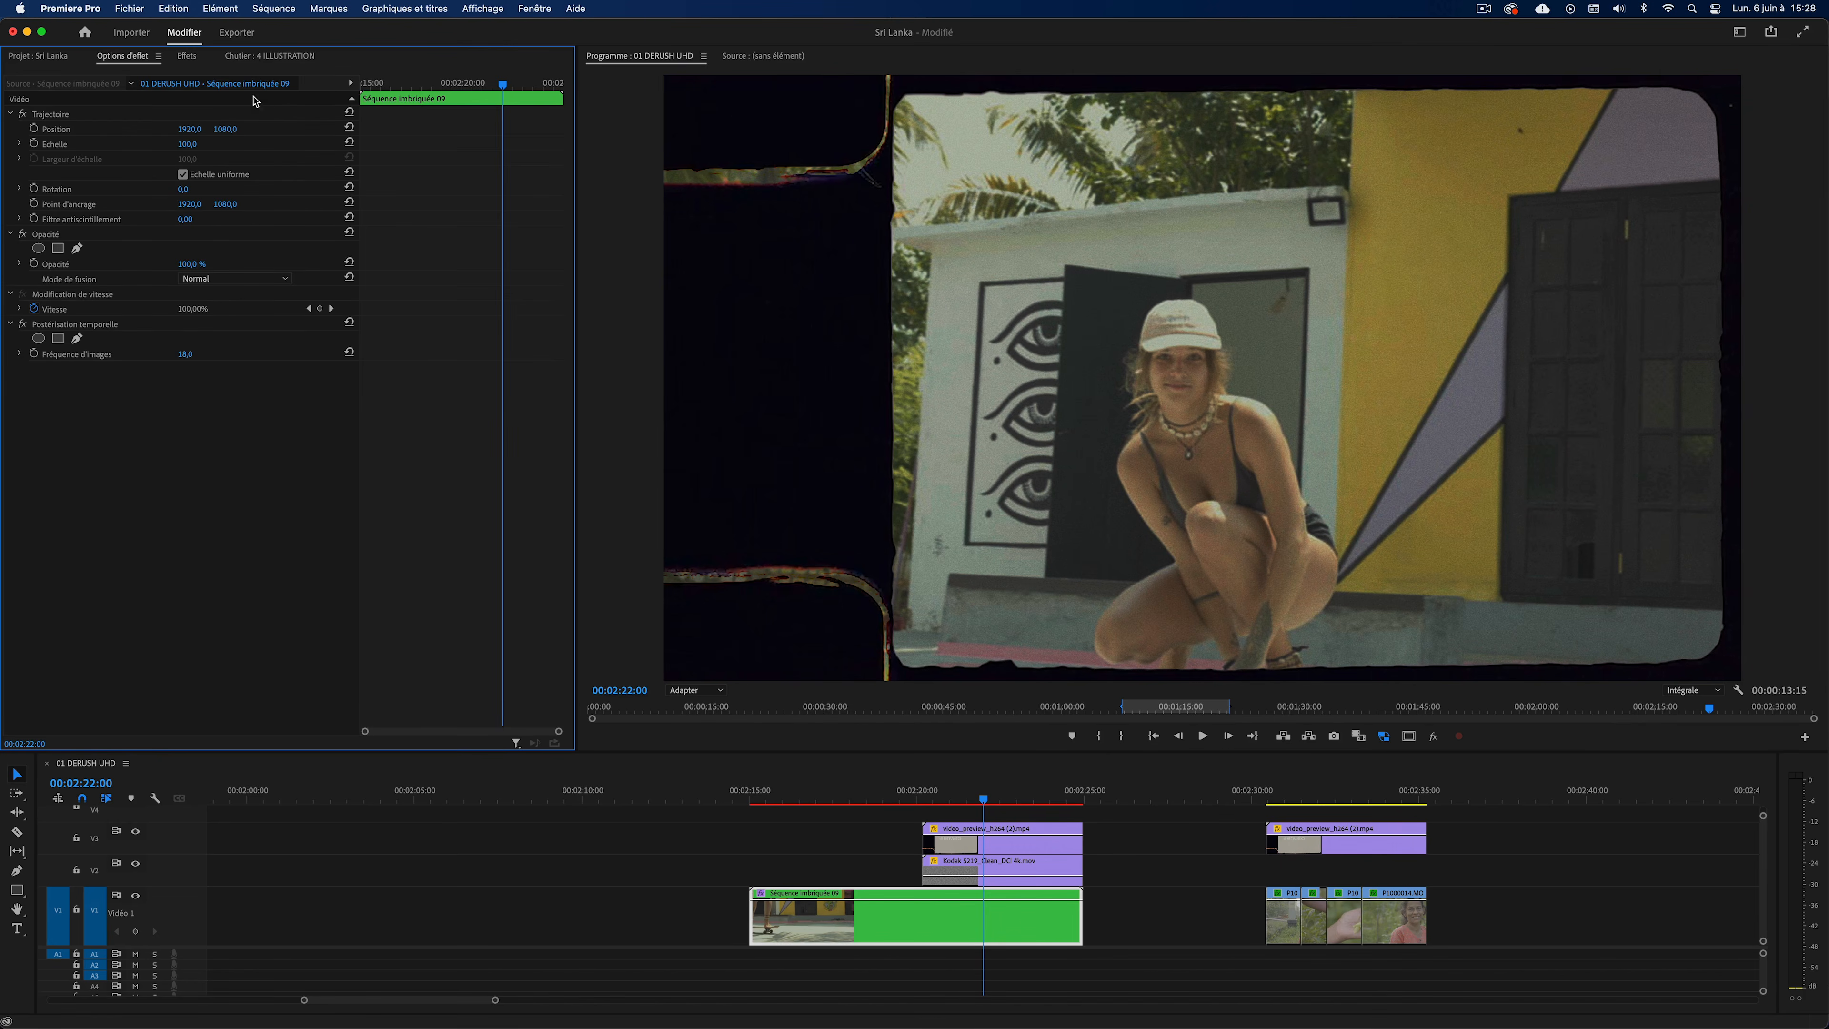
Find the Flou gaussien effect, apply it to the nested skateboarding sequence and set the blur to 10.
click(188, 57)
click(76, 74)
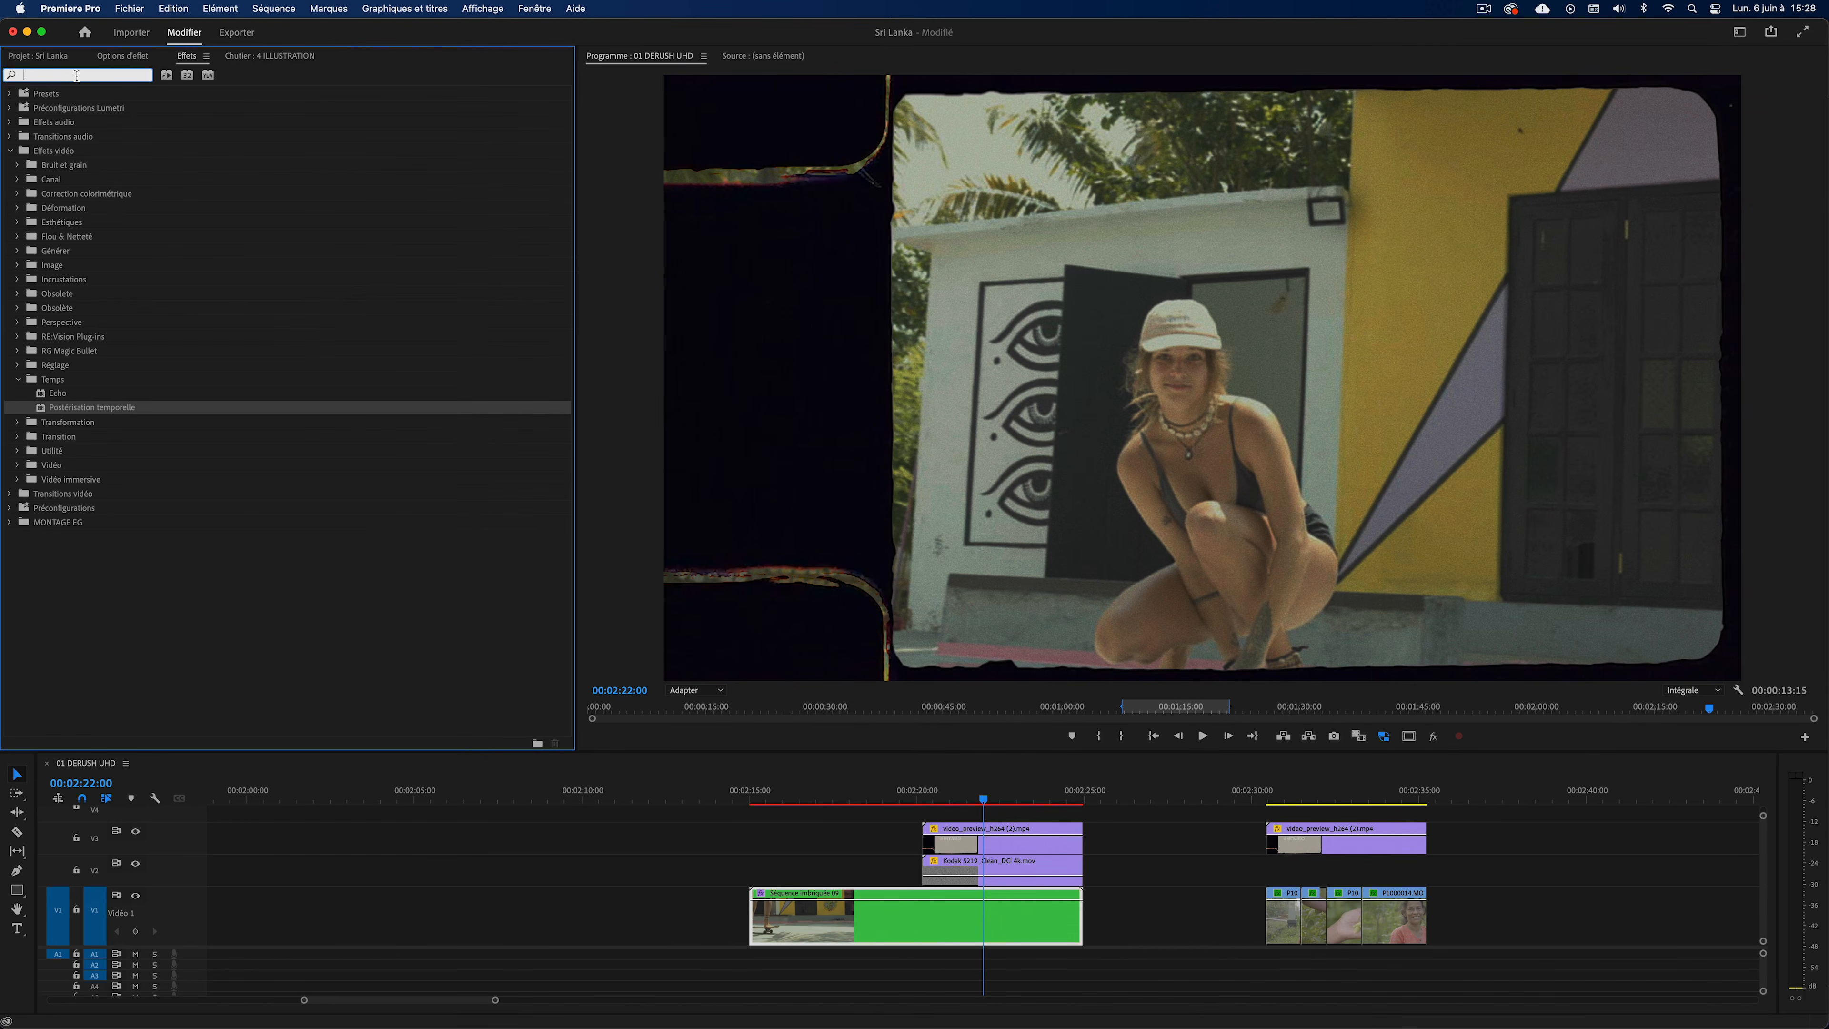
text(flou)
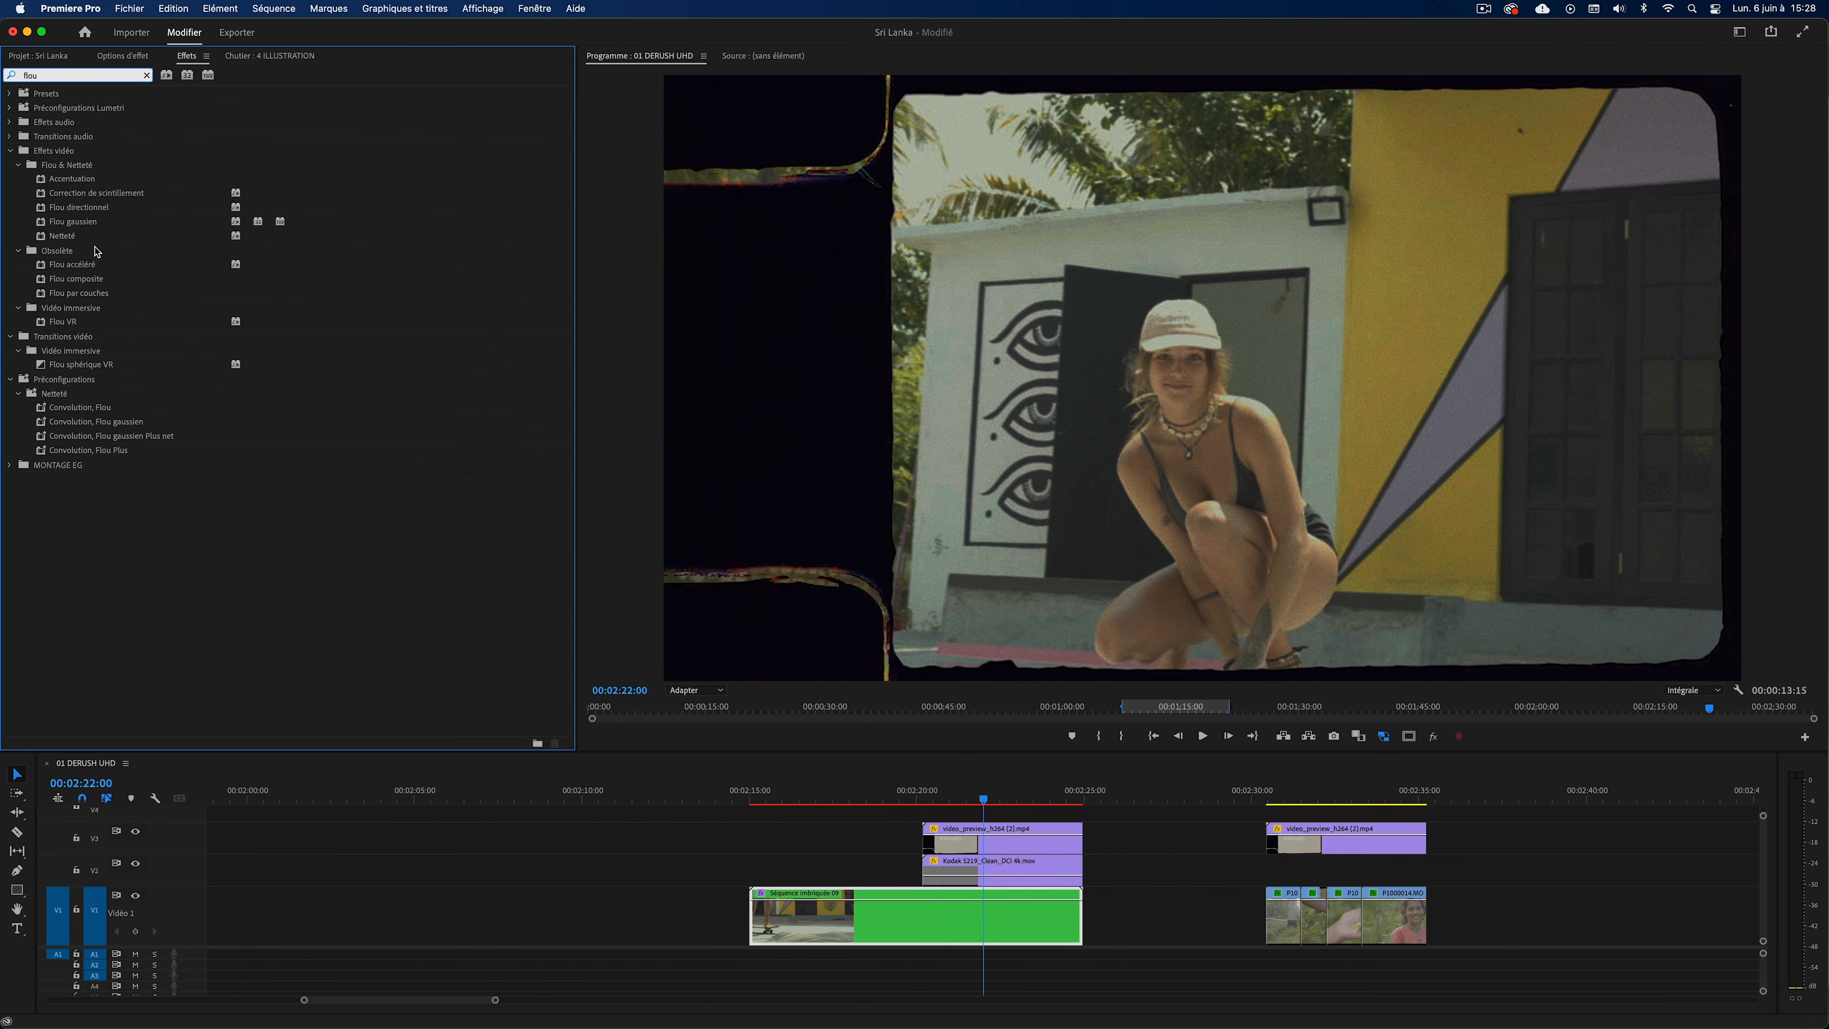
drag(76, 223, 928, 932)
click(122, 56)
click(182, 398)
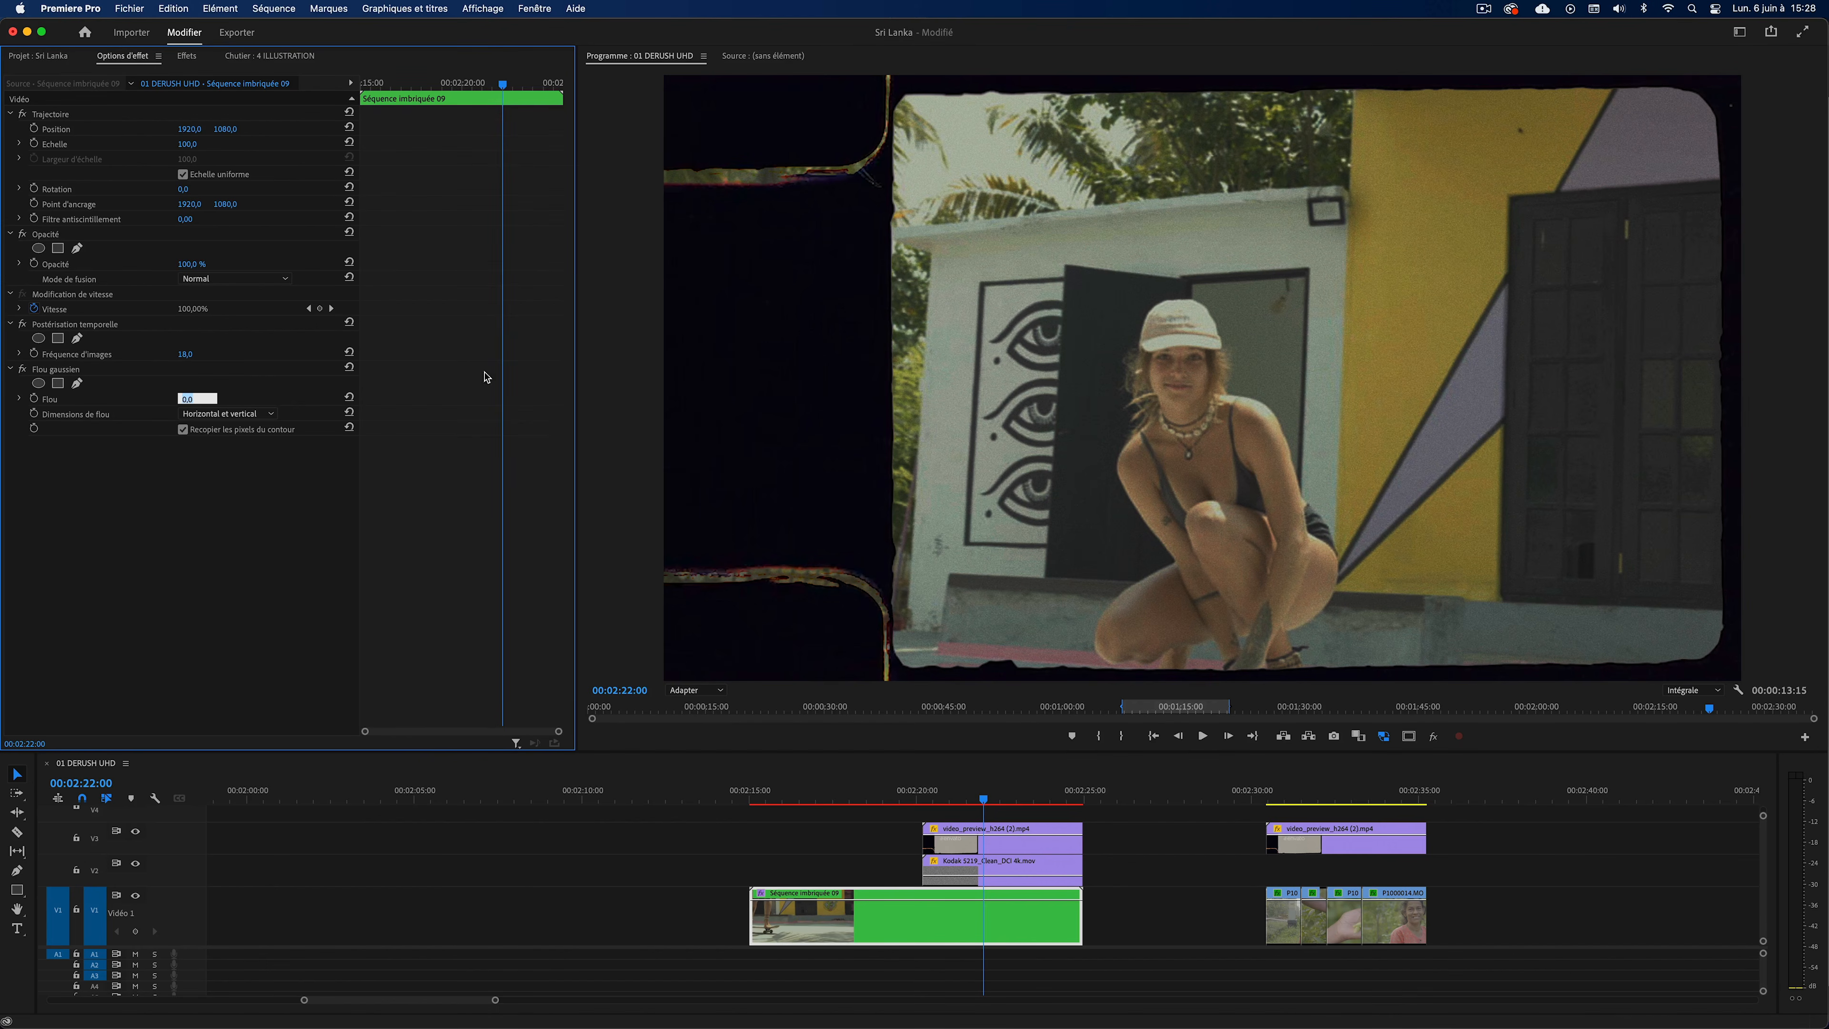
text(10)
key(Return)
Mark in and out points around the overlaid skateboarding section, render its preview and play it back.
click(915, 798)
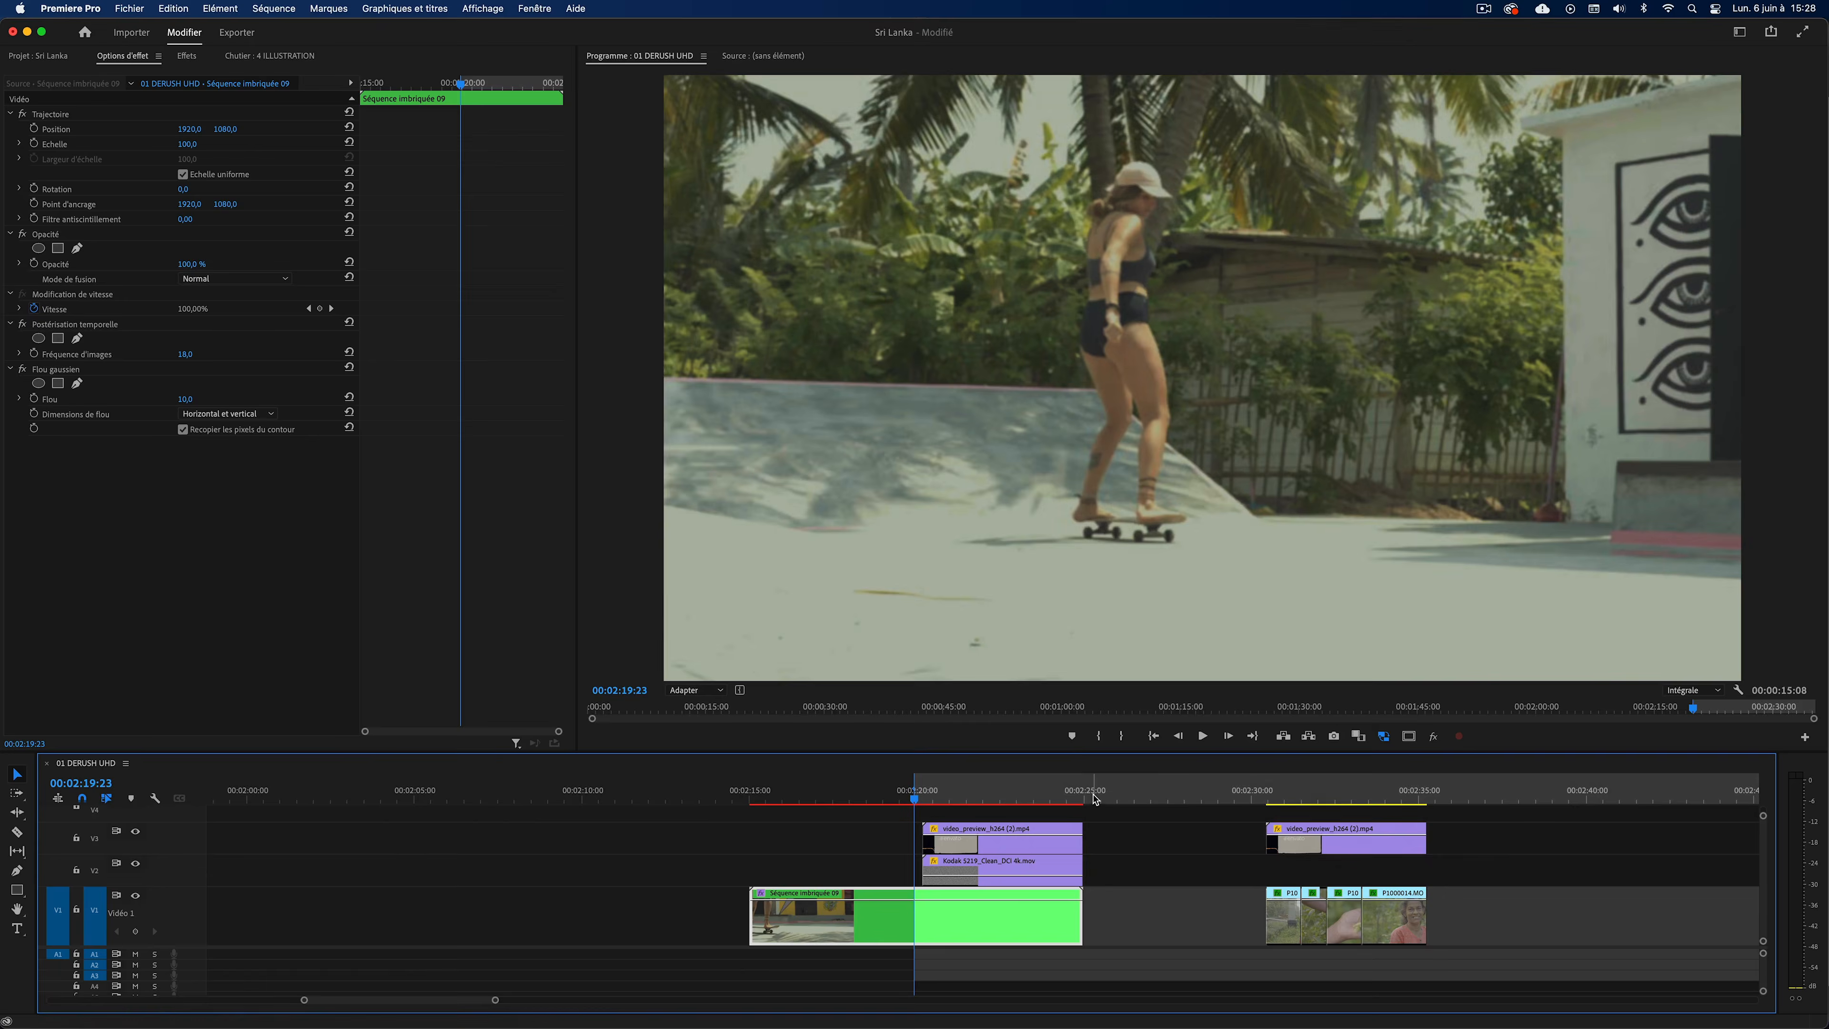
click(1092, 798)
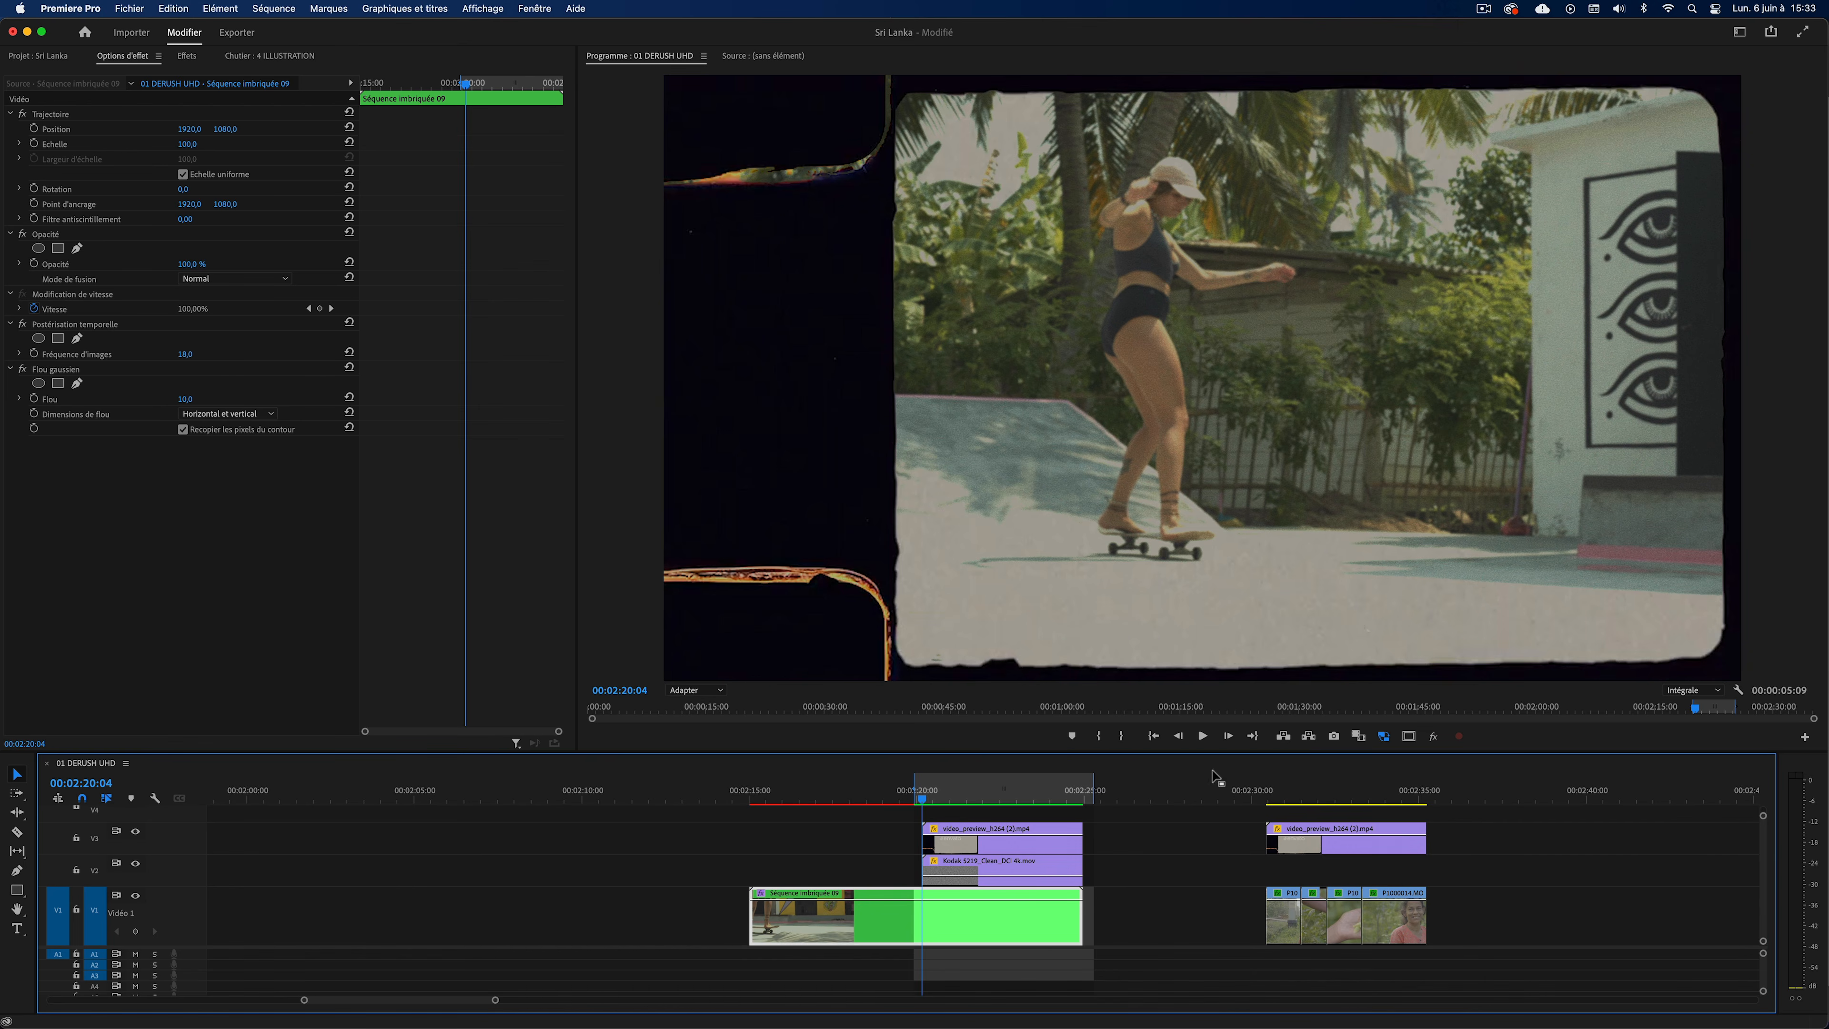
key(space)
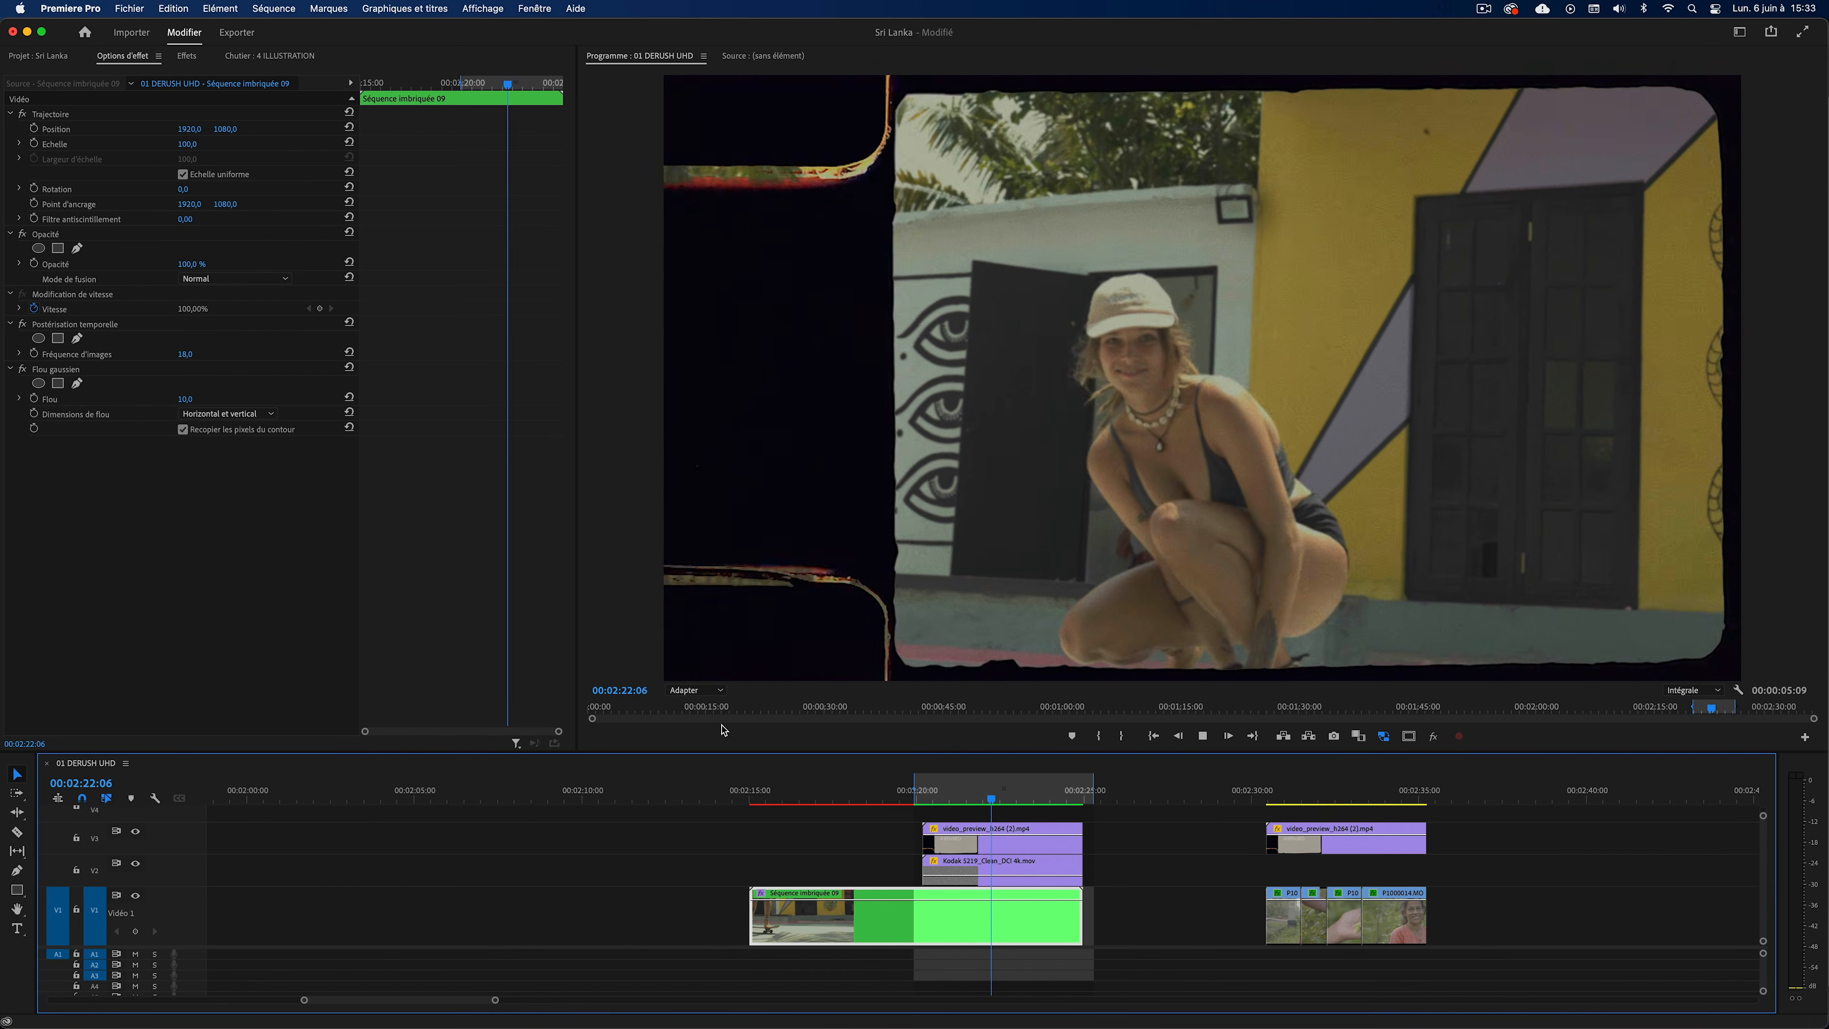
key(space)
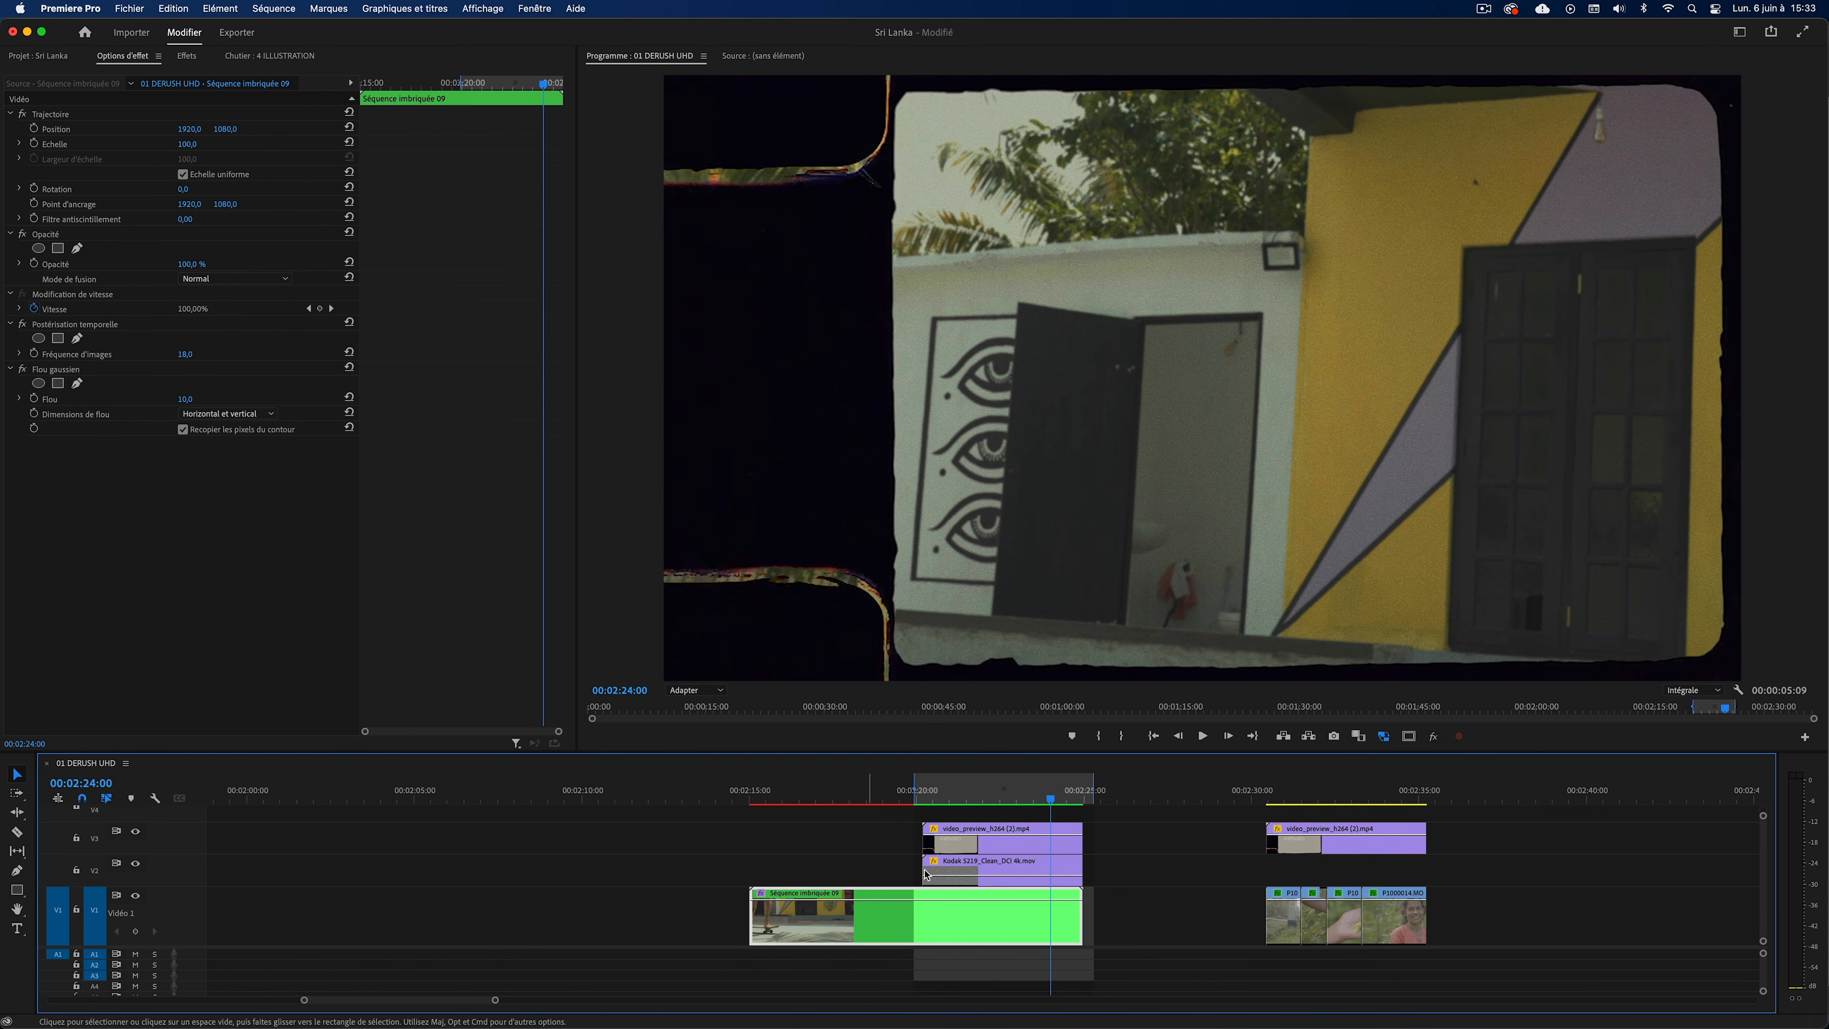
drag(1001, 796, 928, 796)
key(space)
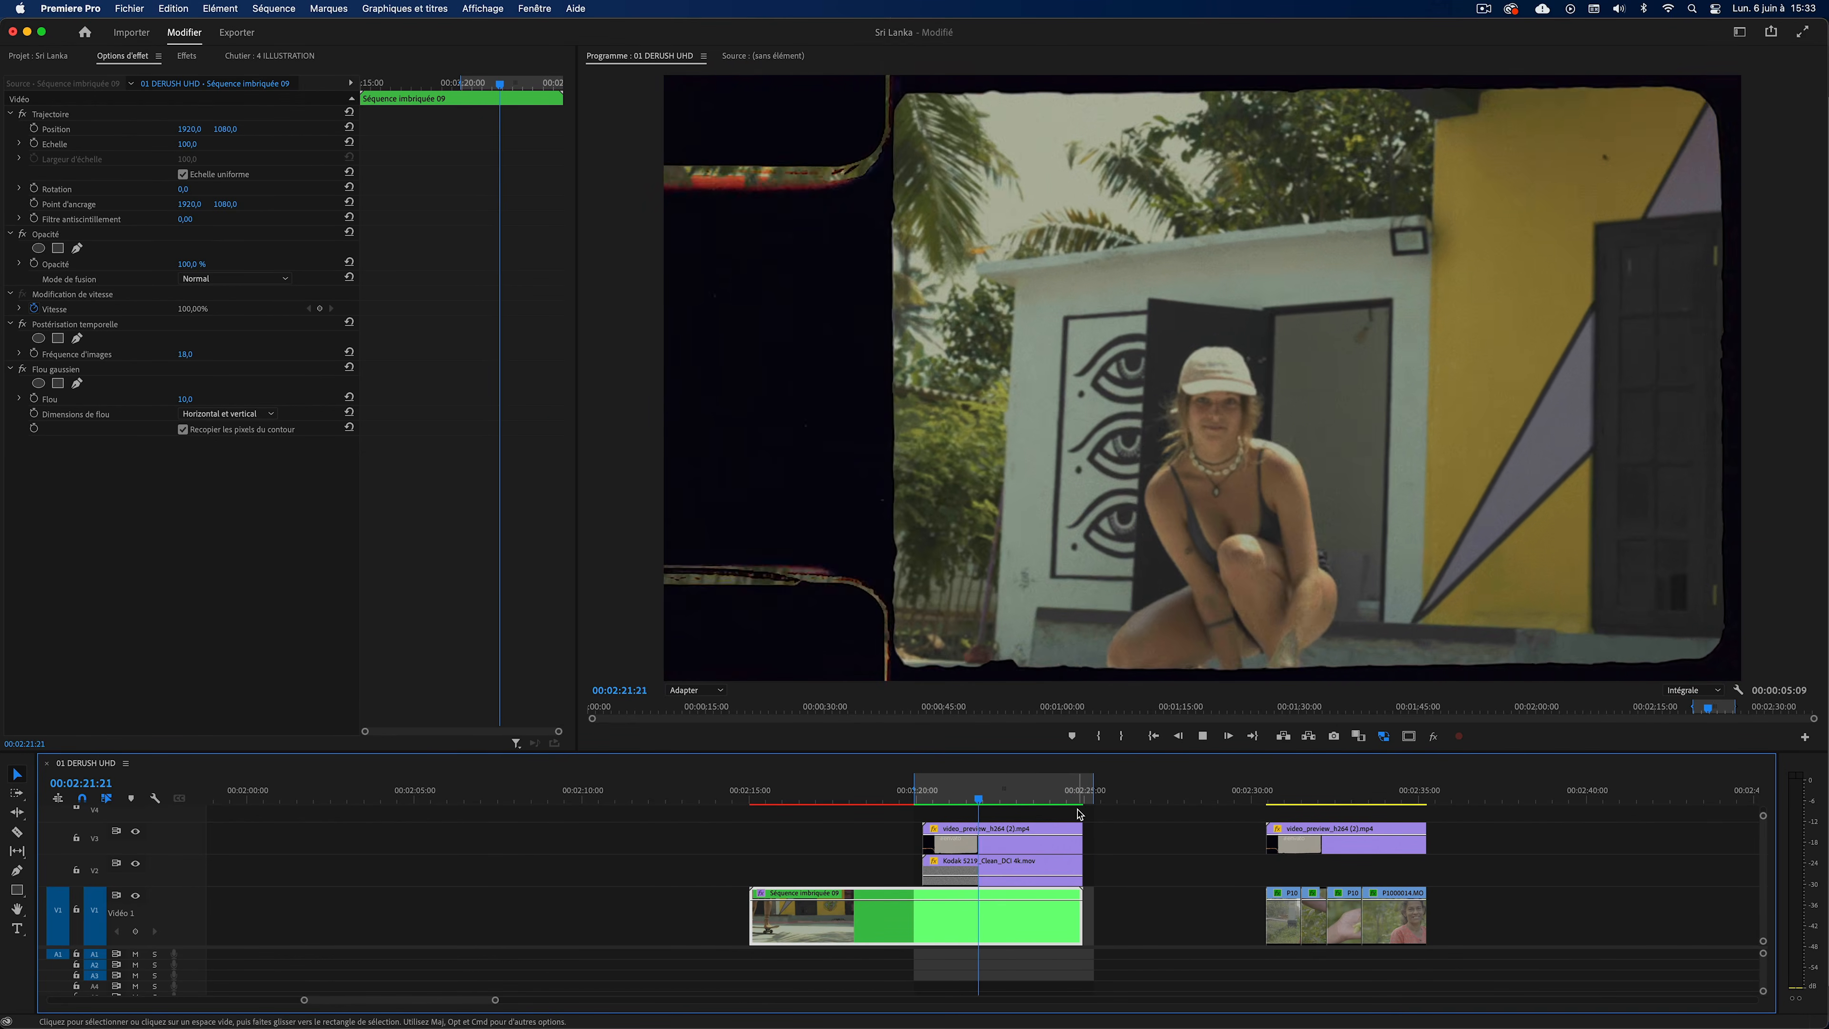
key(space)
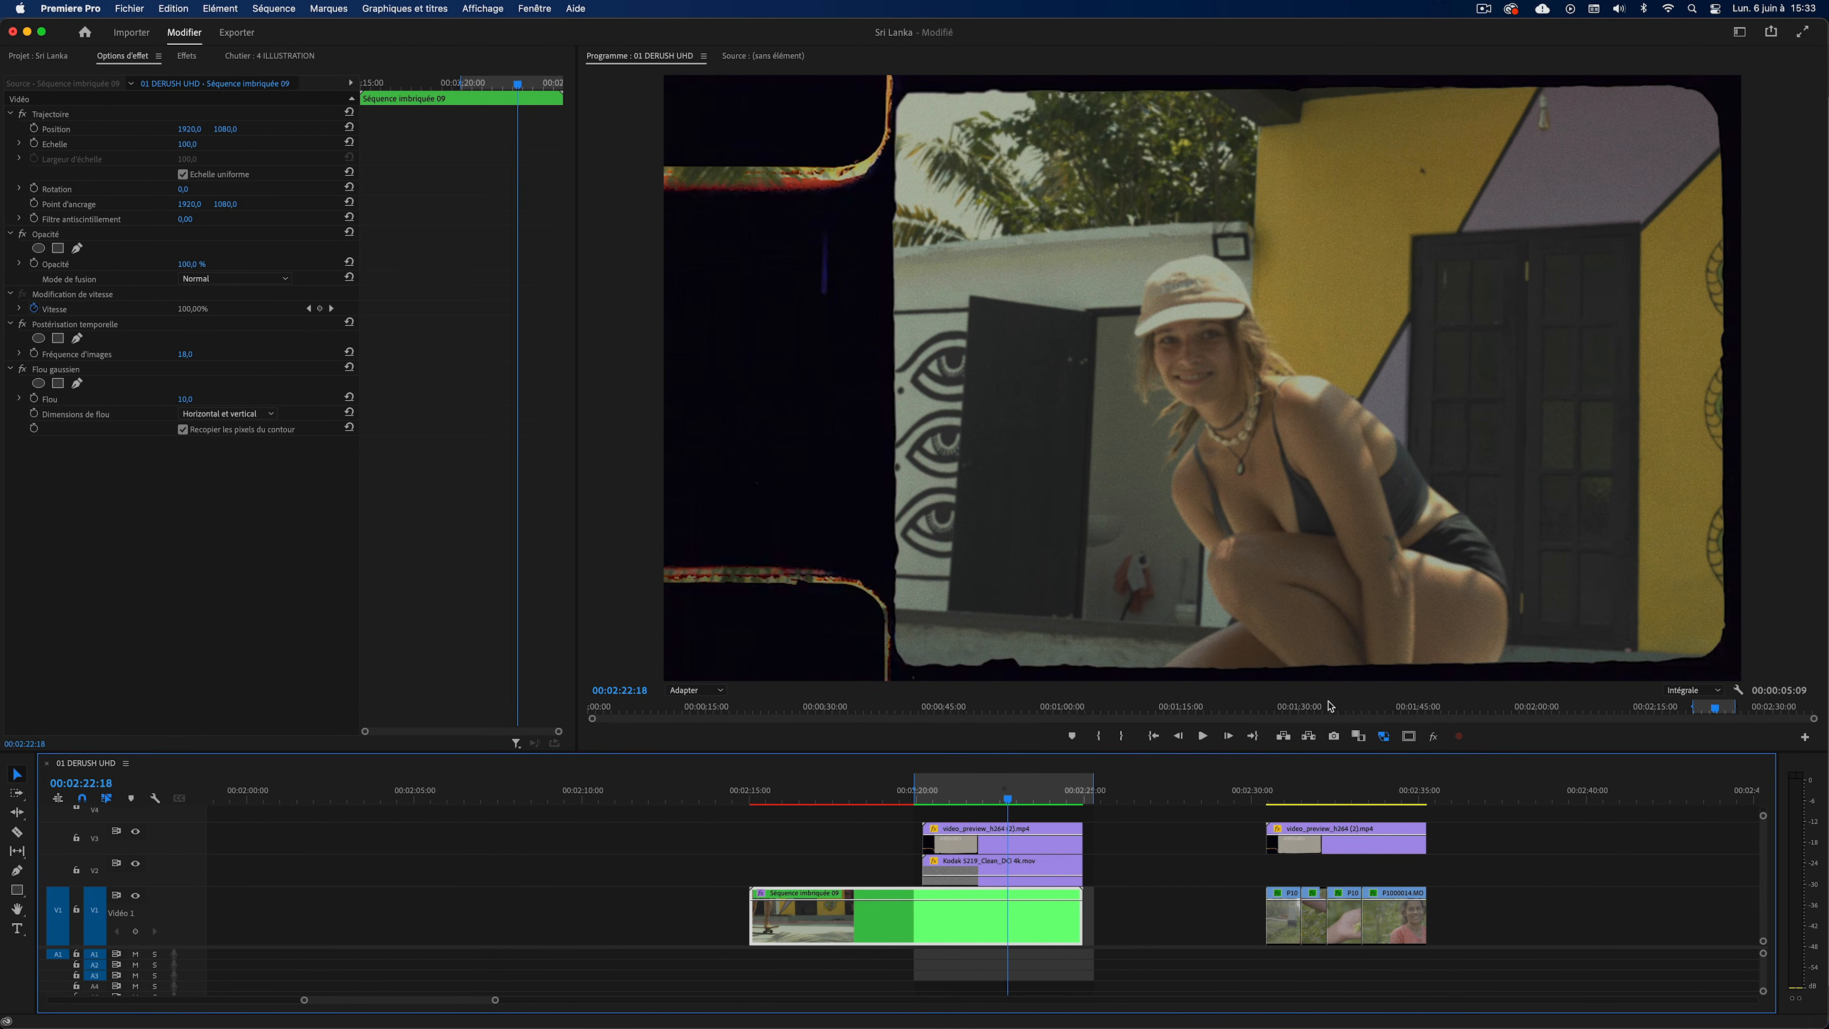
drag(1005, 797, 940, 797)
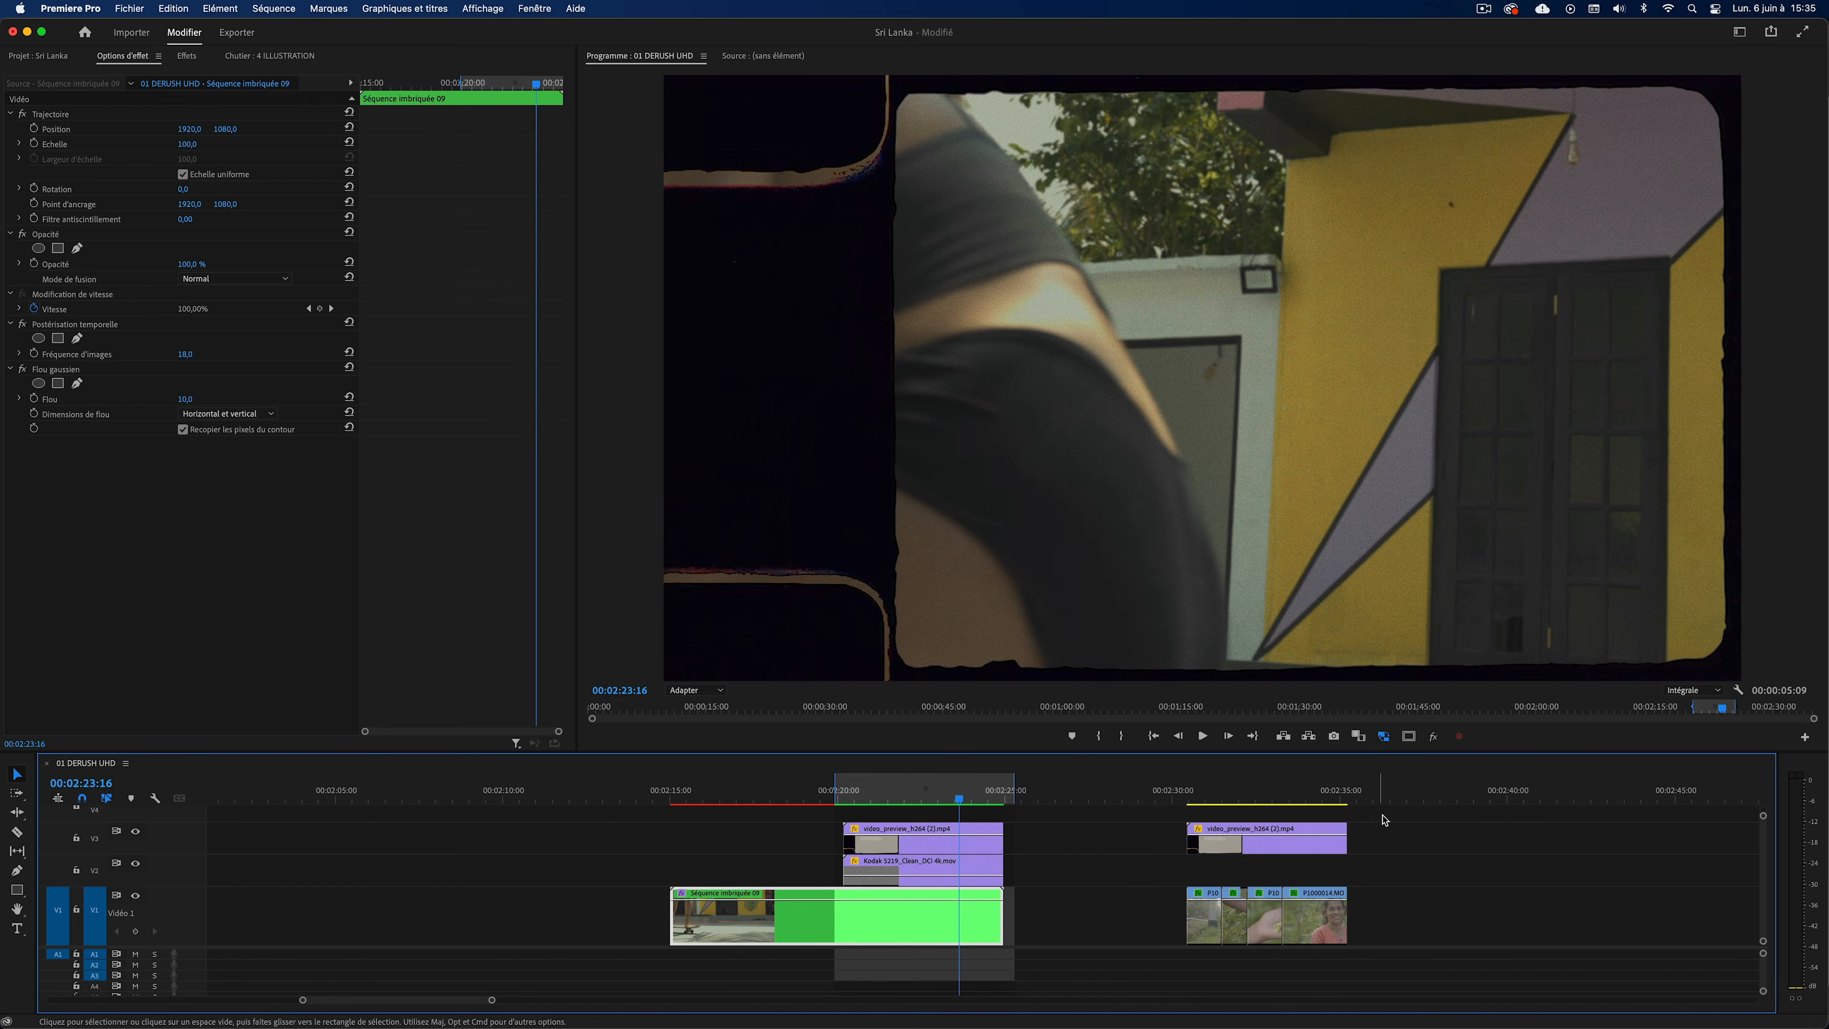
Move the garden clips and their frame directly after the nested skateboarding sequence and duplicate the Kodak 5219 grain onto V2 above them.
drag(1384, 820, 1210, 925)
drag(1193, 844, 1008, 845)
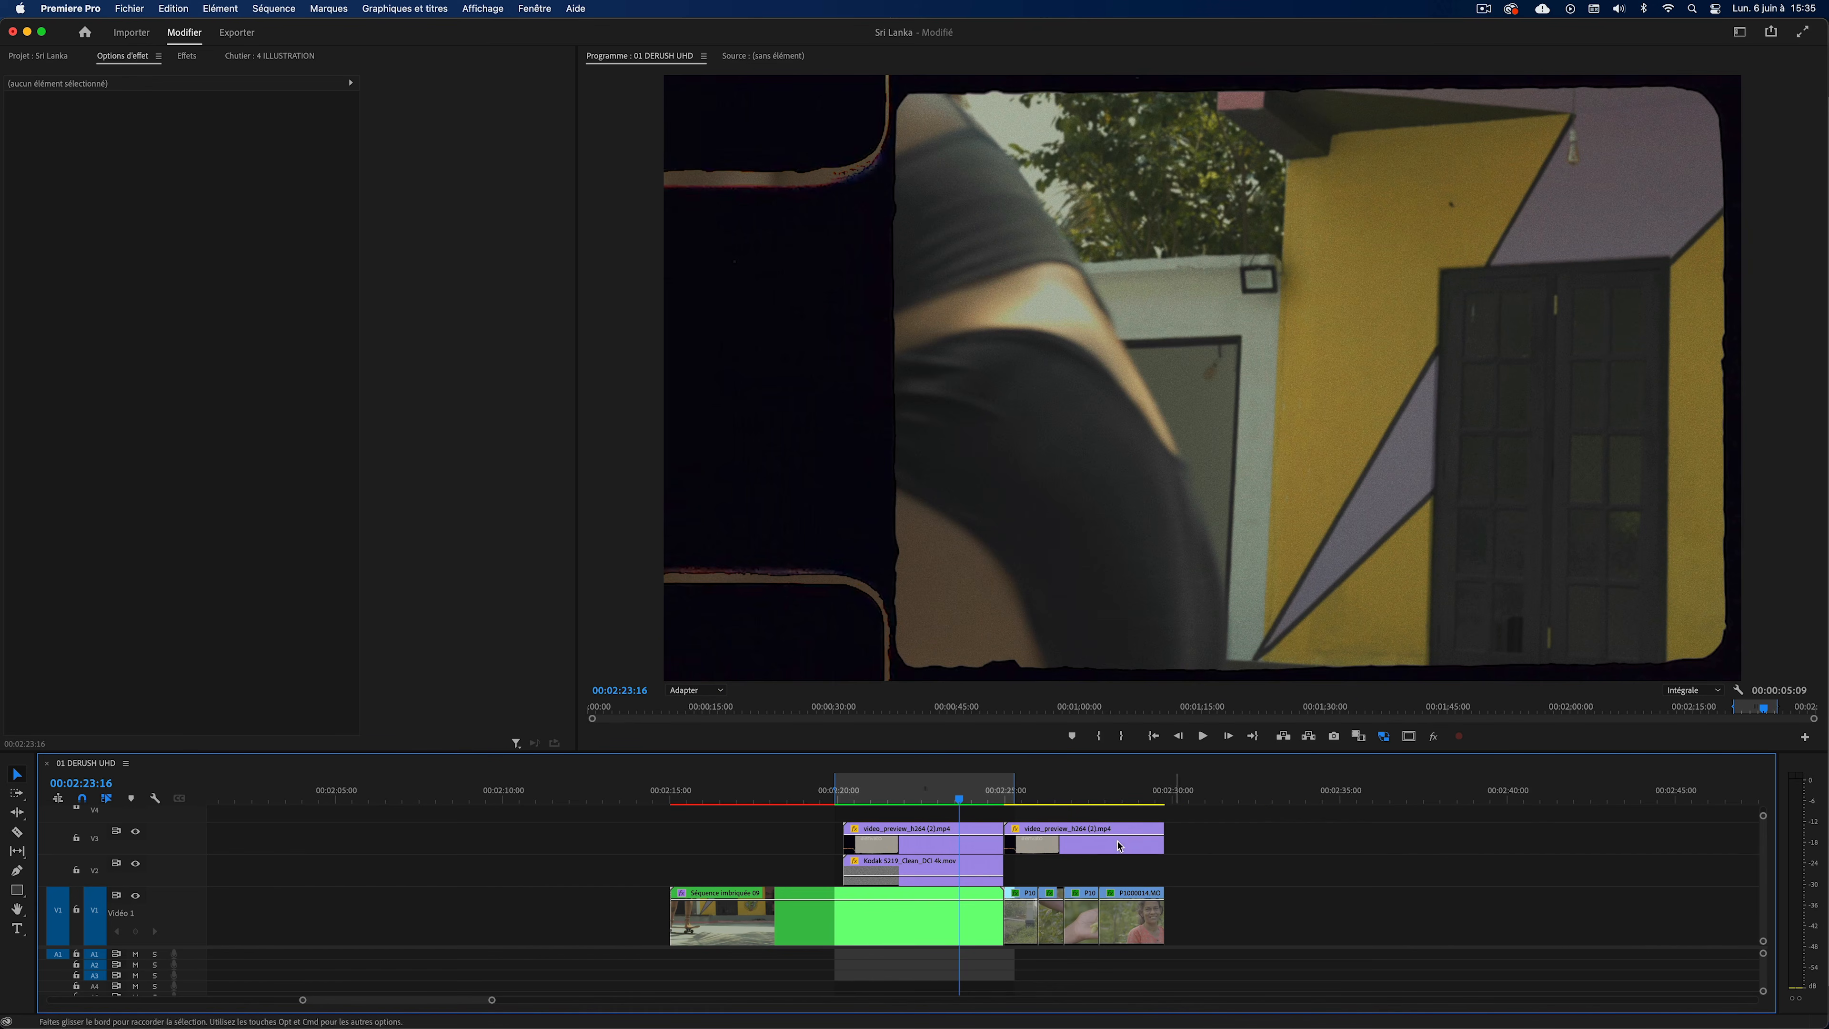
click(926, 866)
drag(925, 866, 1085, 866)
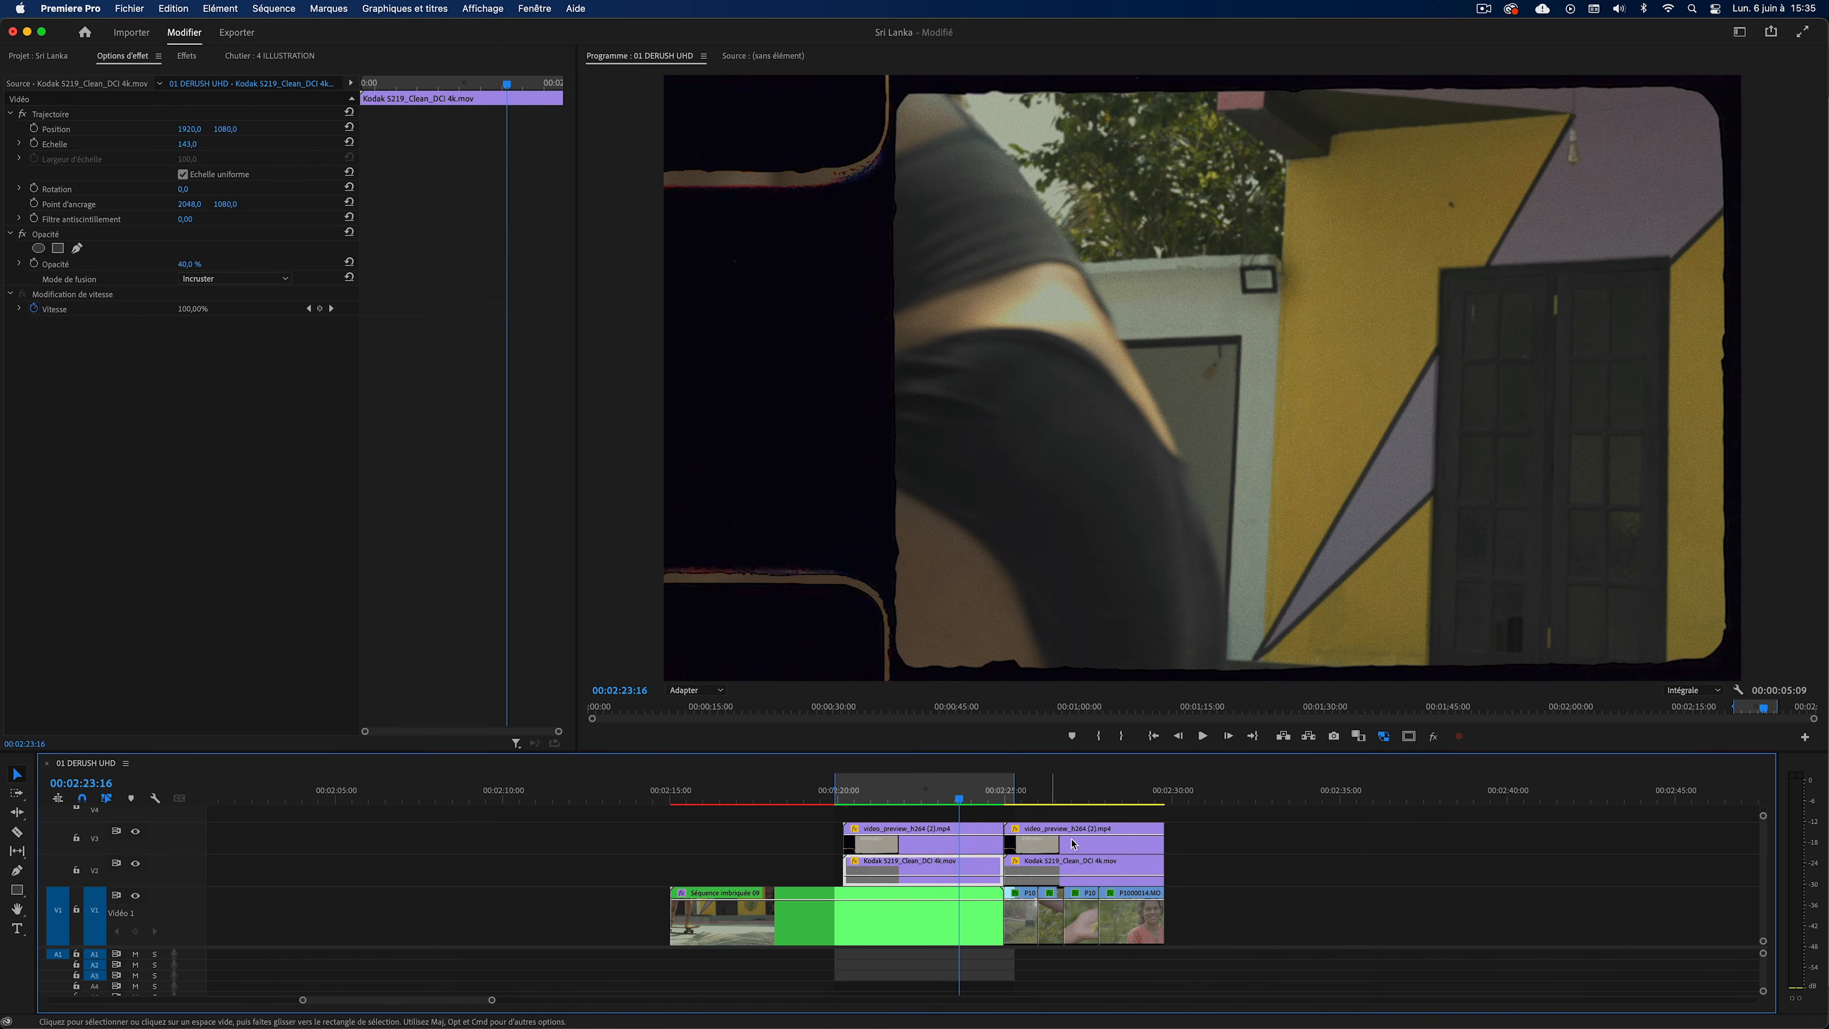
Open the nested skateboarding sequence and copy the Couleur Lumetri effect from P1000043.MOV.
double_click(921, 934)
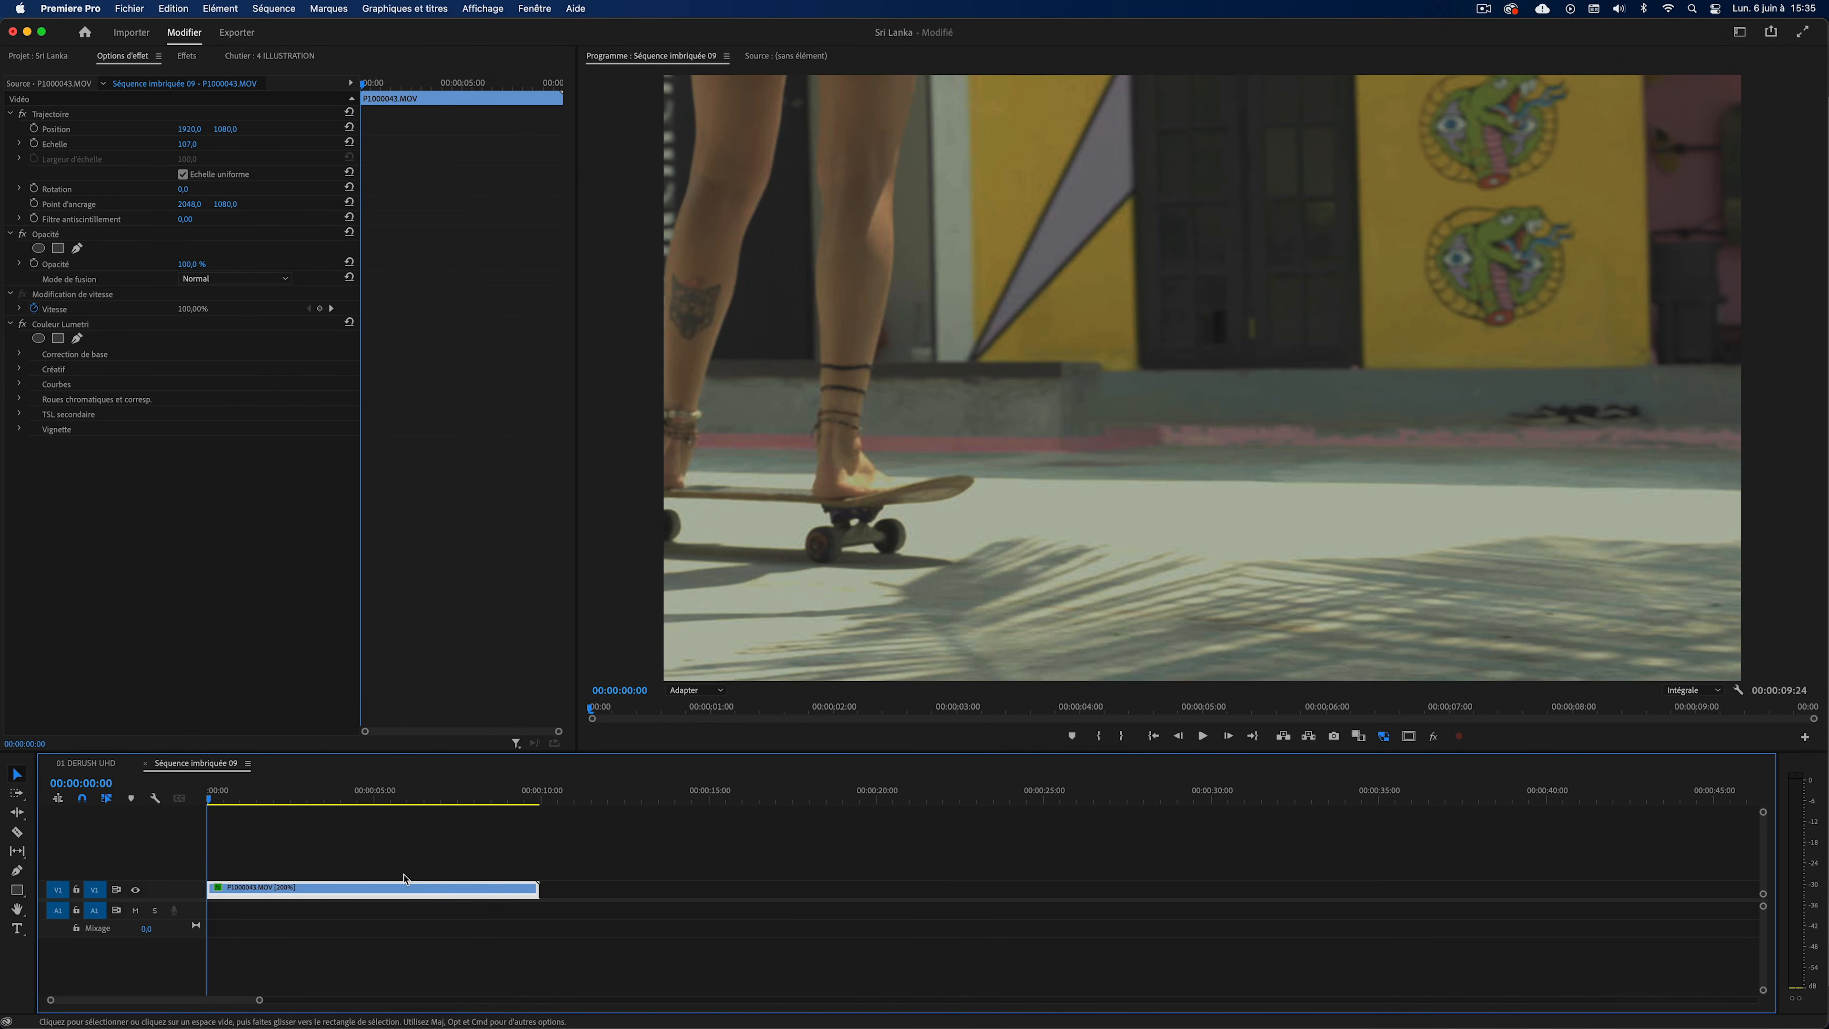
click(61, 327)
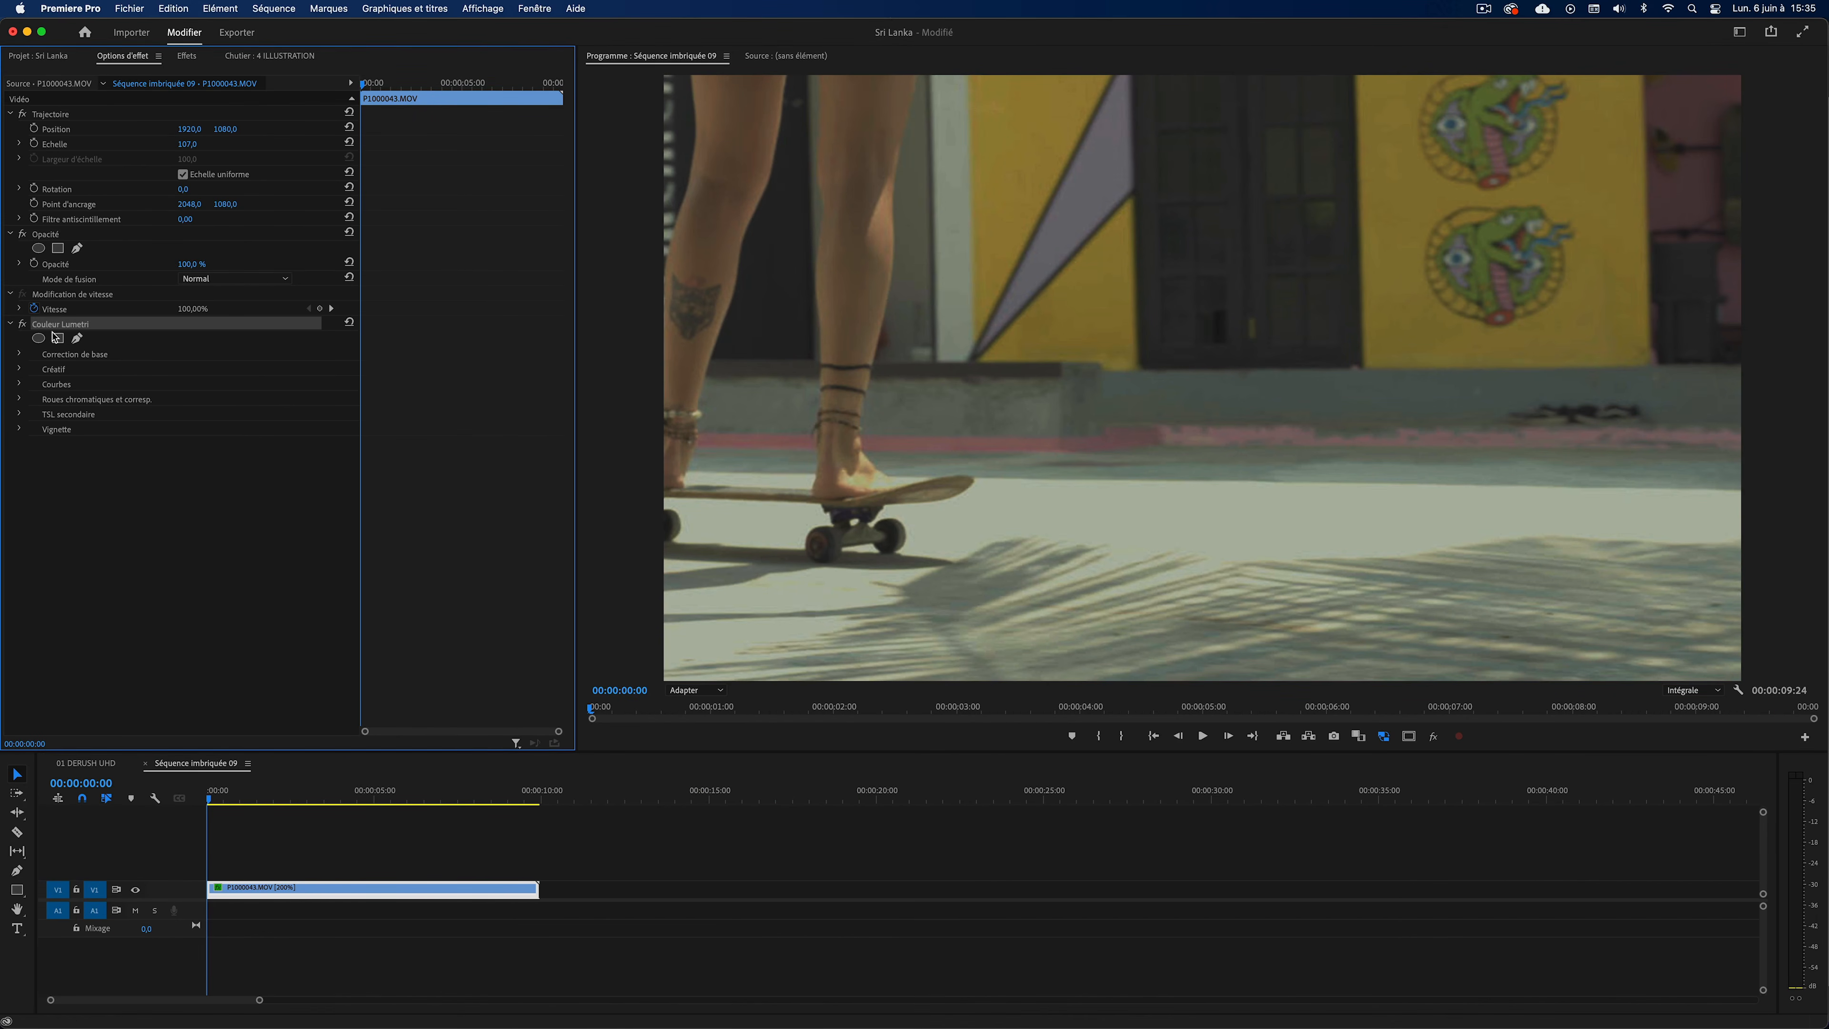
key(super+c)
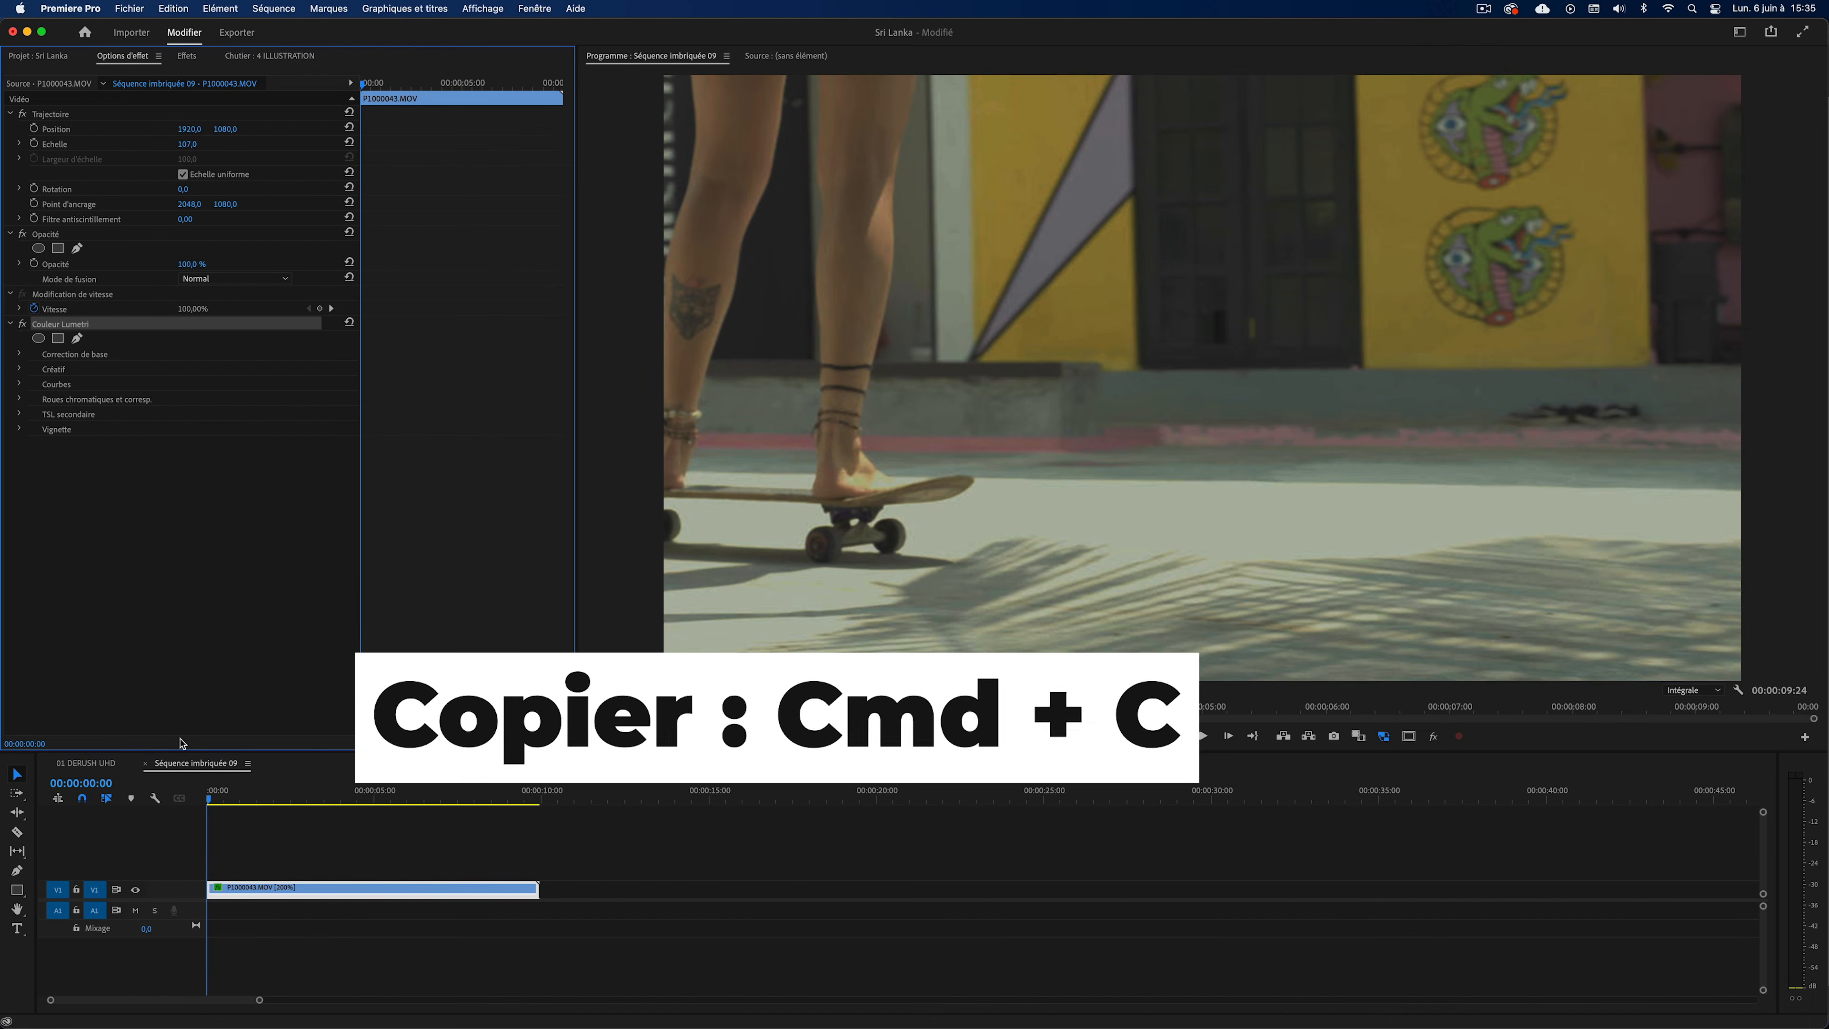
Paste the copied Couleur Lumetri effect onto P1000010.MOV in the 01 DERUSH UHD sequence and switch to the colour workspace.
click(146, 764)
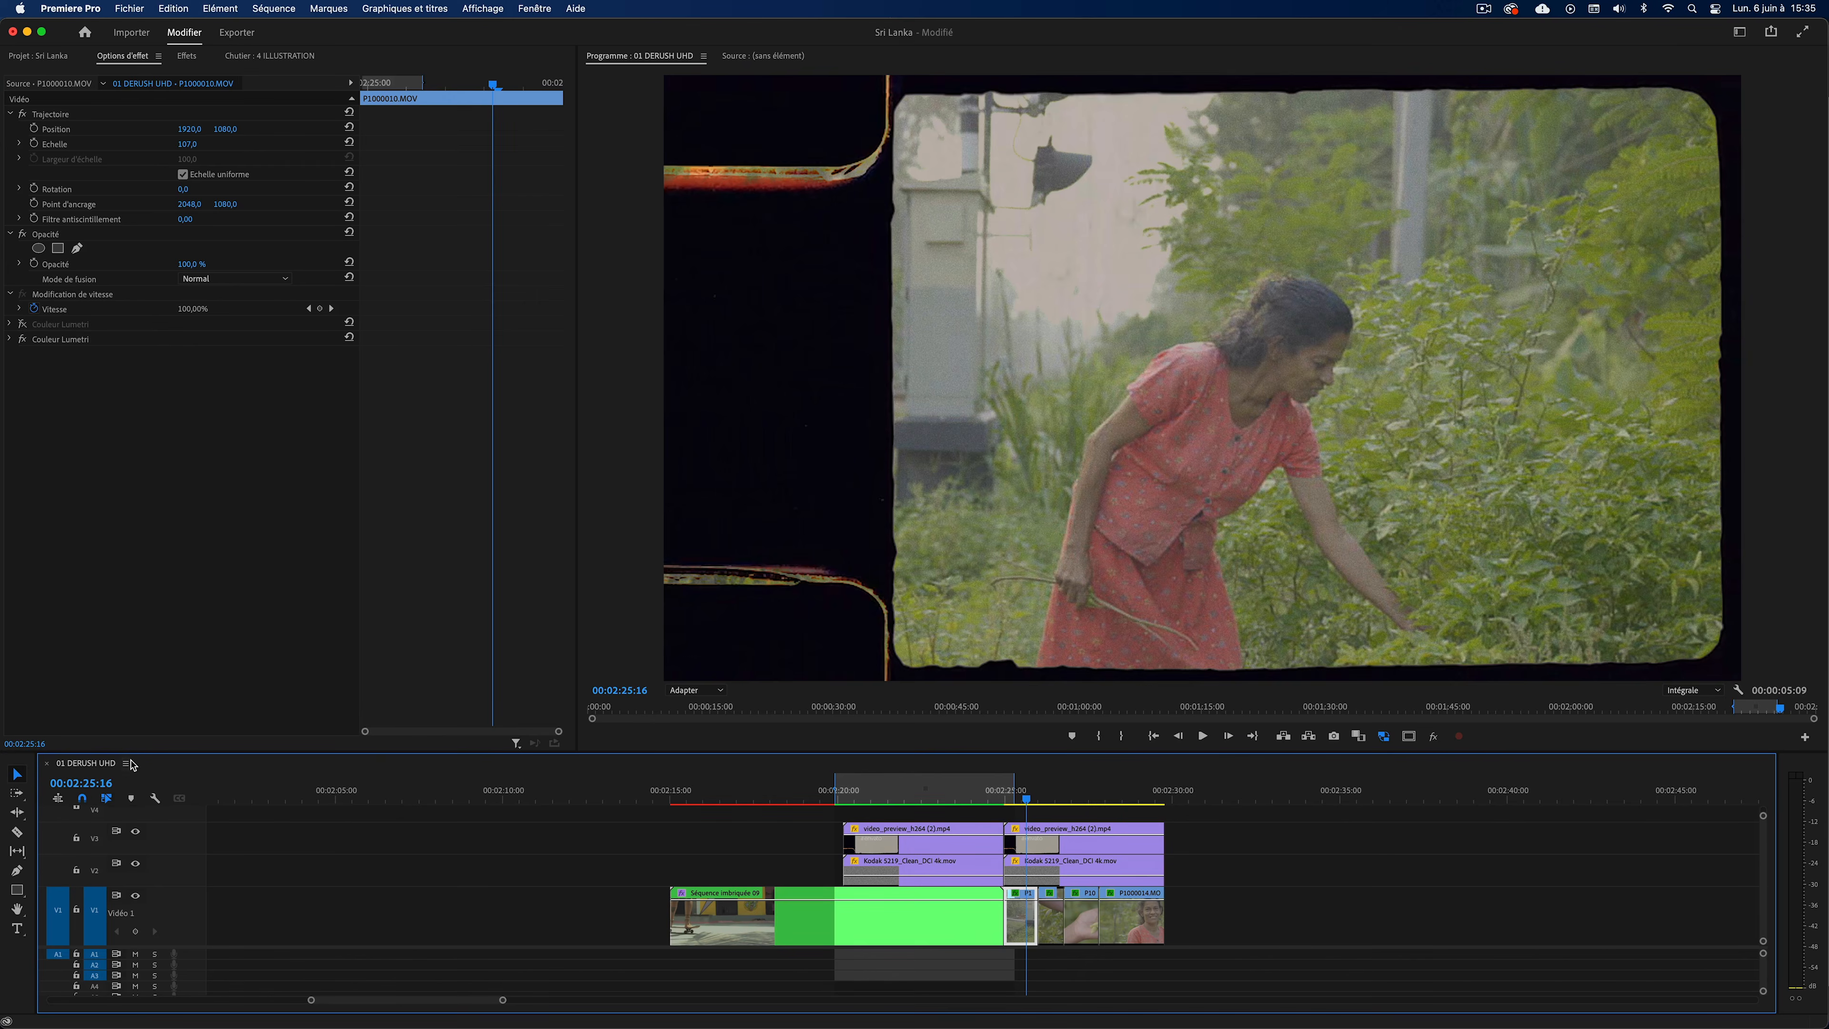
key(super+v)
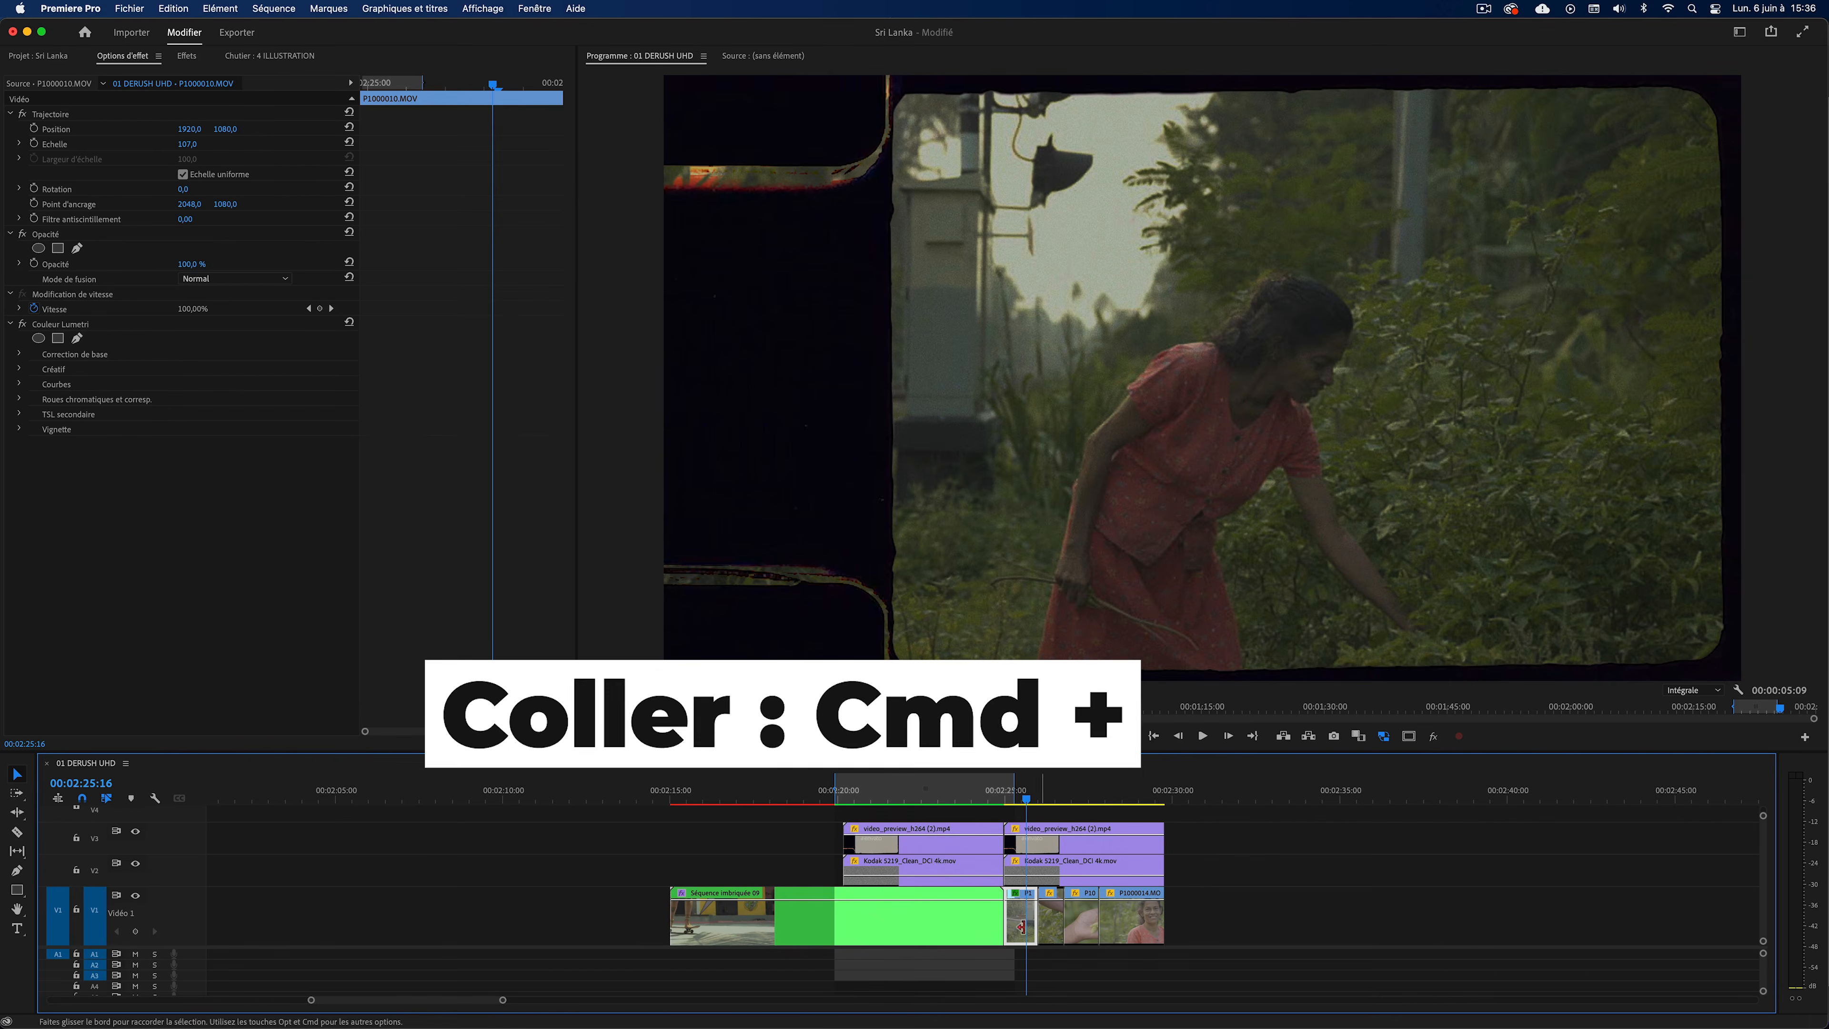
click(1740, 32)
click(1616, 81)
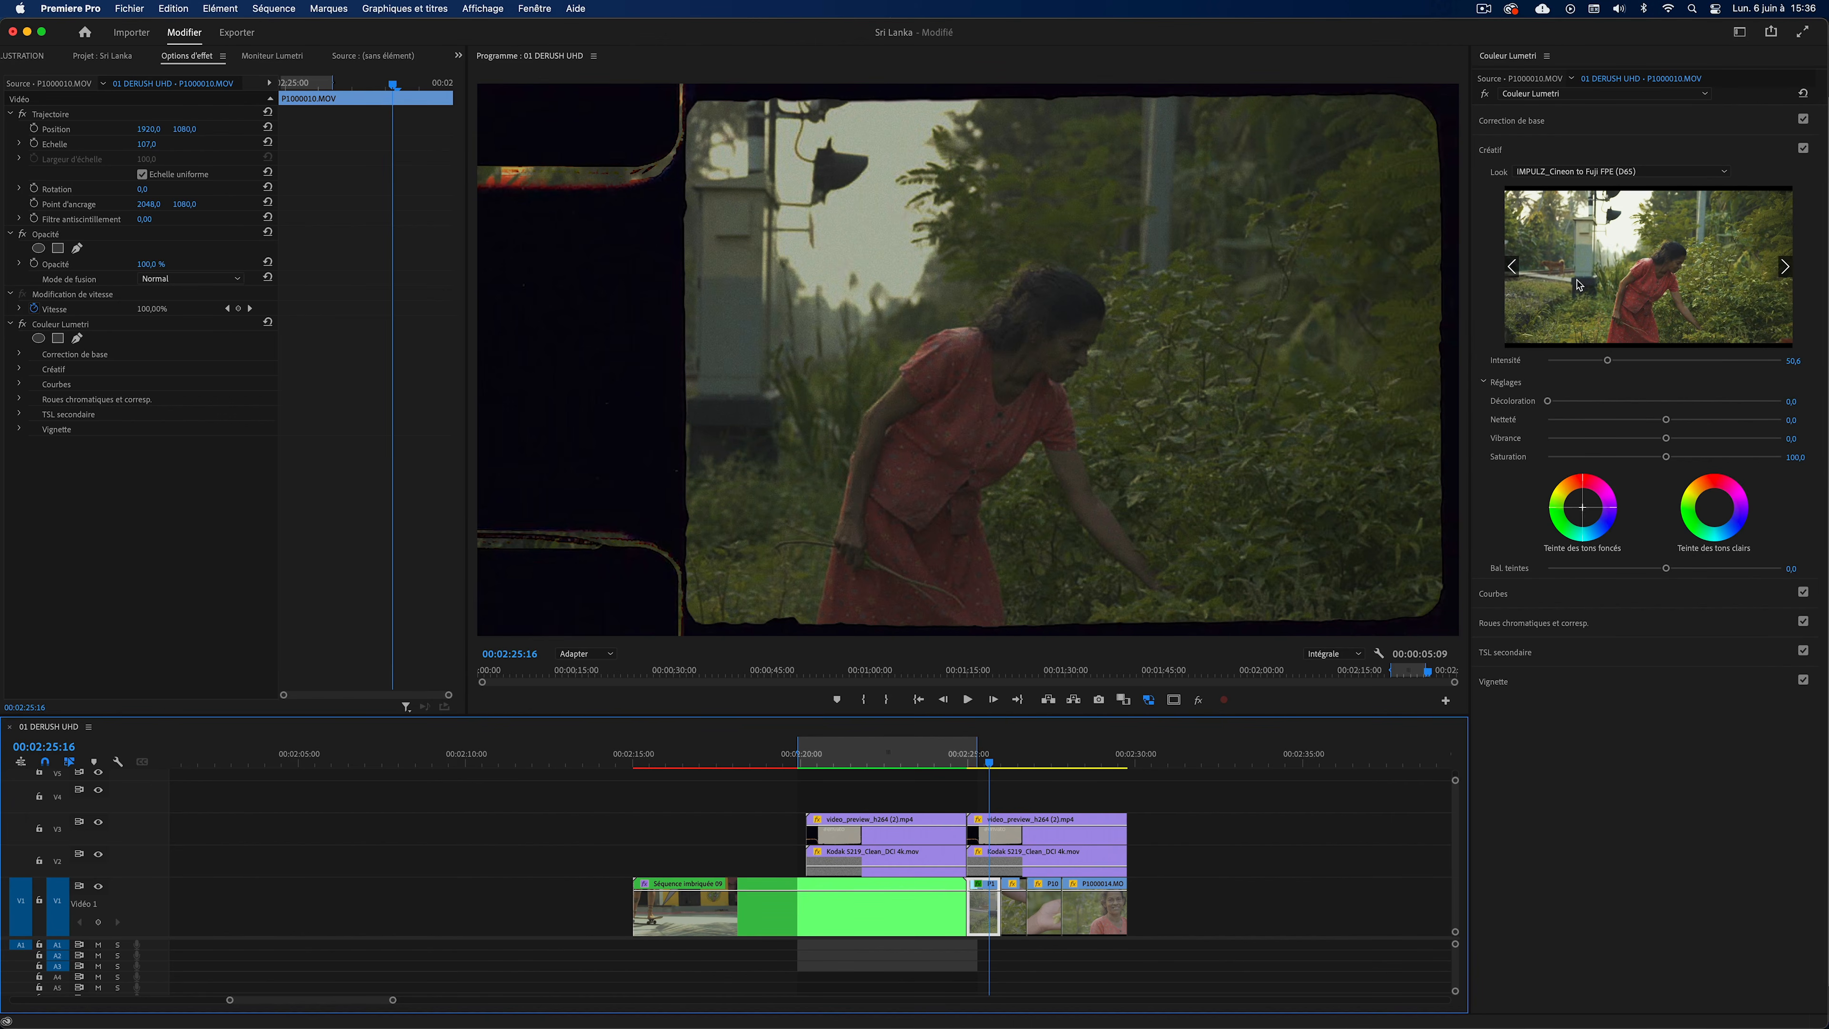
In P1000010.MOV's basic correction, set exposure to -0.3, contrast to -27.4, highlights to 17.1 and shadows to about -28.7.
click(1521, 122)
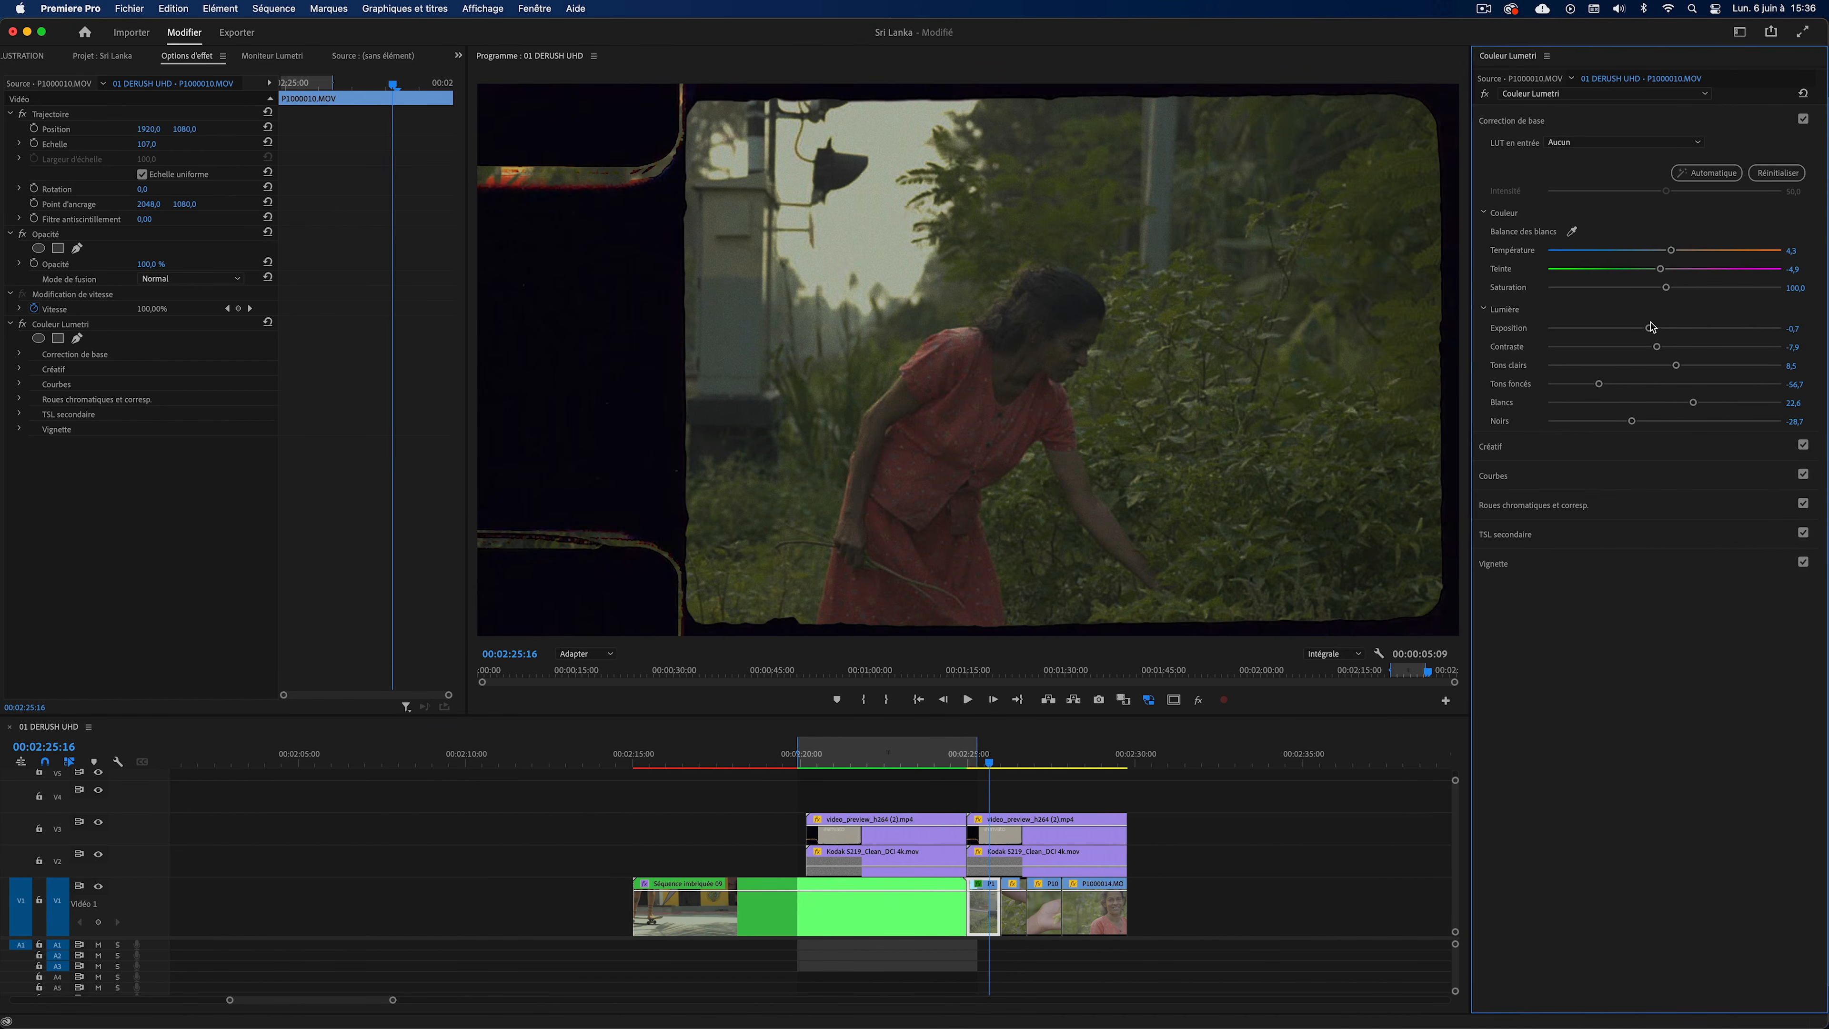
drag(1650, 329, 1655, 331)
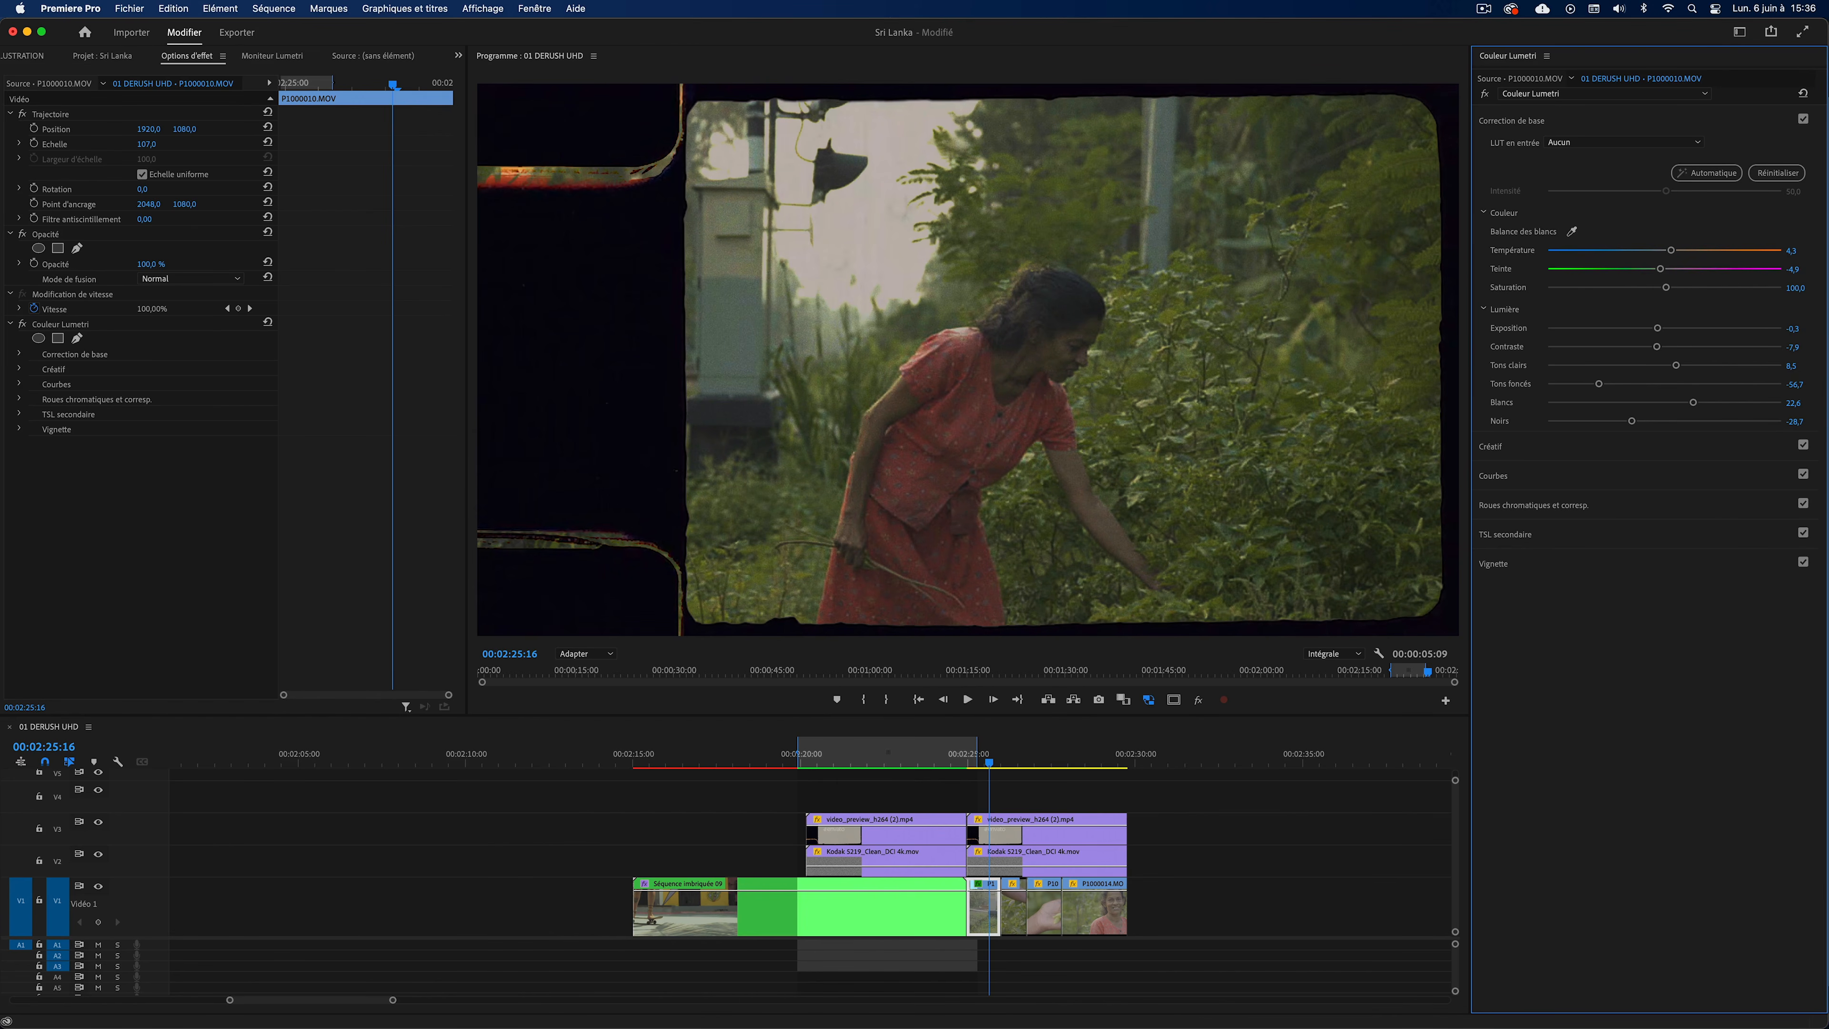
drag(1691, 374, 1696, 374)
drag(1599, 384, 1632, 387)
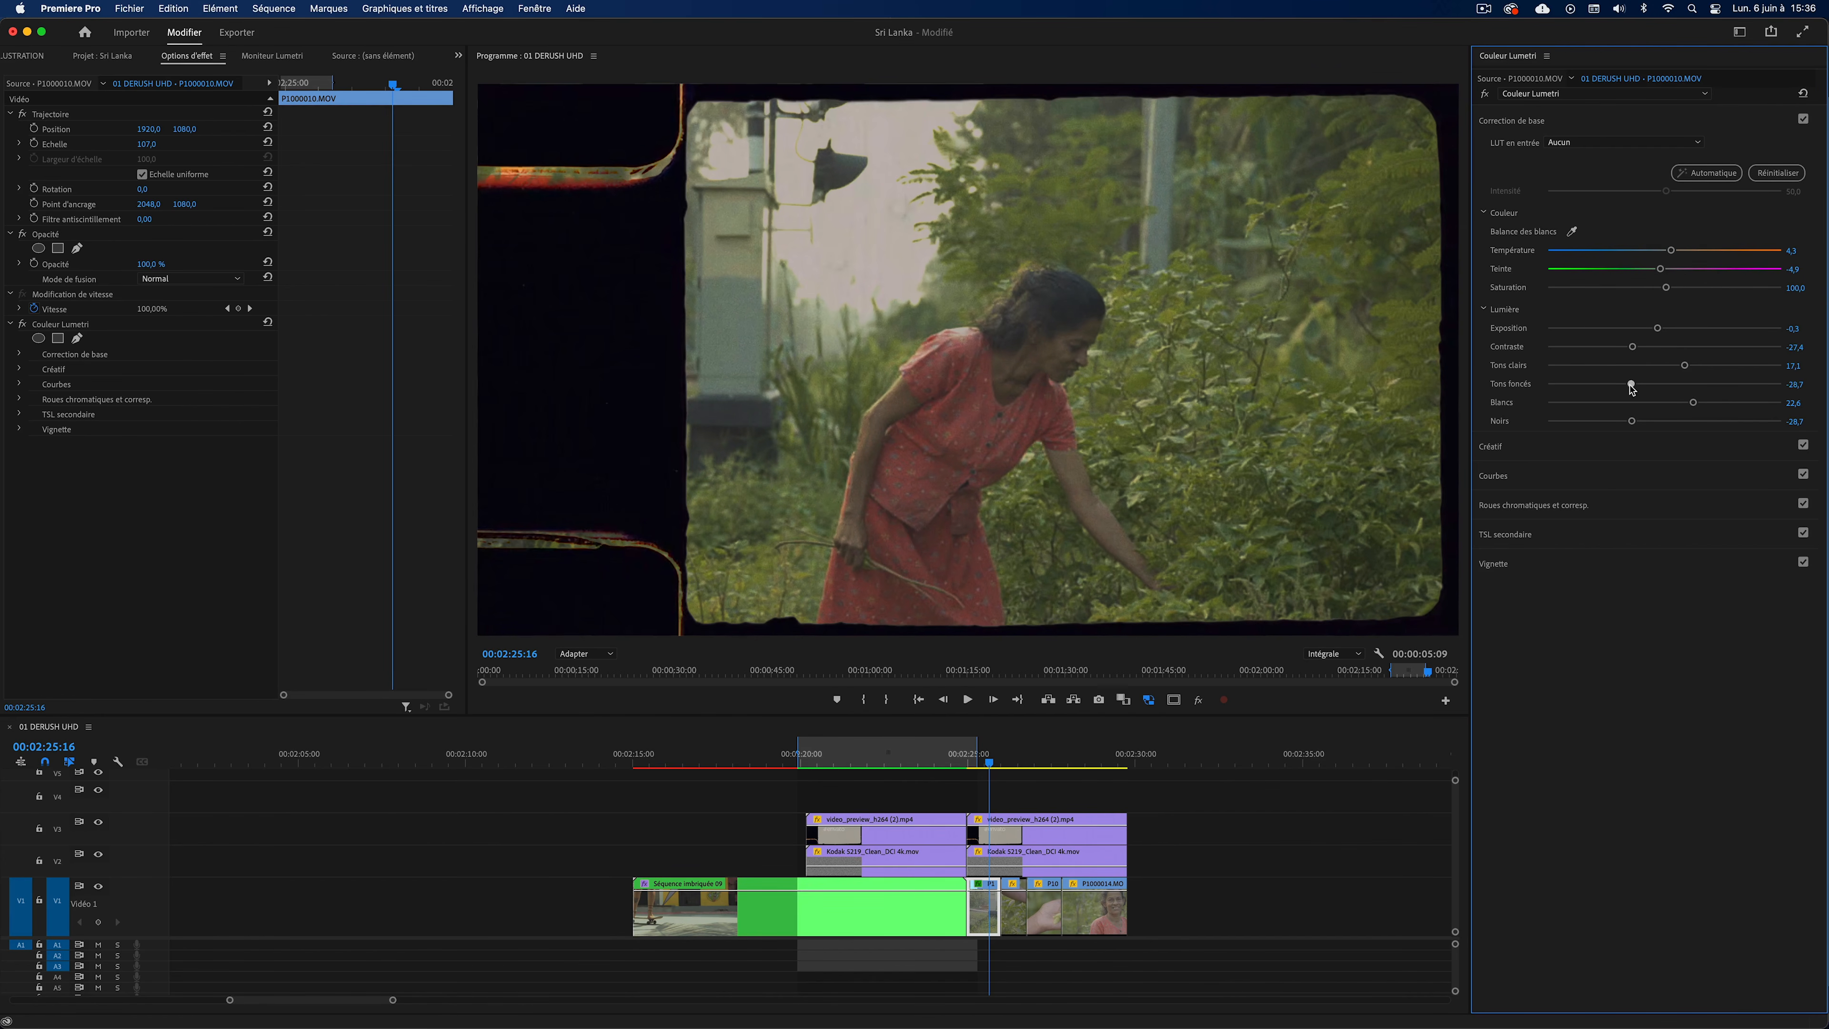
Refine P1000010.MOV's basic correction with whites at 31.7, blacks at -86.0, temperature at 12.8 and exposure at -0.2.
drag(1750, 411, 1563, 421)
drag(1671, 252, 1675, 251)
key(Left)
key(Left)
key(Left)
key(Left)
key(Left)
key(Left)
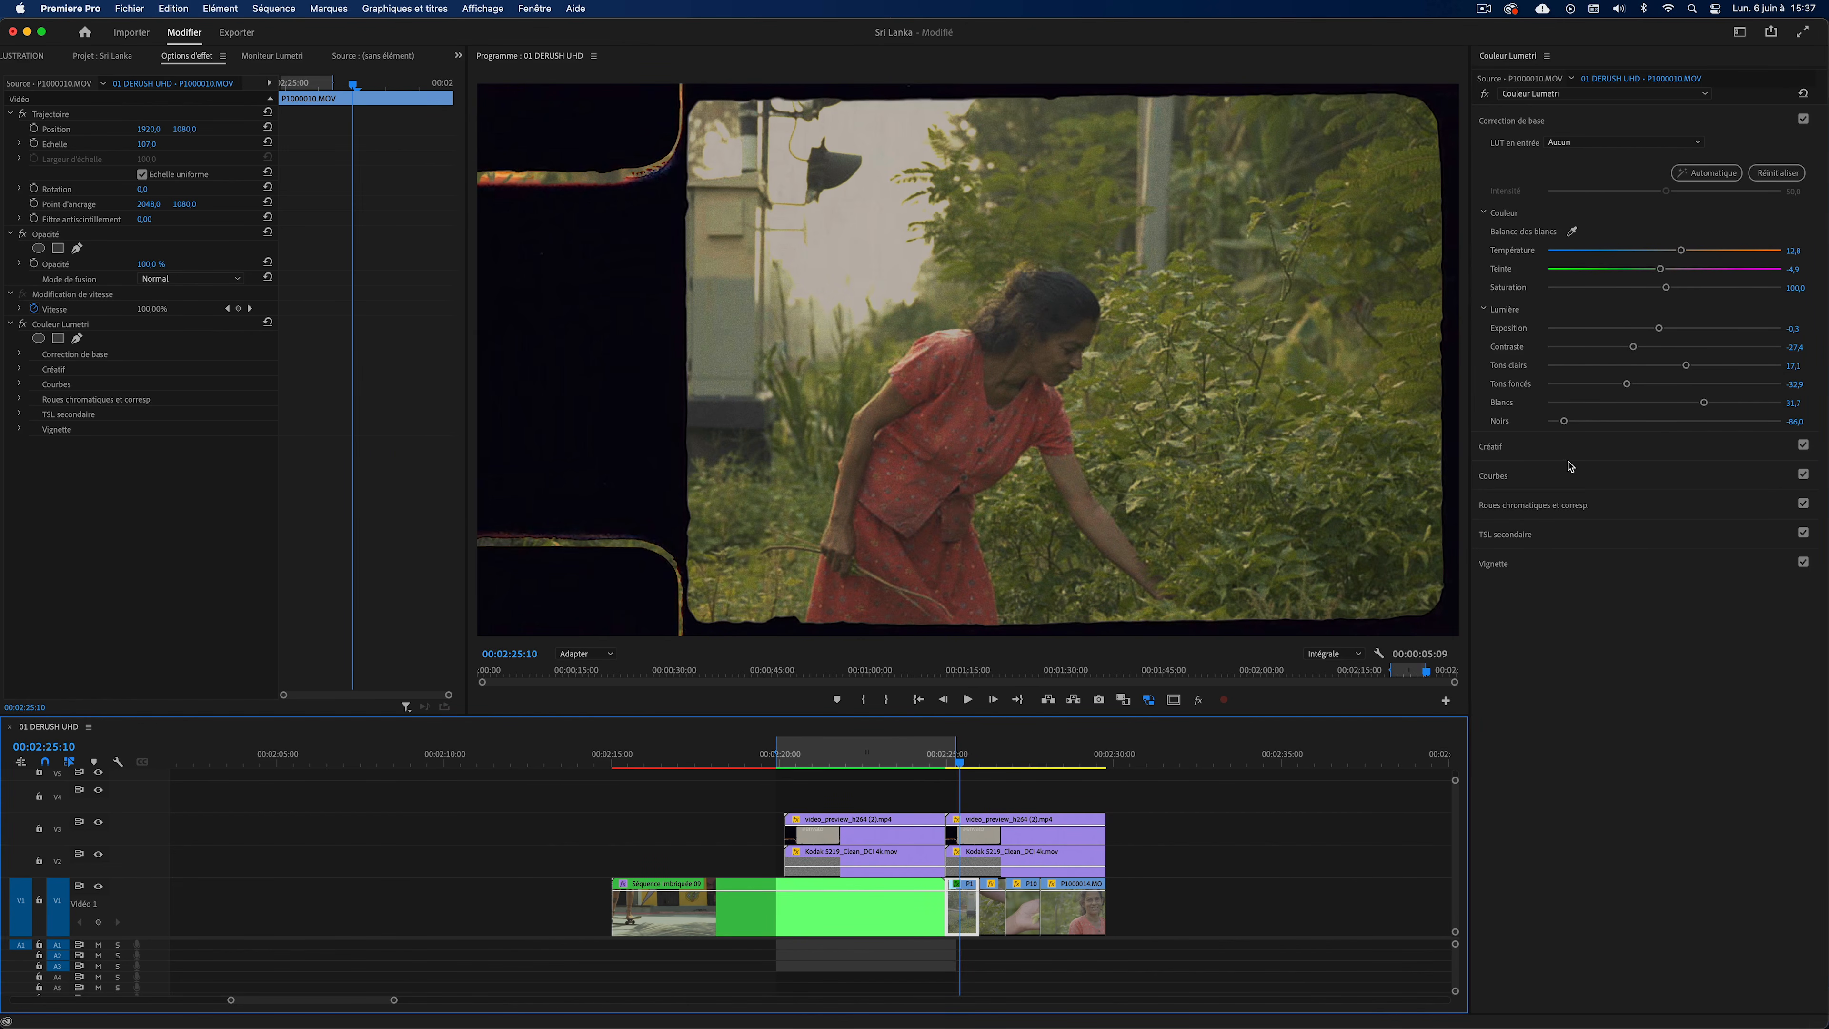
drag(1660, 330, 1660, 331)
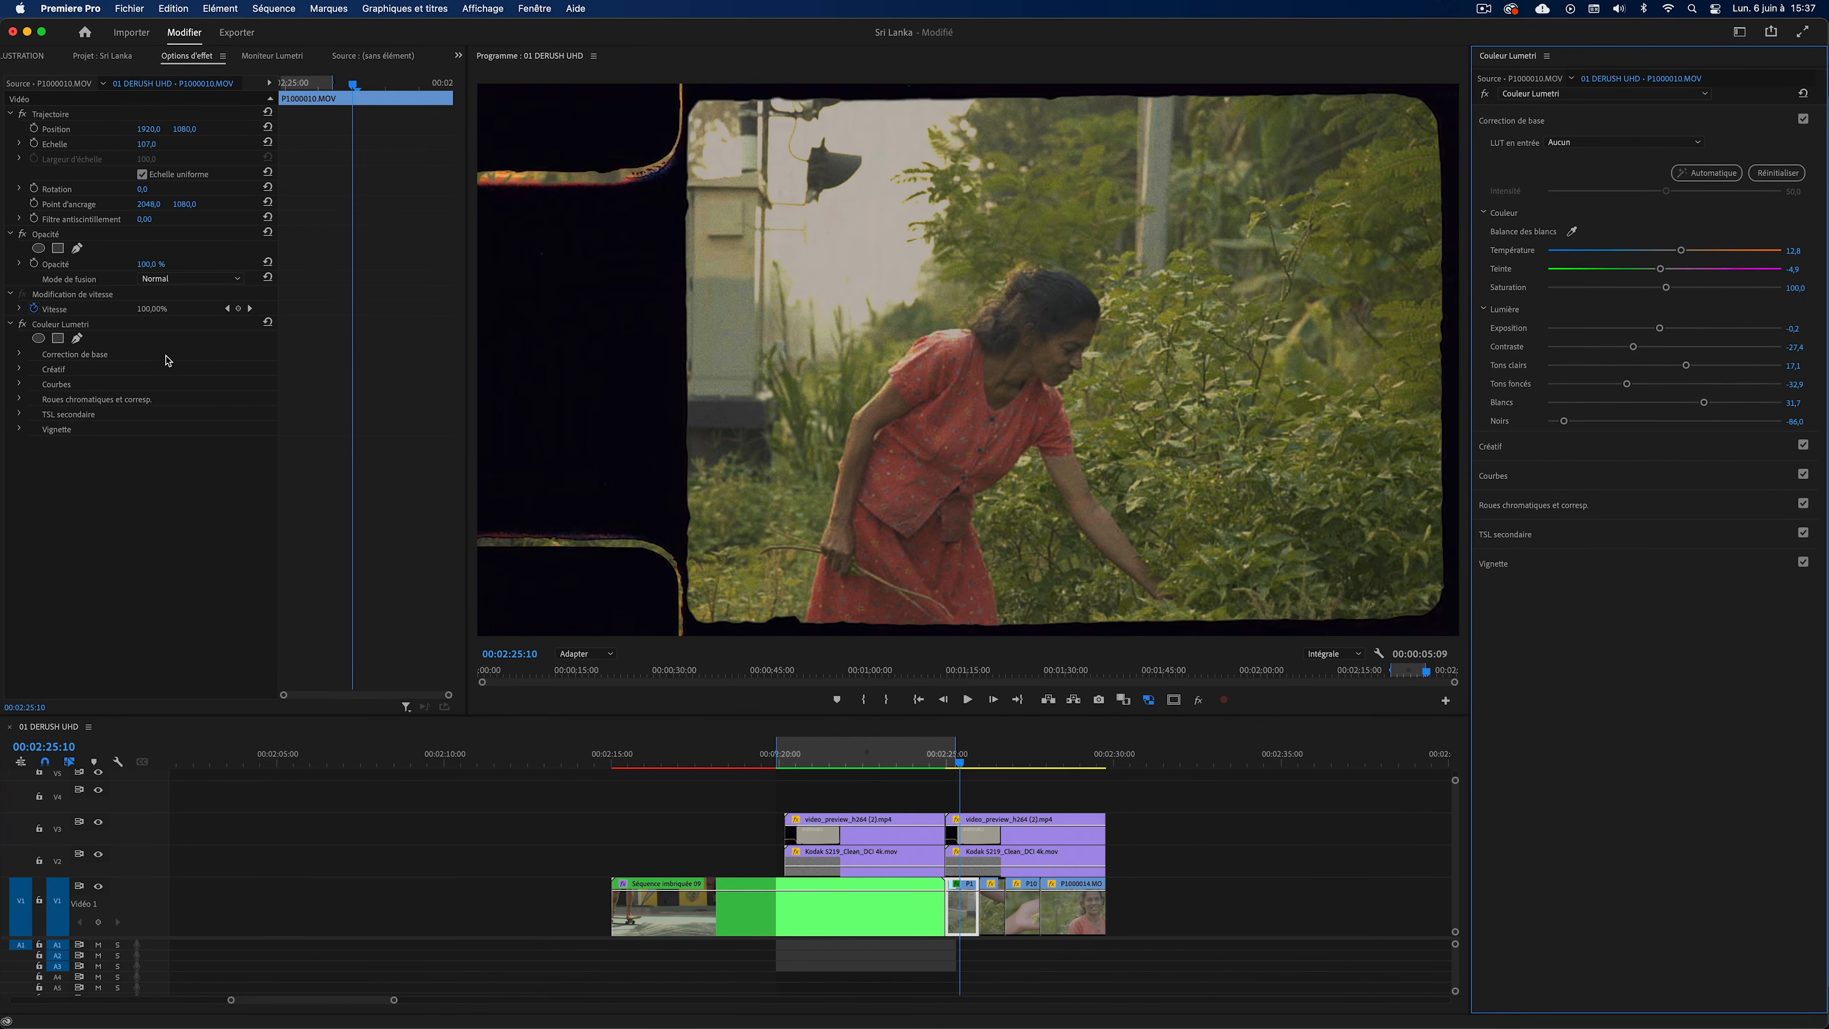
Copy the corrected Couleur Lumetri effect onto the remaining garden clips and set P1000012.MOV's exposure to 0.3.
click(75, 326)
drag(1123, 909, 1001, 915)
mouse_move(992, 760)
mouse_down()
mouse_move(1073, 760)
mouse_move(995, 762)
mouse_up()
click(998, 919)
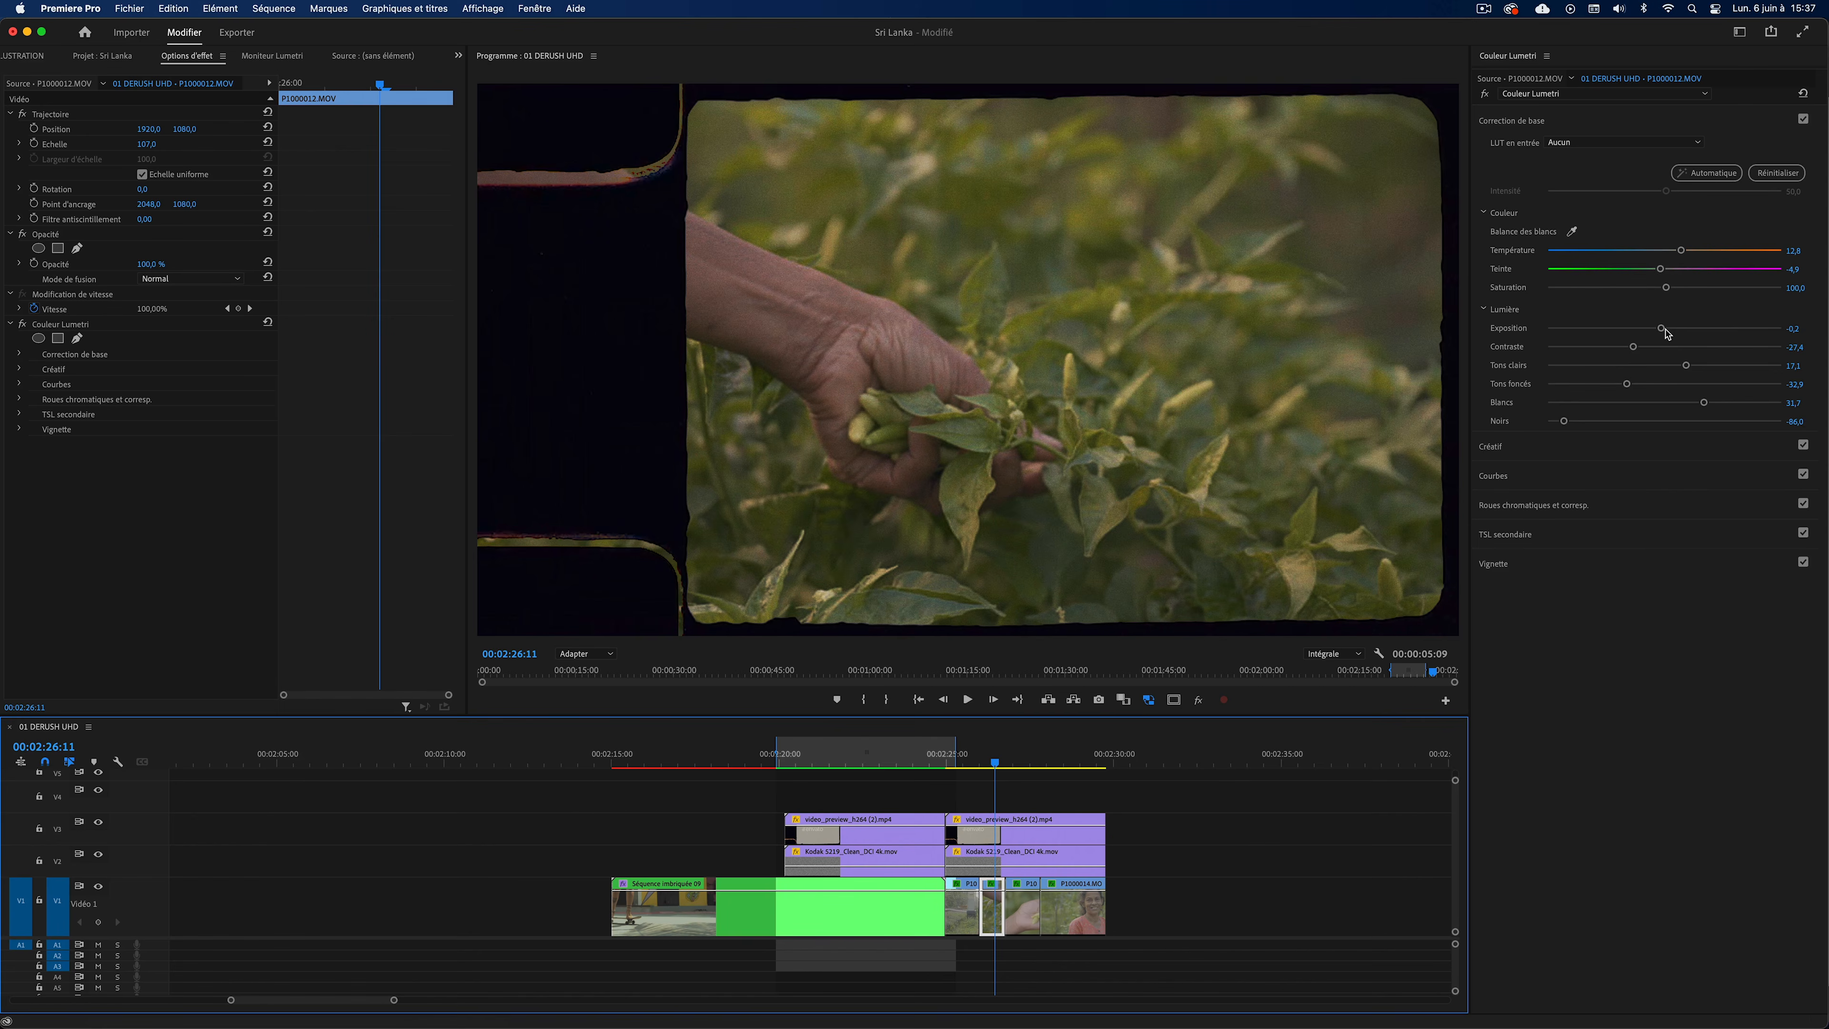
drag(1665, 327, 1671, 328)
Reframe the garden clips horizontally within the film frame, with Position X at 2504 for P1000012.MOV and 2098 for P1000014.MOV.
drag(1016, 758, 964, 762)
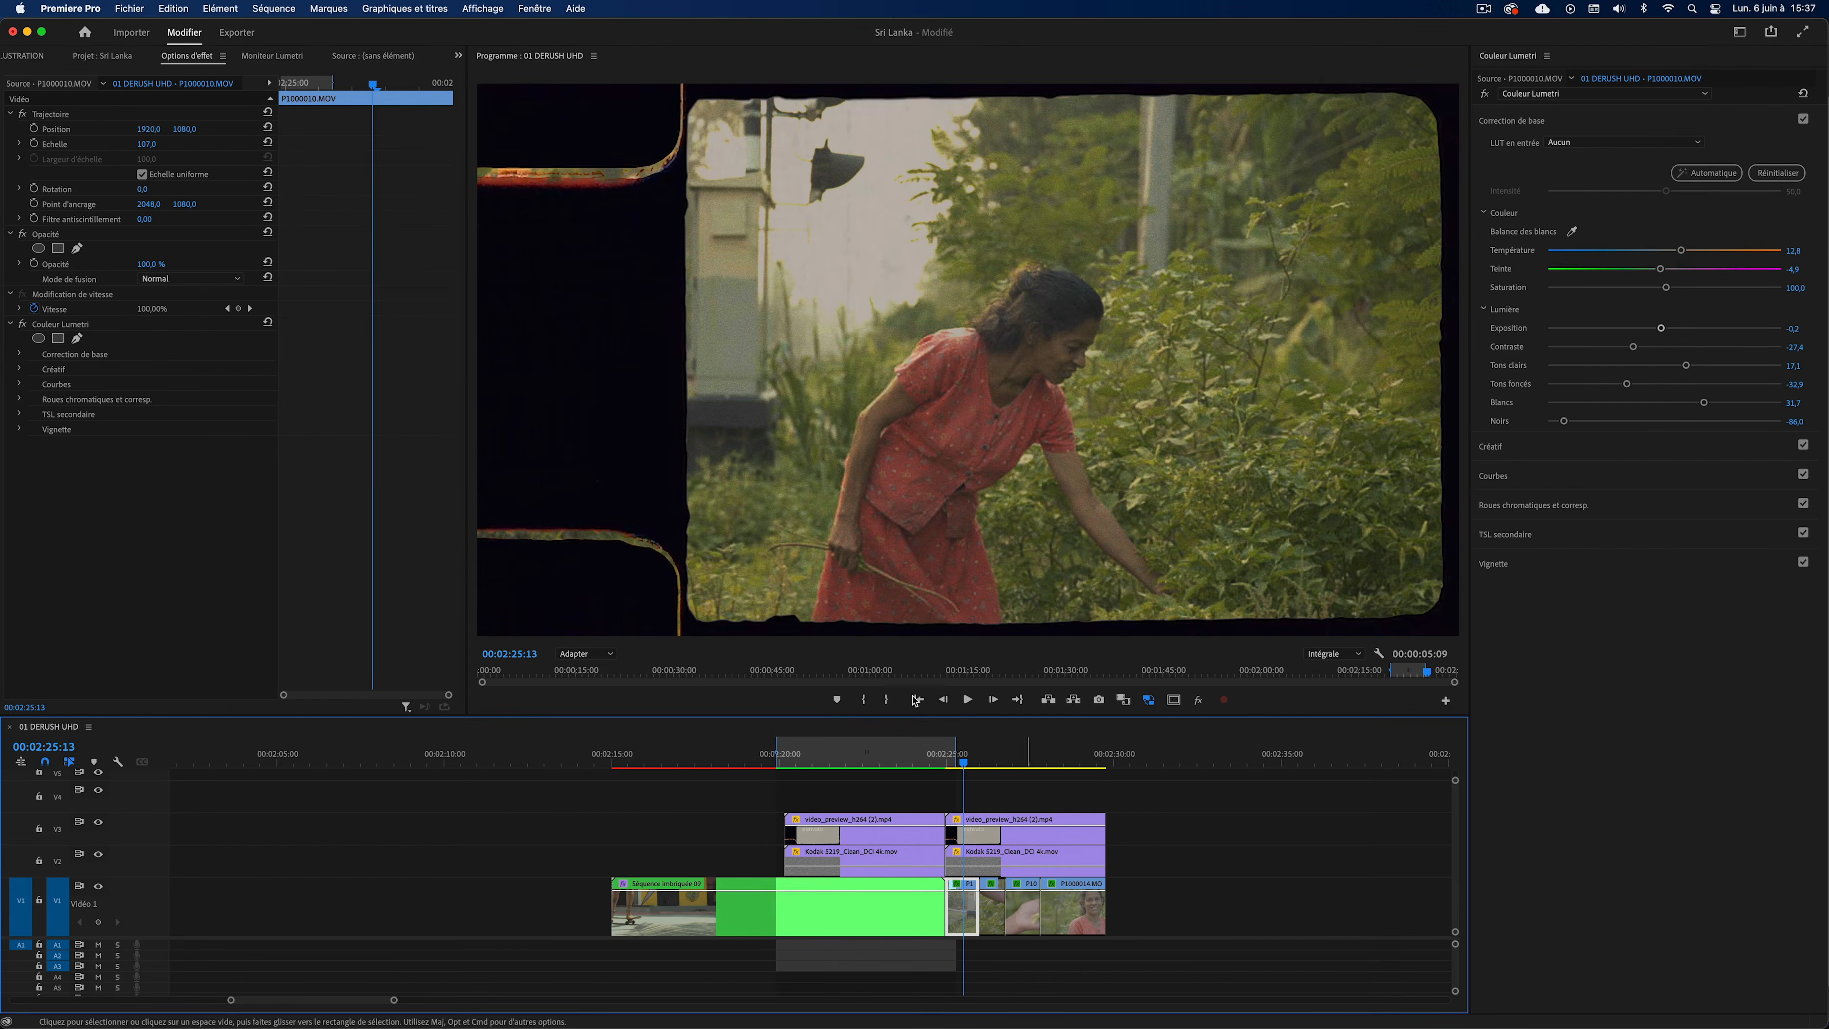
drag(149, 132, 979, 917)
click(989, 764)
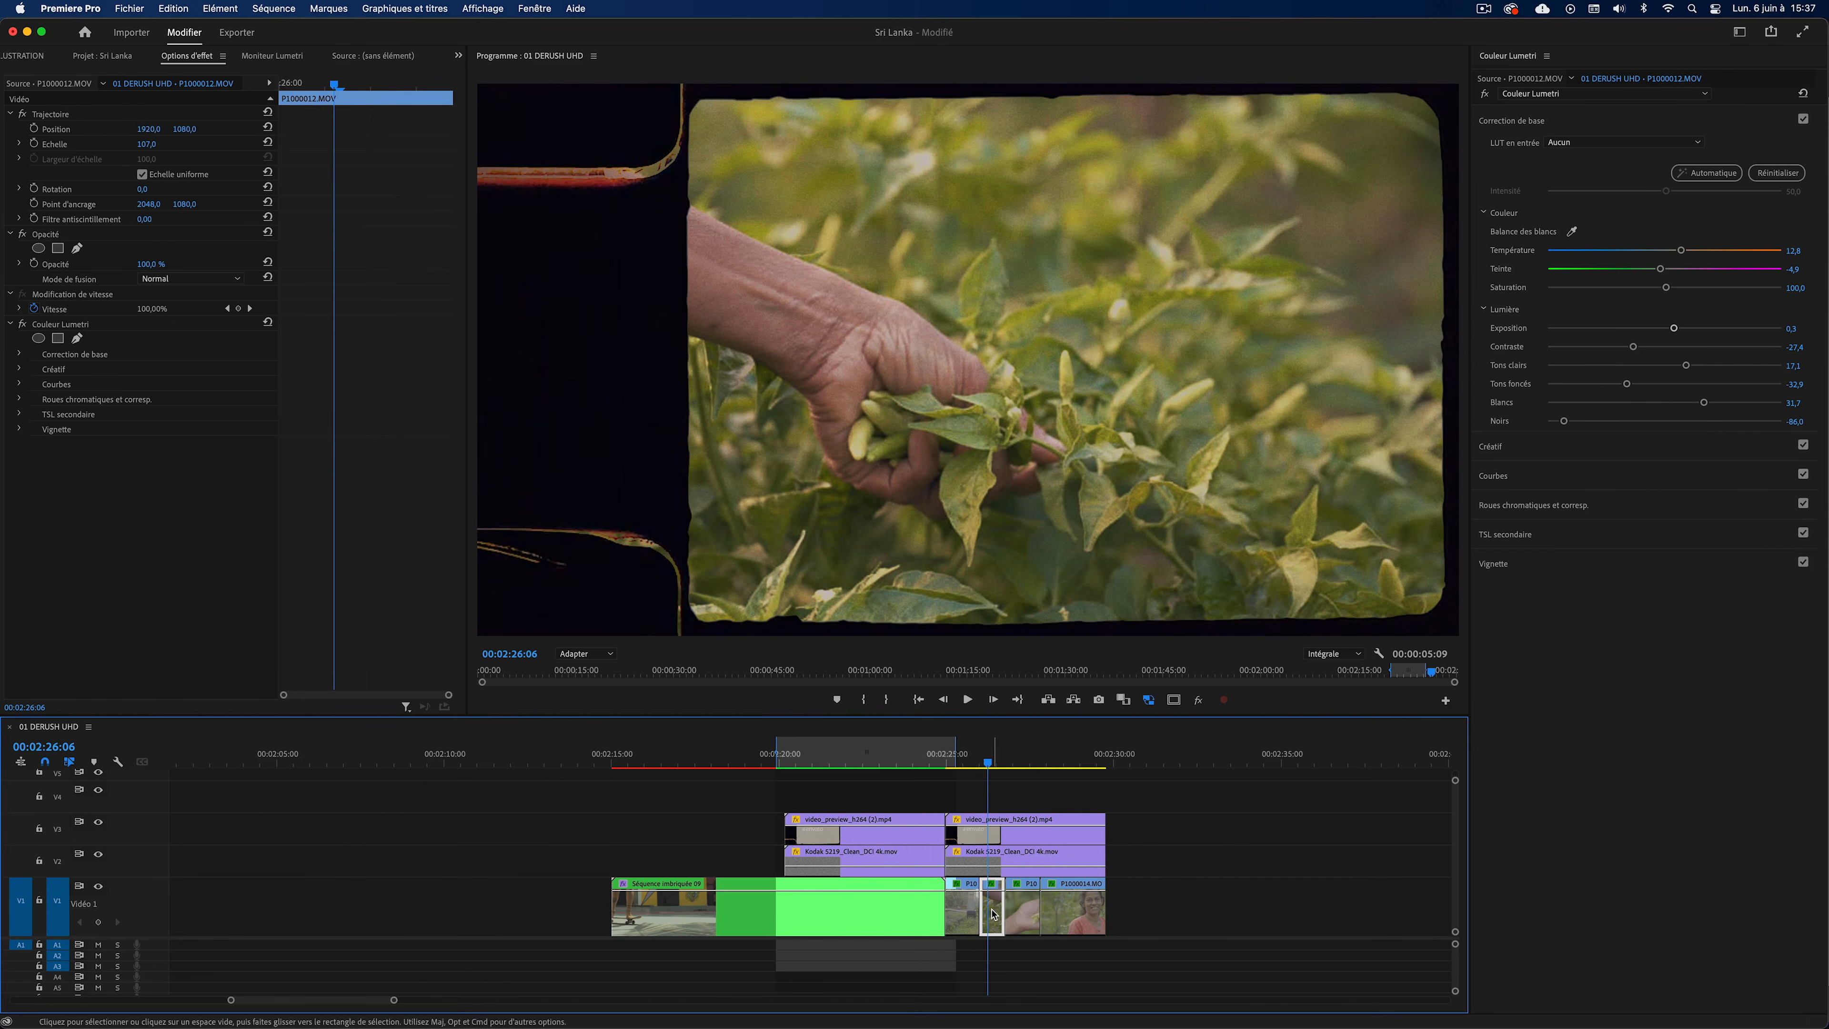
drag(147, 131, 161, 138)
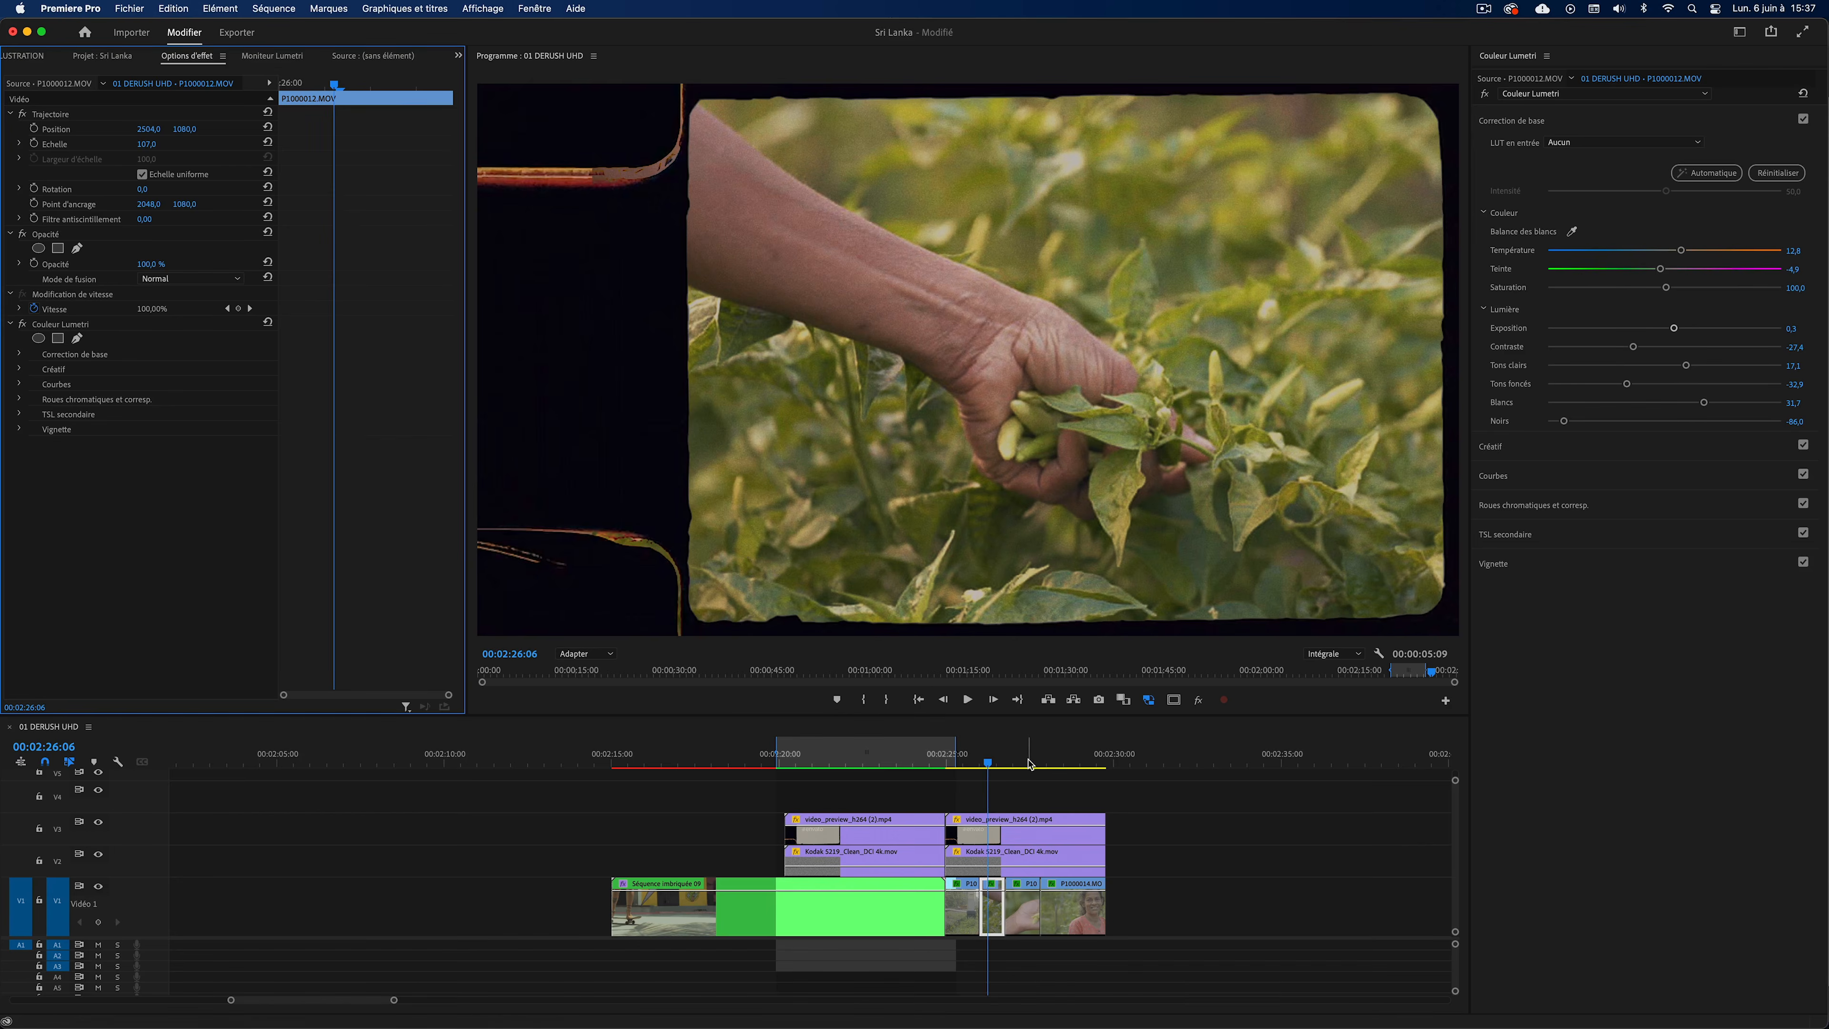
key(Down)
drag(147, 130, 161, 136)
key(Down)
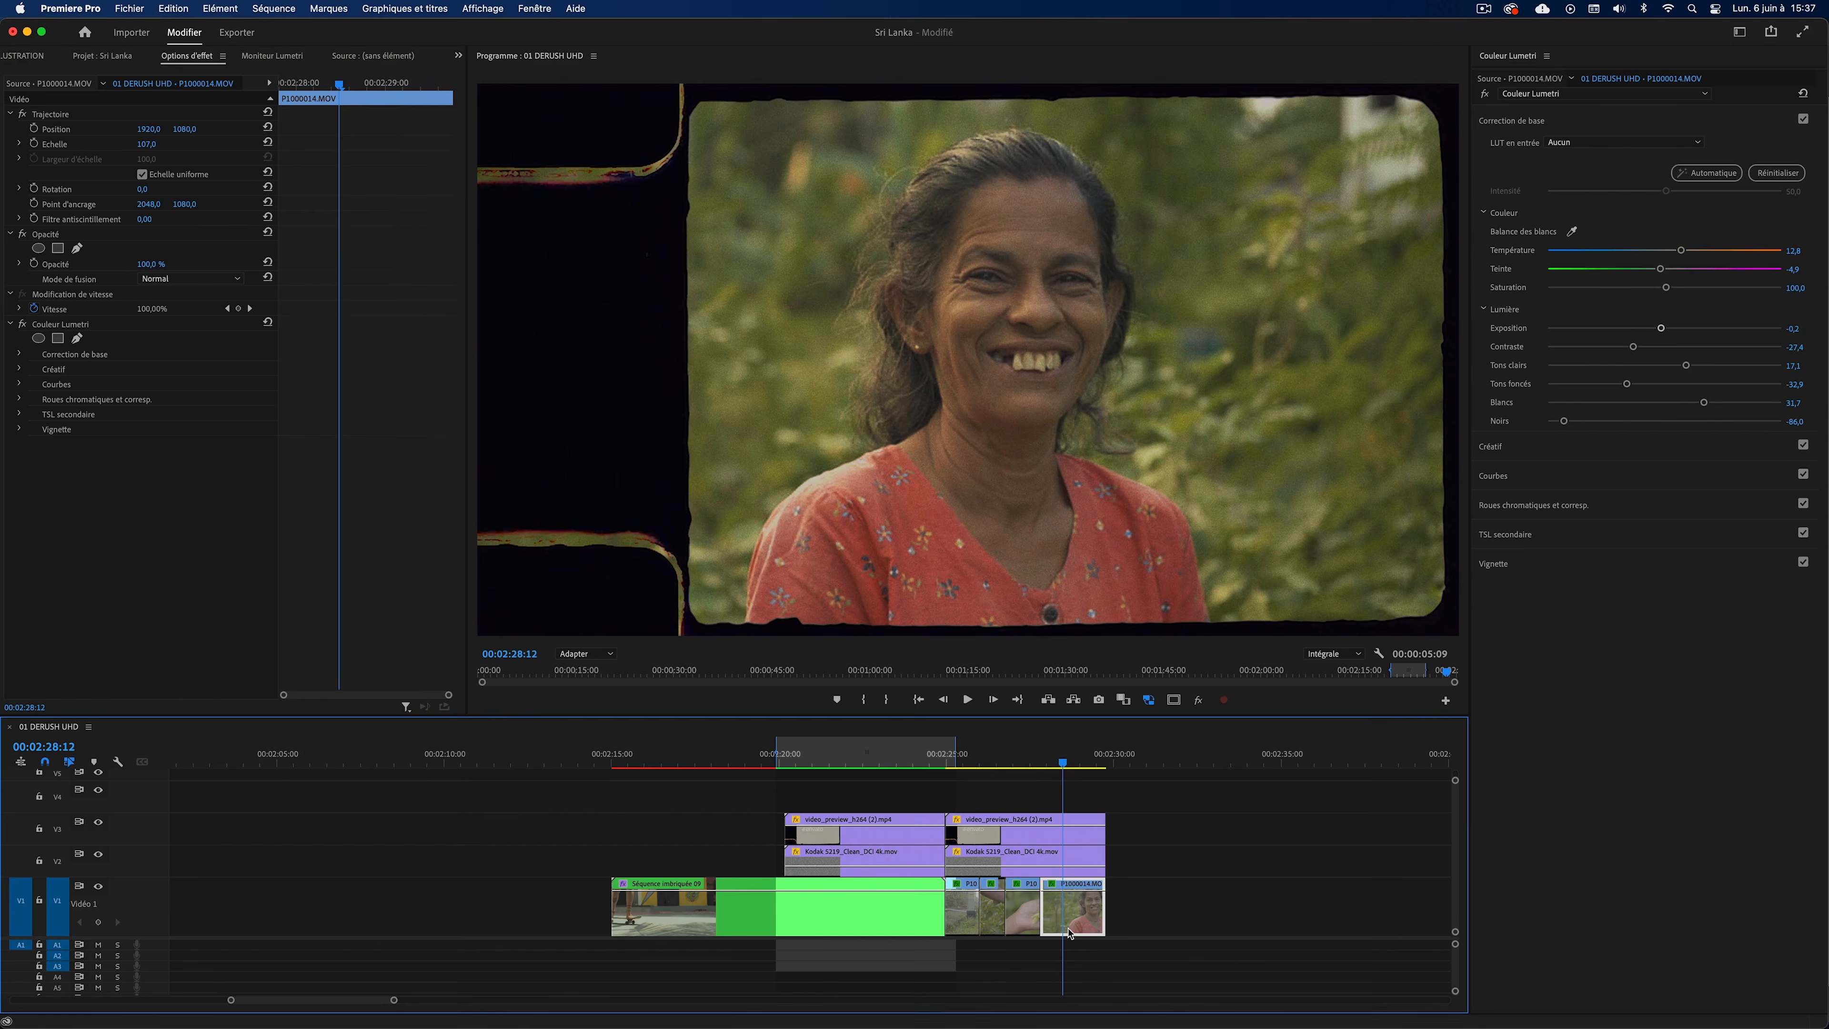
drag(145, 132, 149, 132)
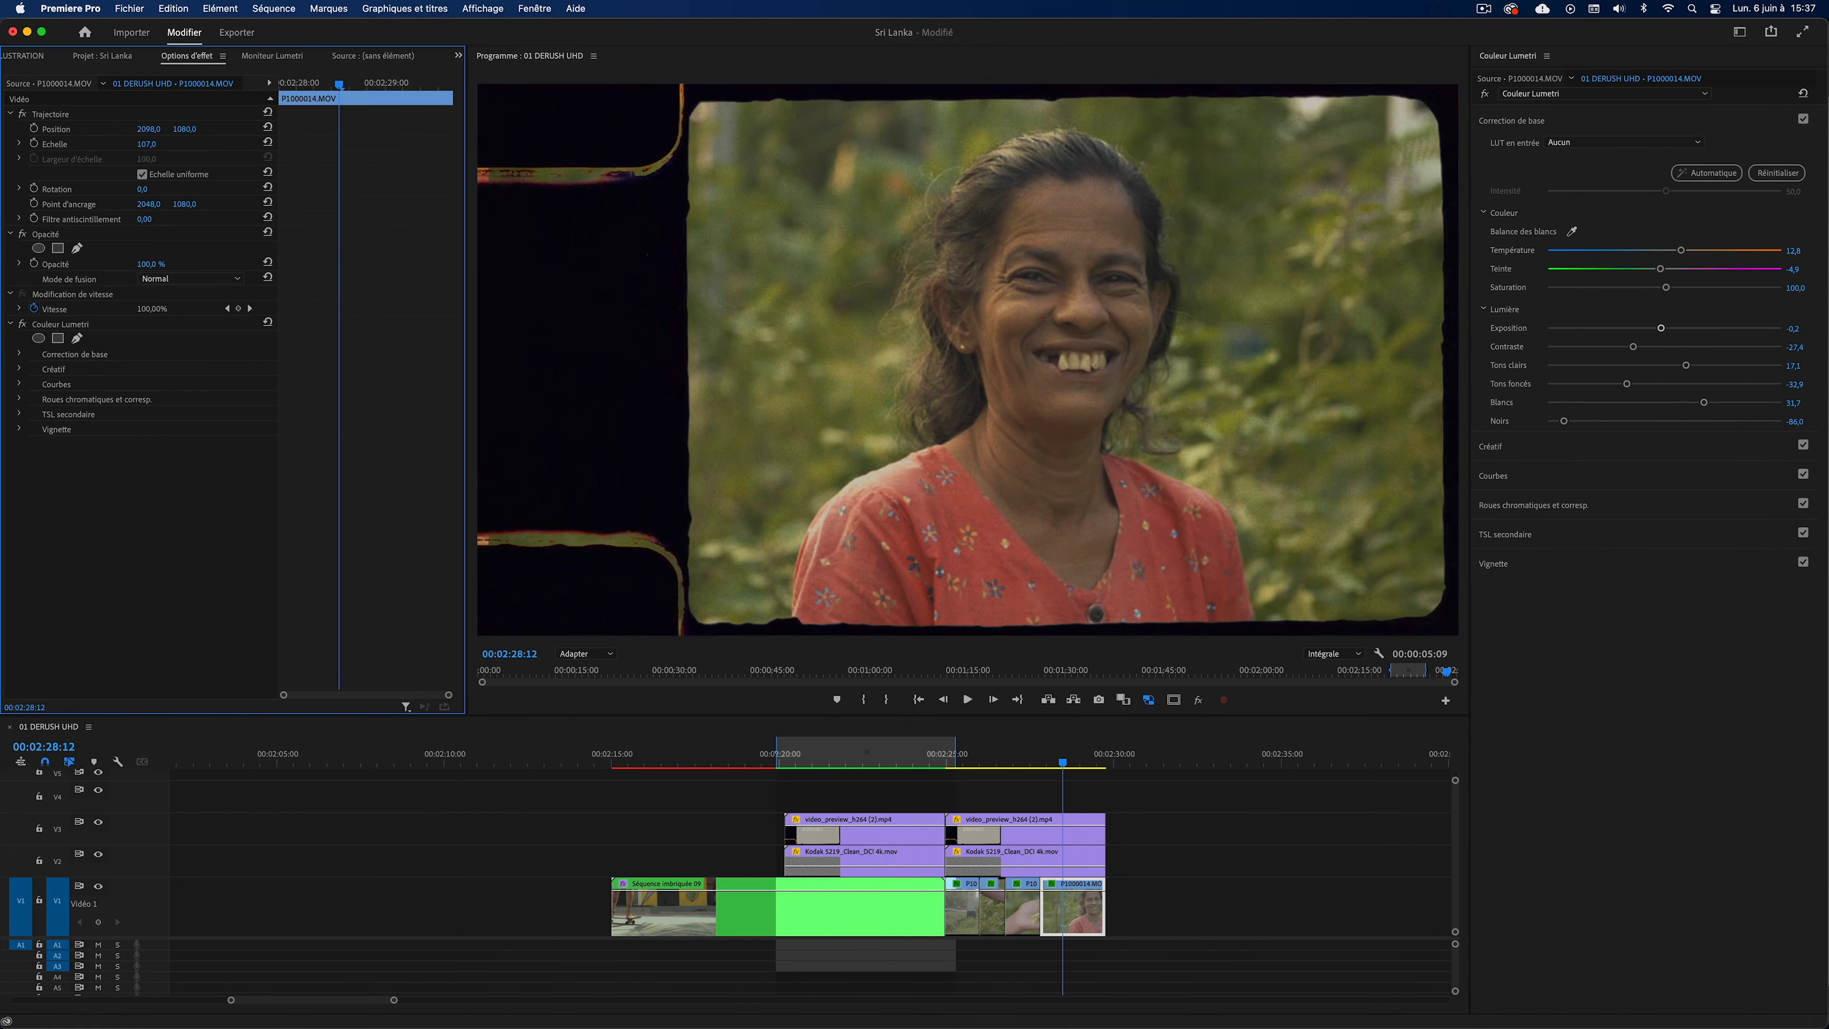
Nest all the garden clips on V1 into a single sequence with the default name.
click(1168, 912)
drag(1168, 911, 965, 929)
key(alt+shift+n)
key(Return)
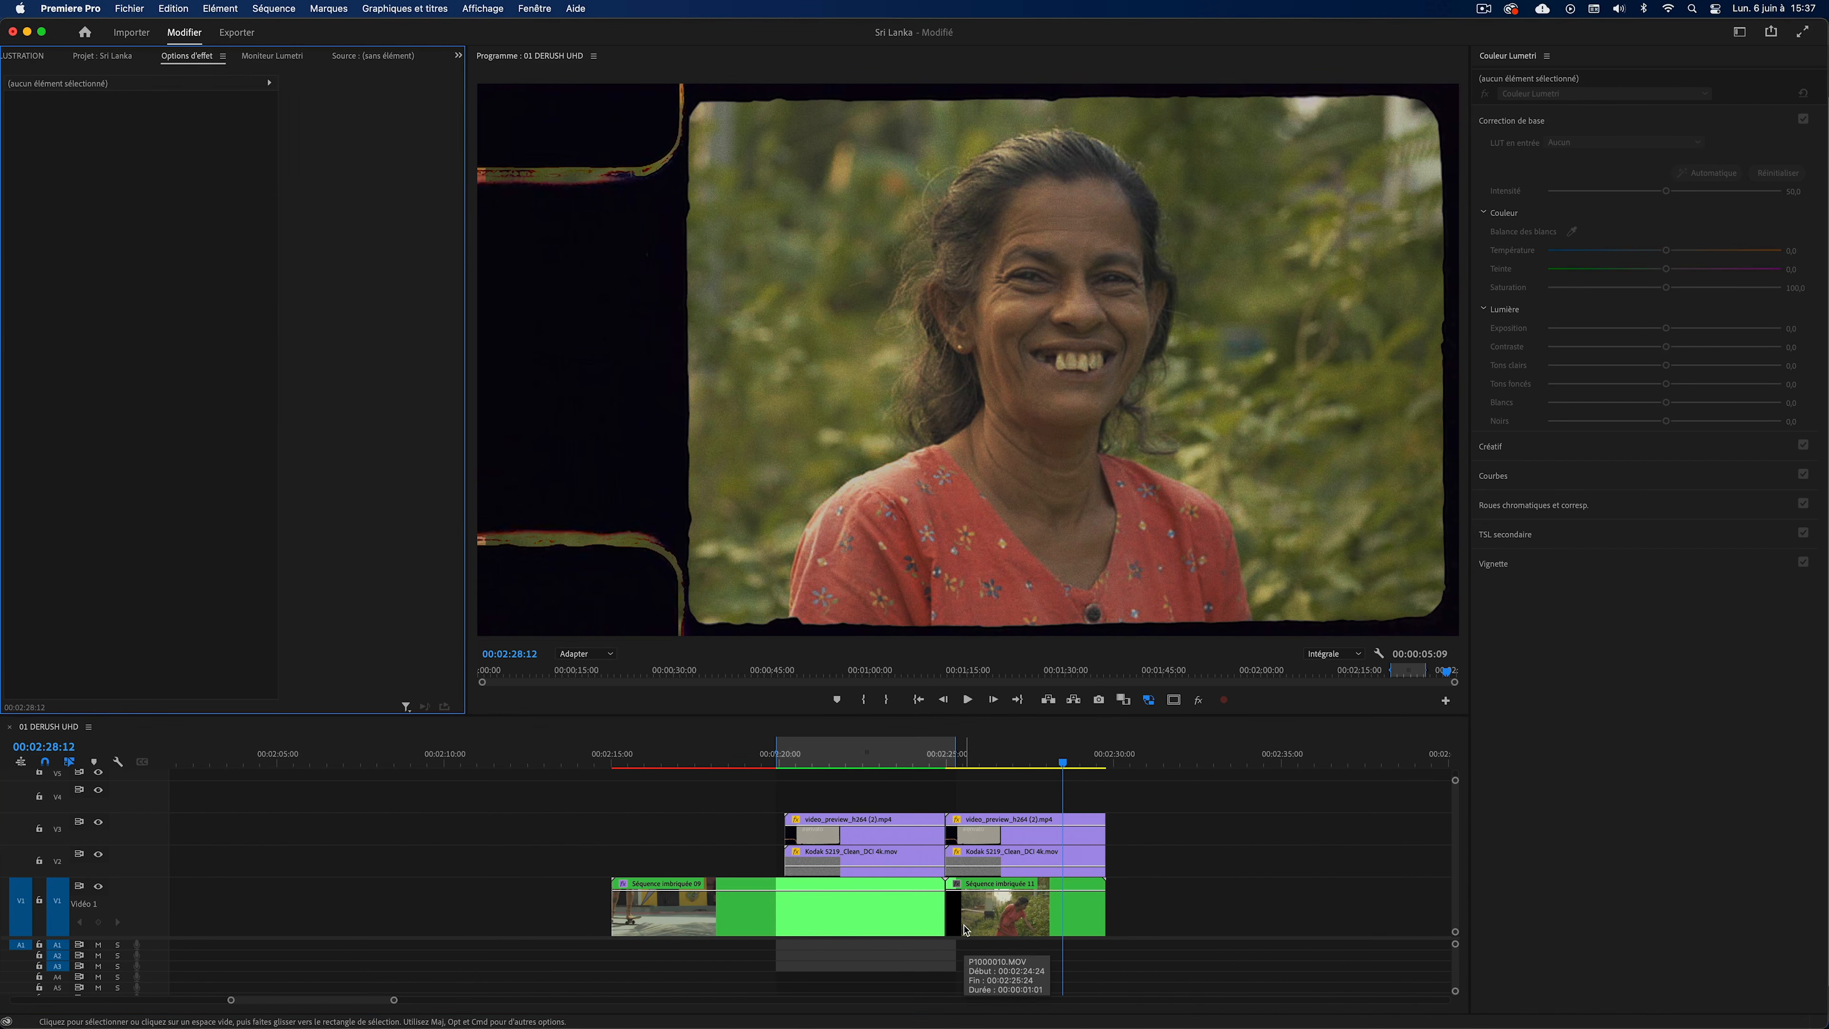
Copy the Postérisation temporelle and Flou gaussien effects from the nested skateboarding sequence onto the nested garden sequence.
click(864, 909)
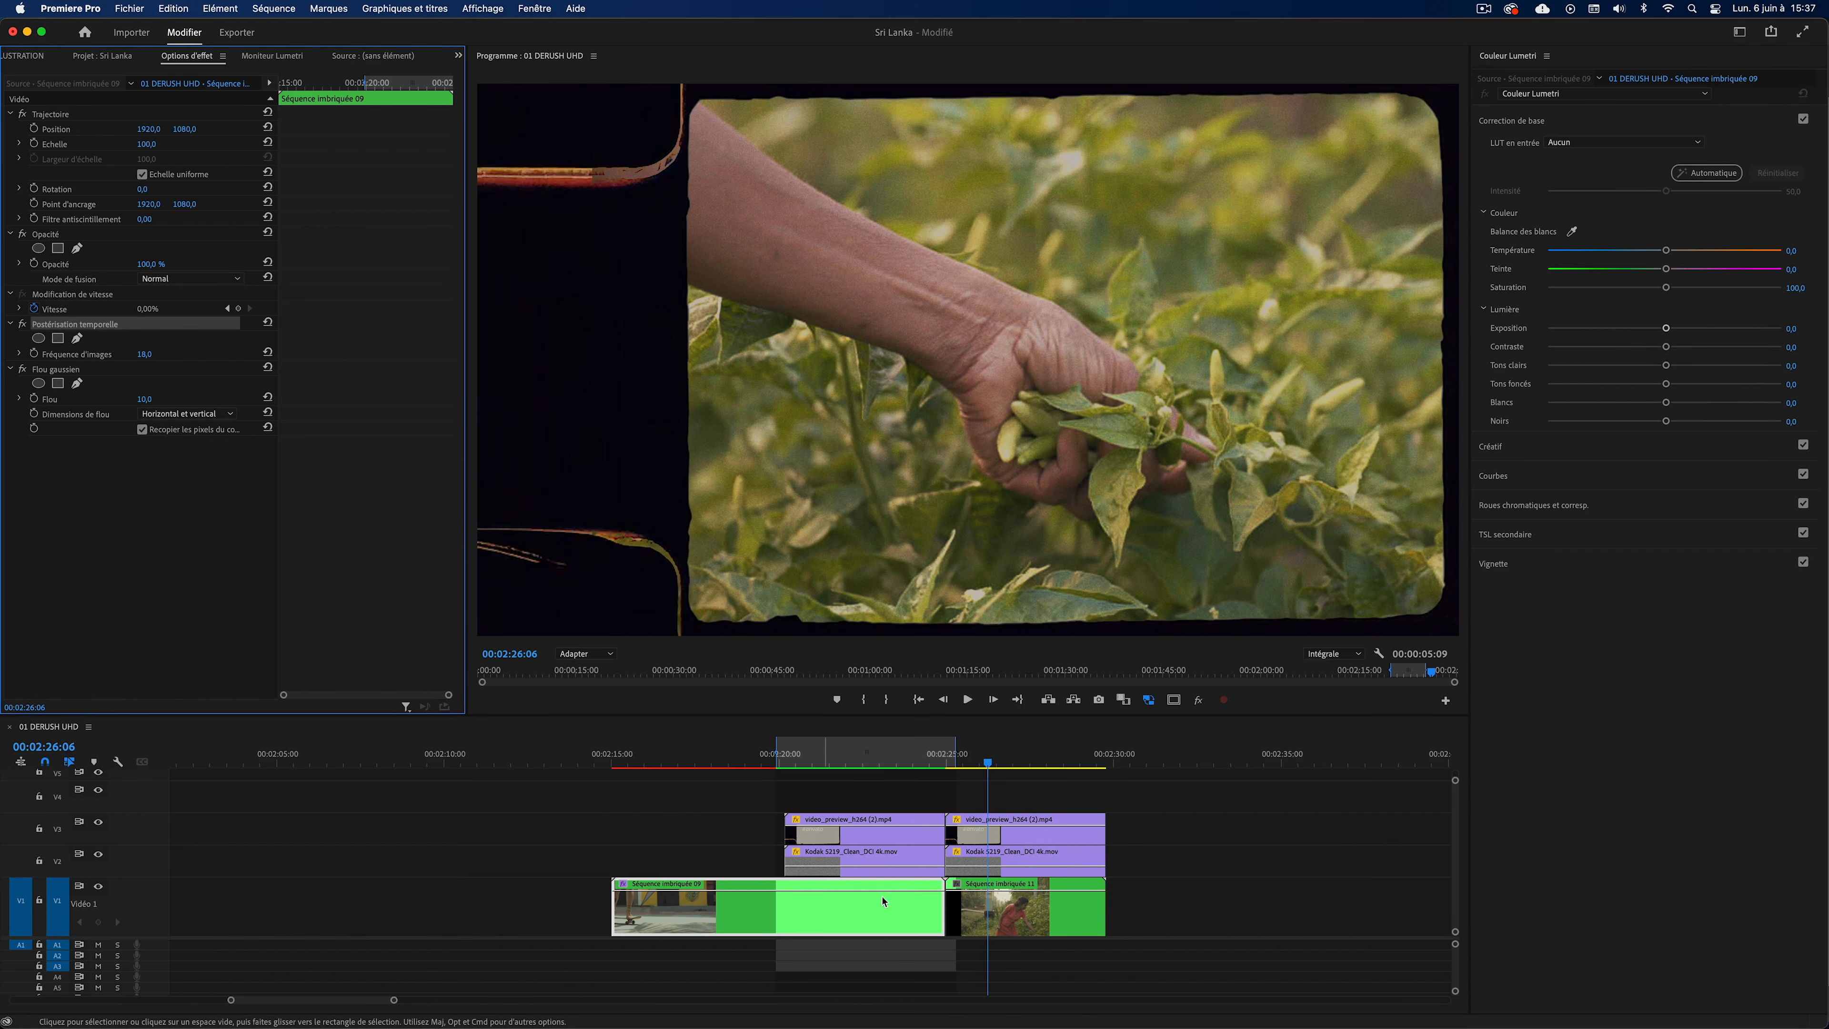
click(1034, 927)
key(super+v)
click(829, 908)
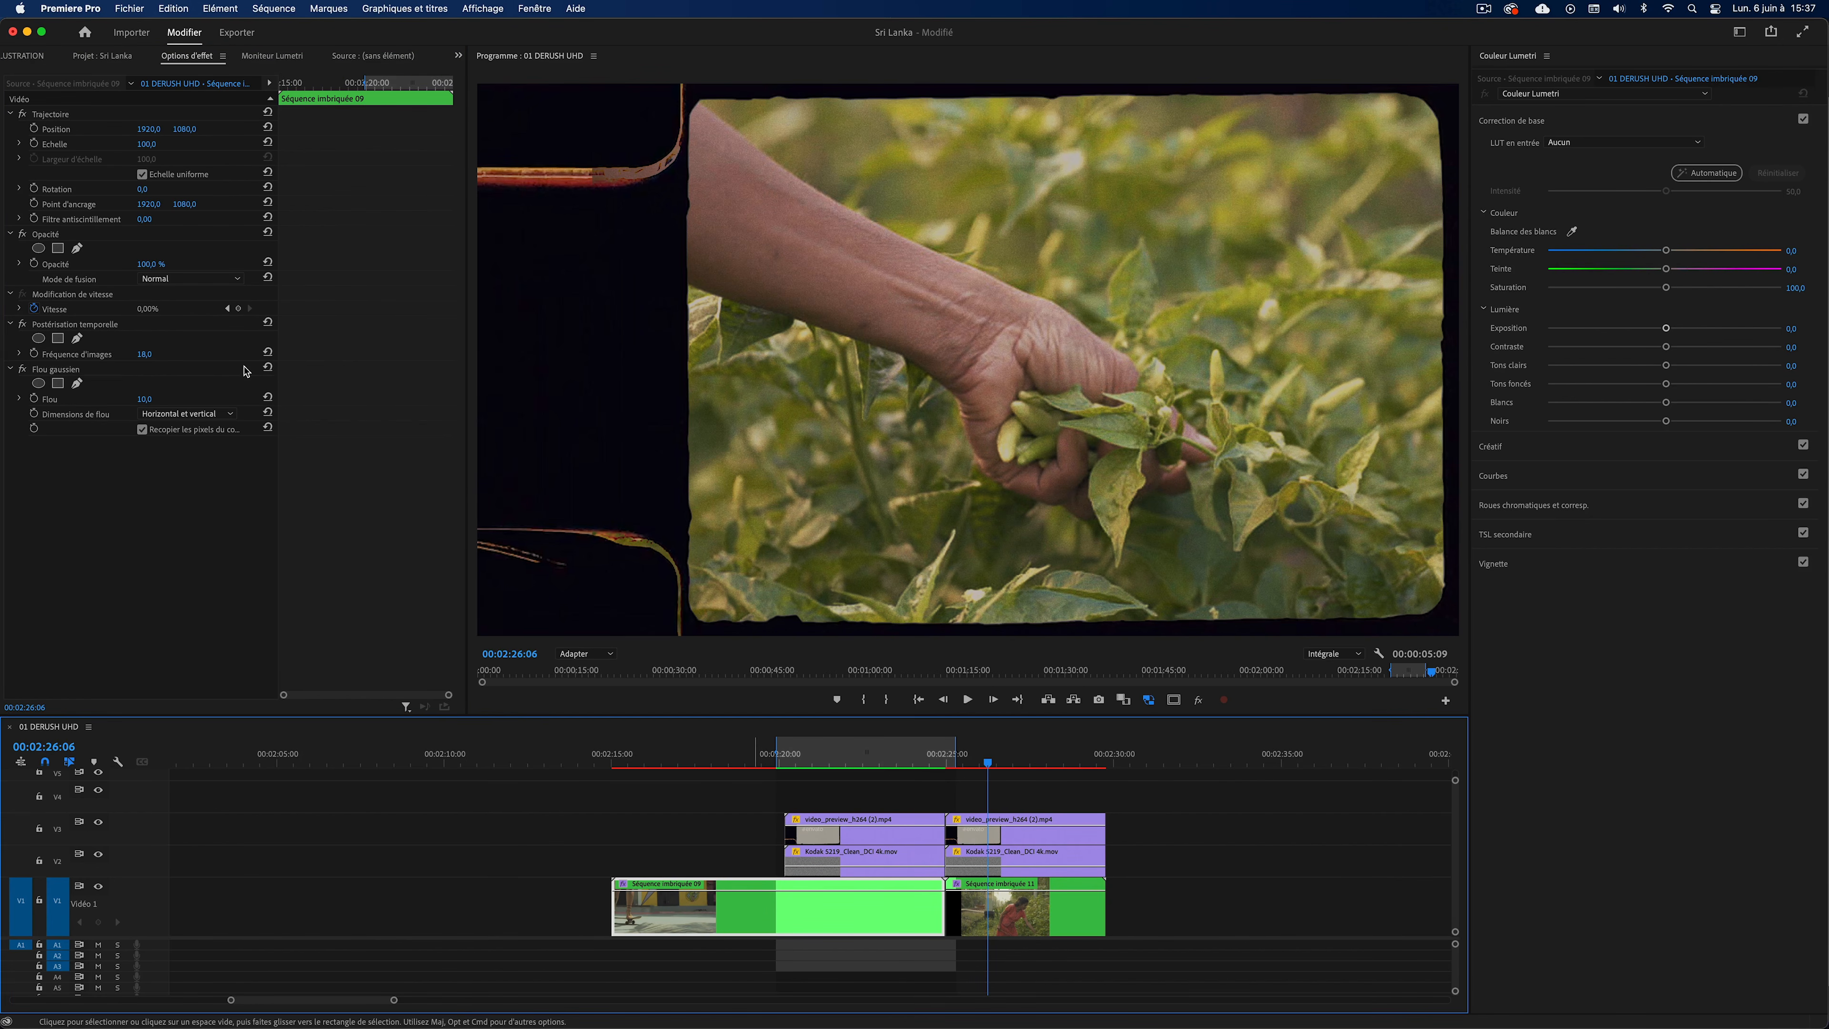
click(74, 372)
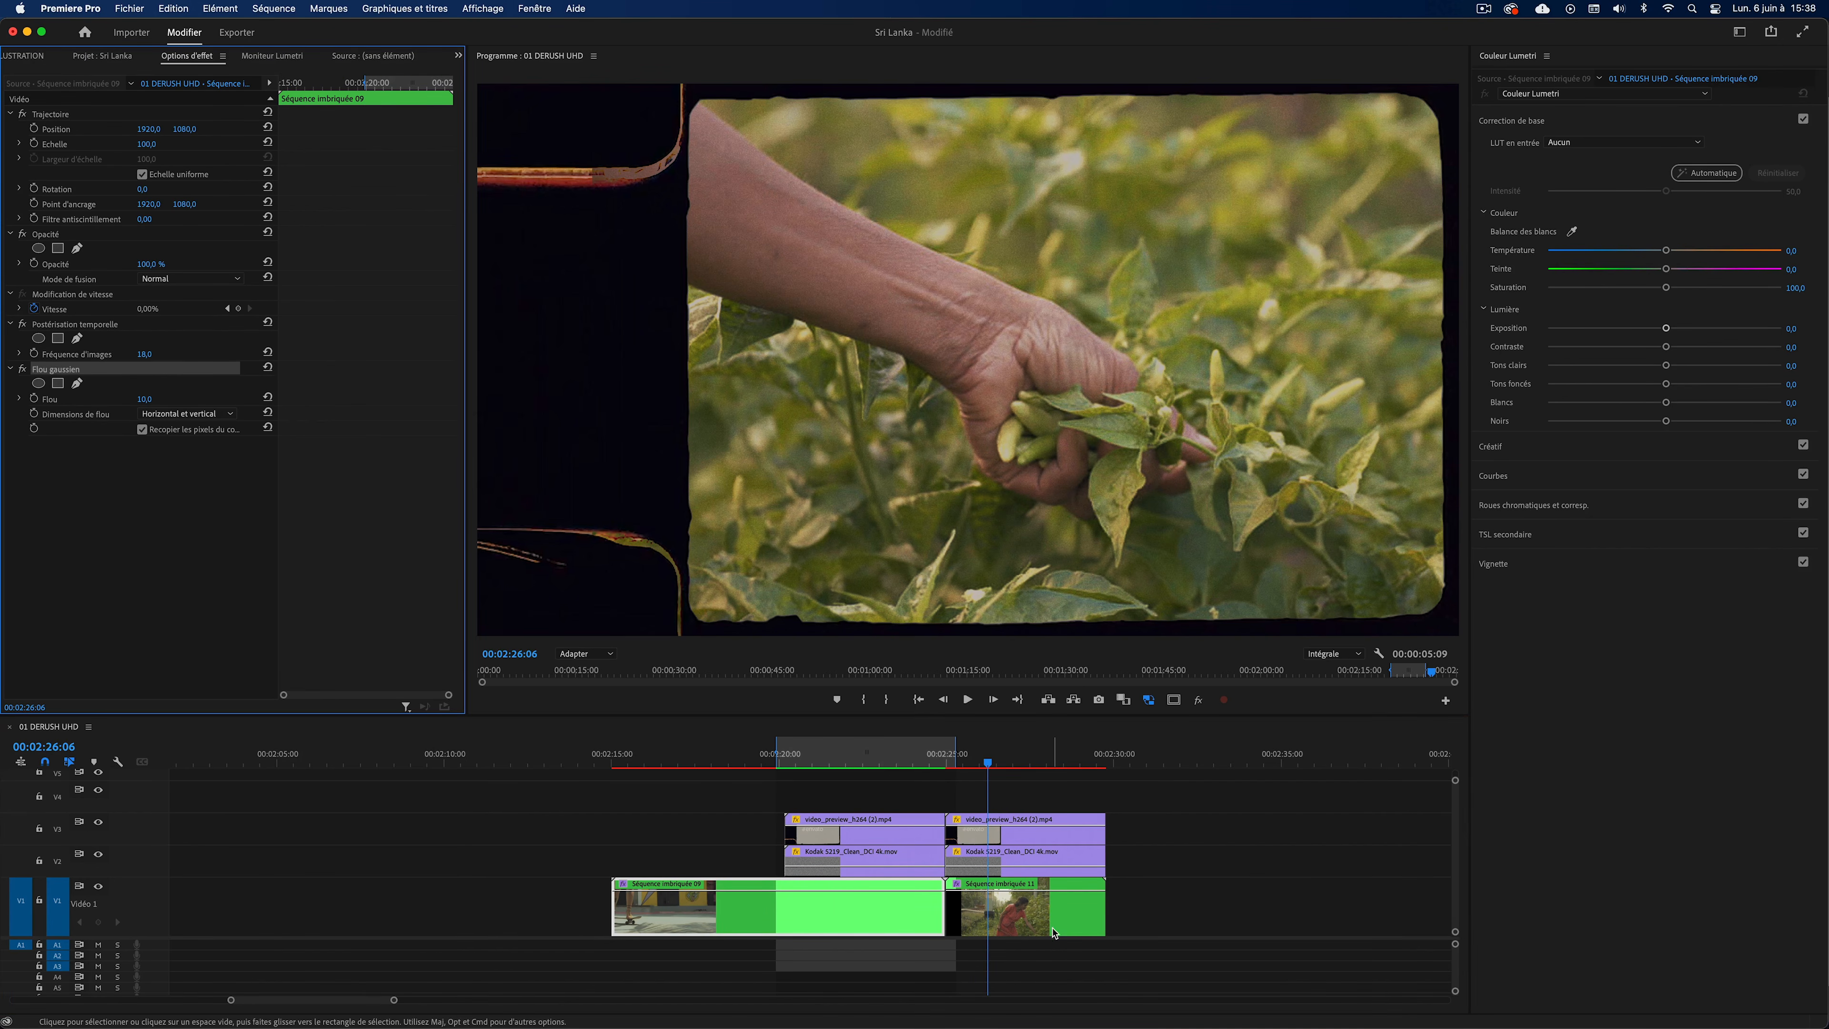
click(1007, 916)
Extend the marked range to the end of the nested garden sequence and return the playhead to the start of the range.
drag(977, 765, 935, 774)
drag(1174, 796, 989, 880)
key(w)
click(929, 765)
drag(929, 763, 931, 764)
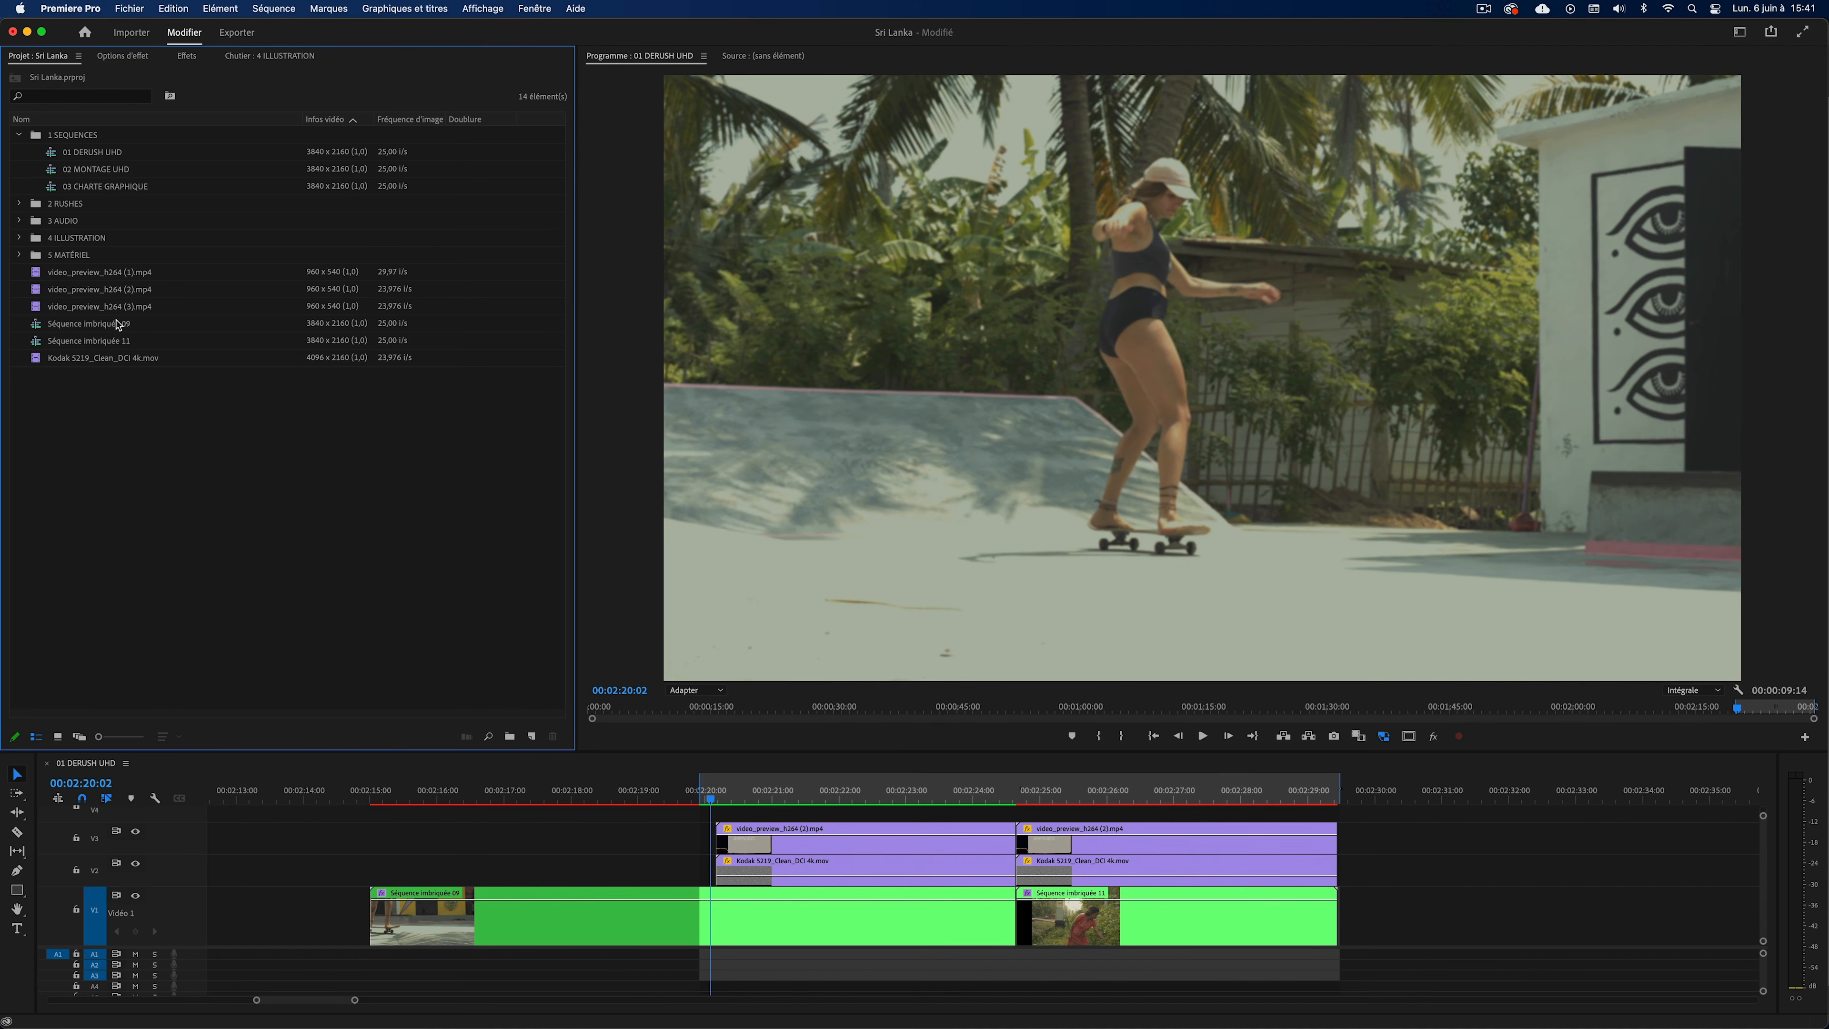
Add Small Forward - The Reservoir.mp3 from the 3 AUDIO bin under the video and align its start with the in point.
click(18, 222)
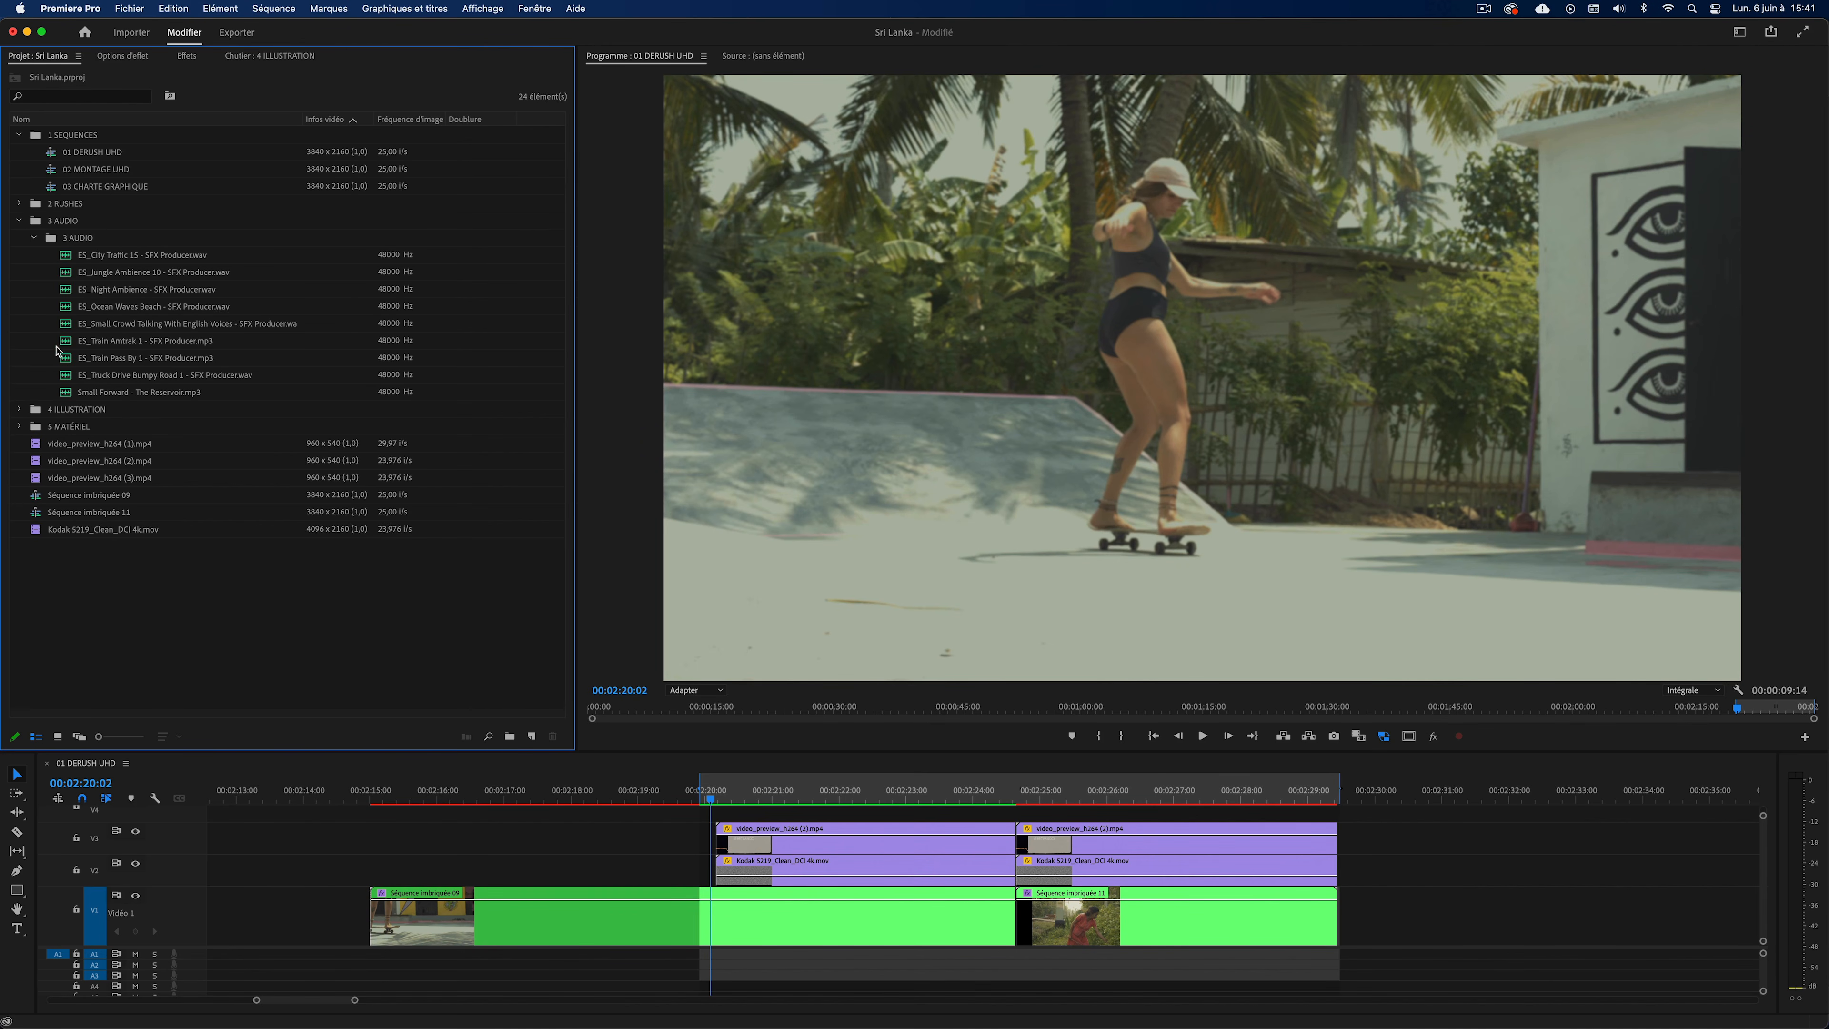
click(97, 392)
drag(672, 1025, 576, 959)
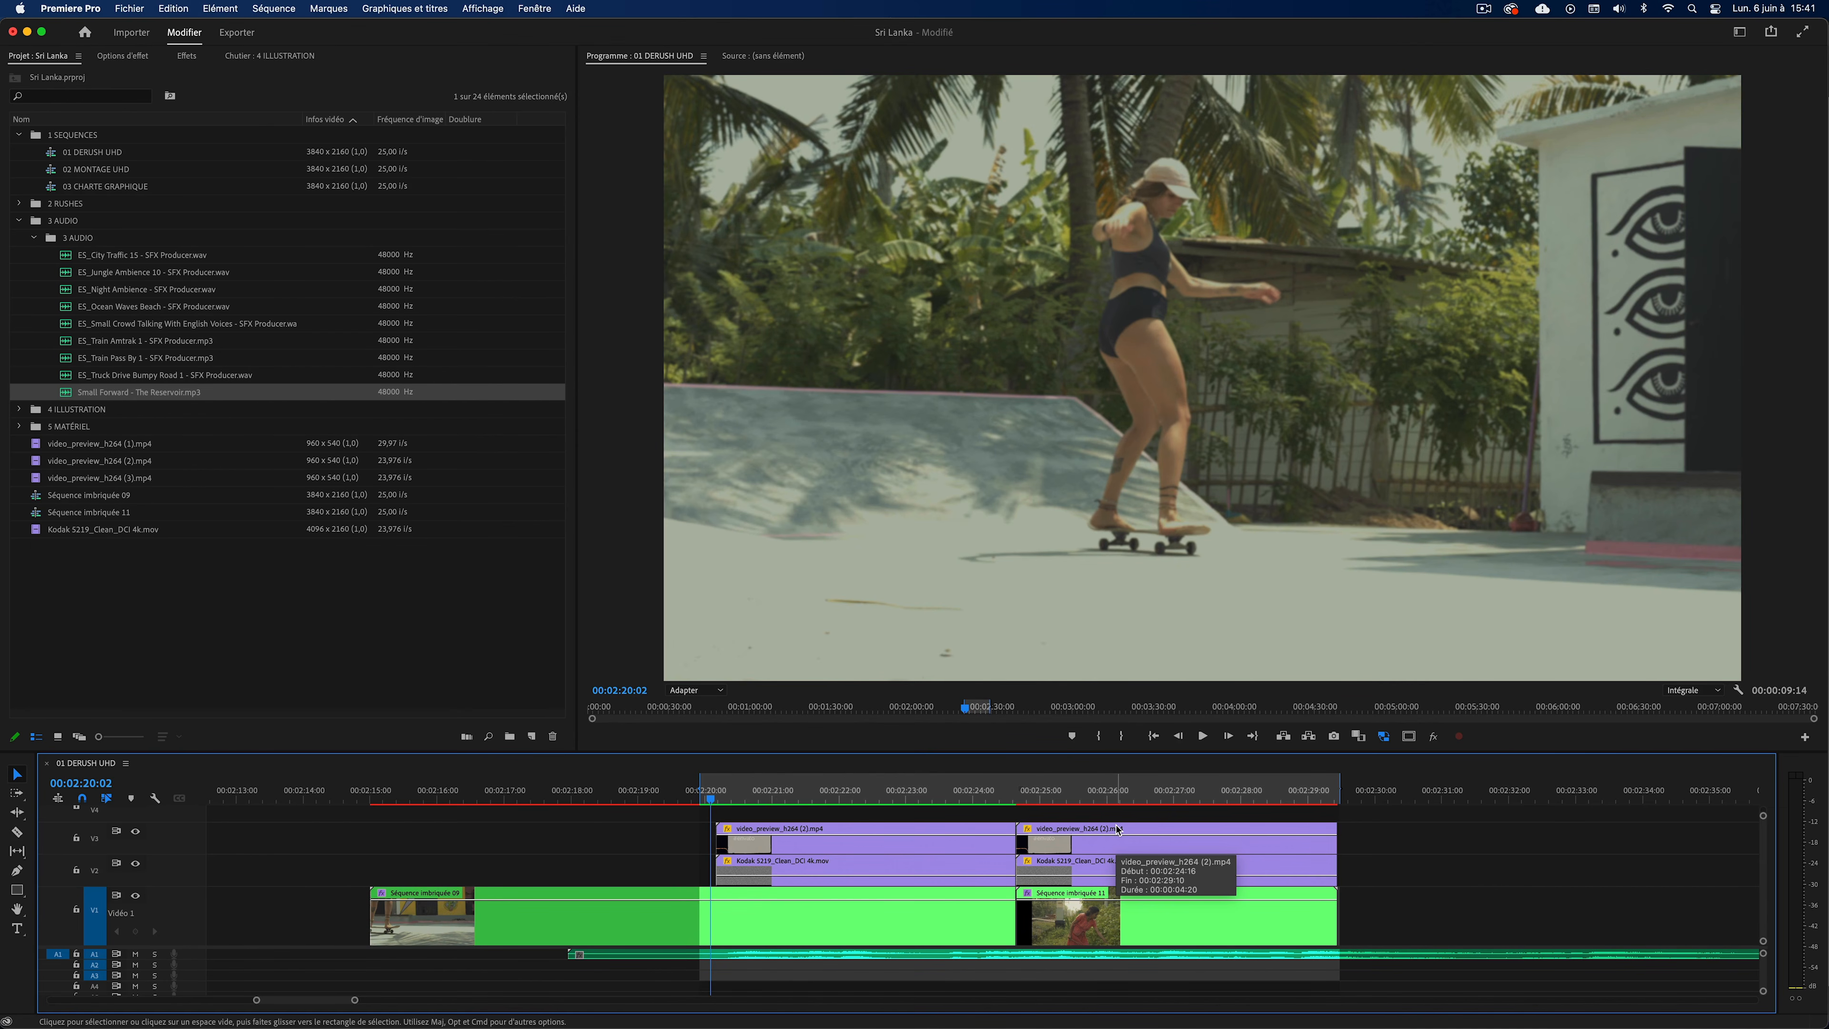
drag(838, 955, 826, 958)
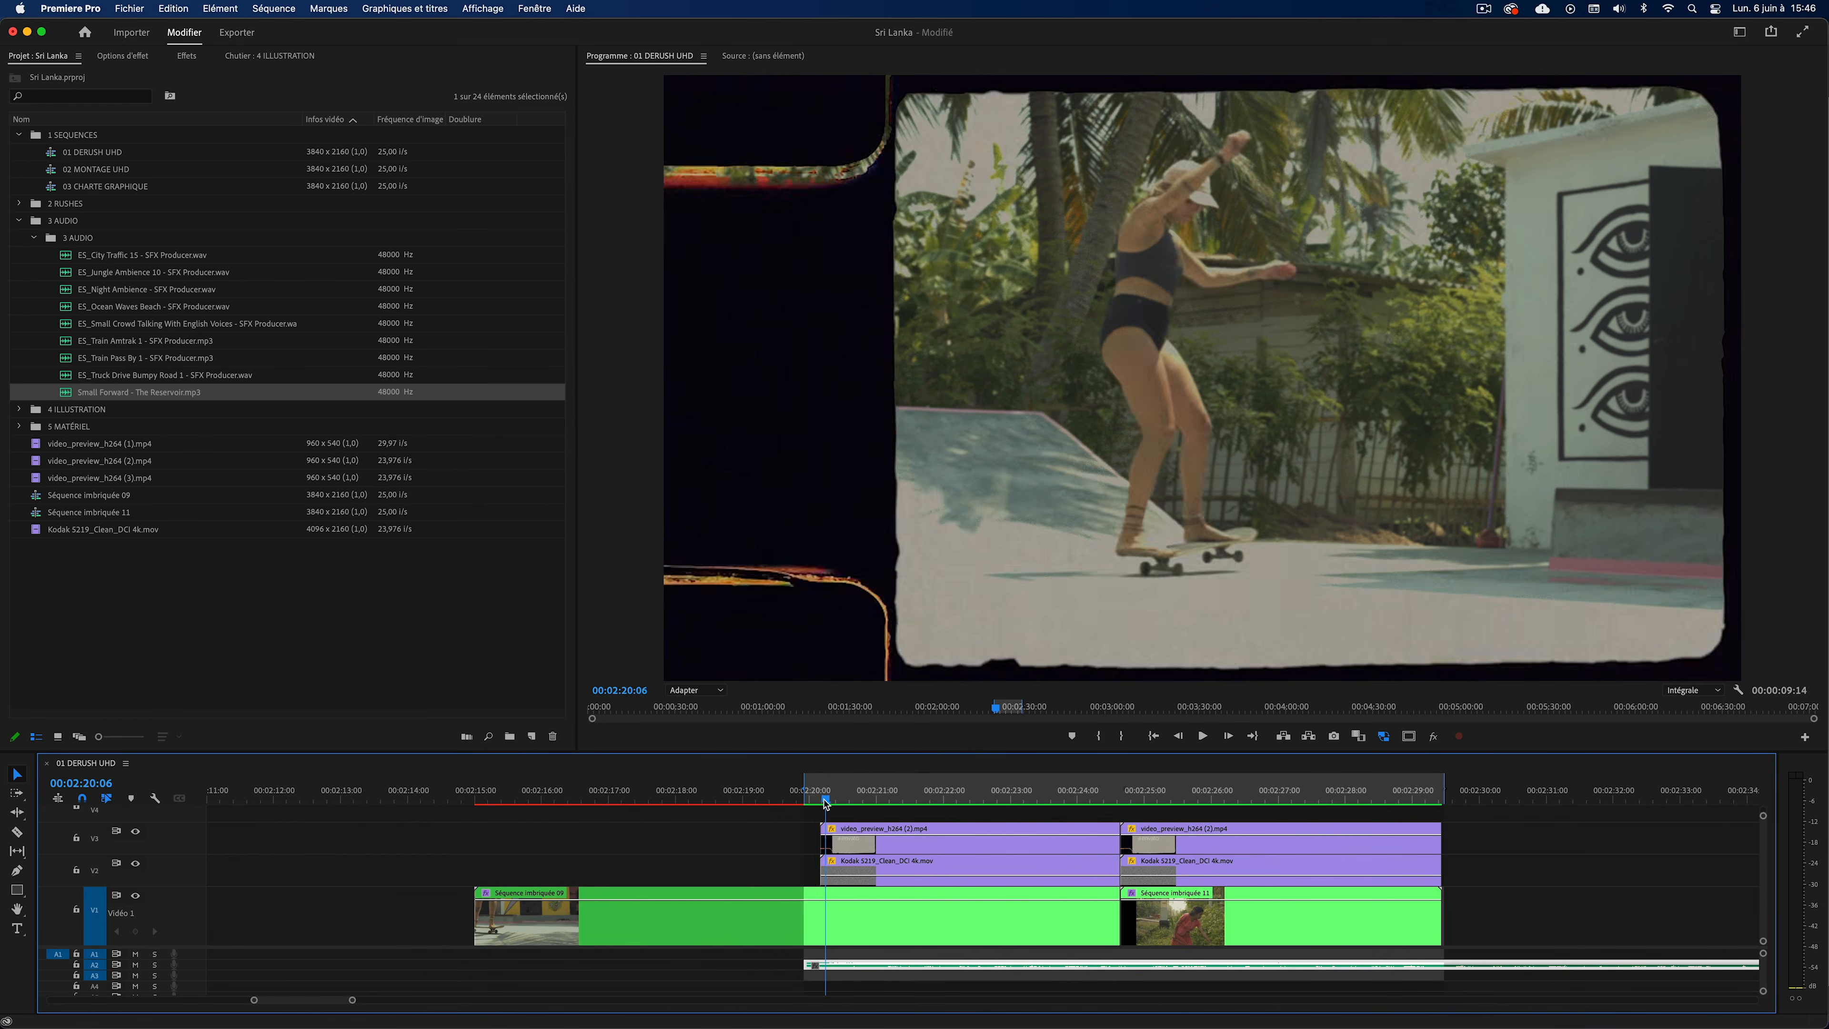
Play back the edit with the music and review the light leak transition between the two nested sequences.
key(space)
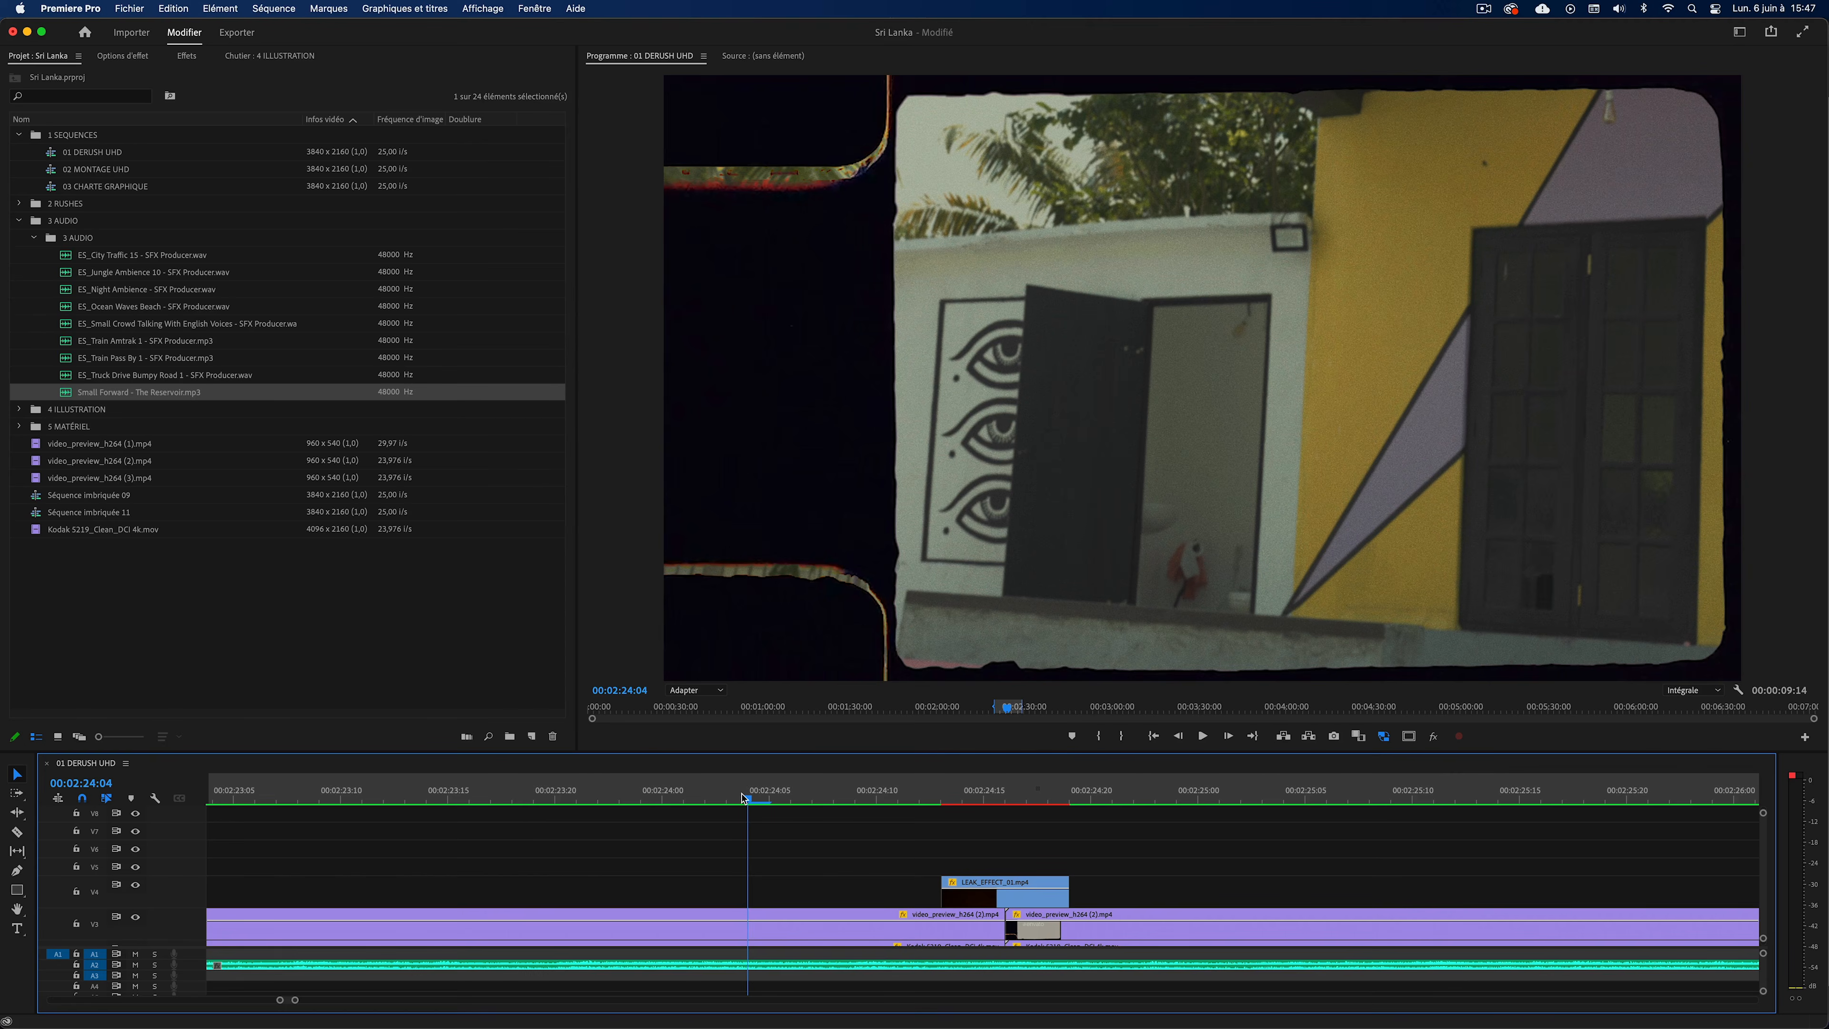
drag(829, 792, 945, 798)
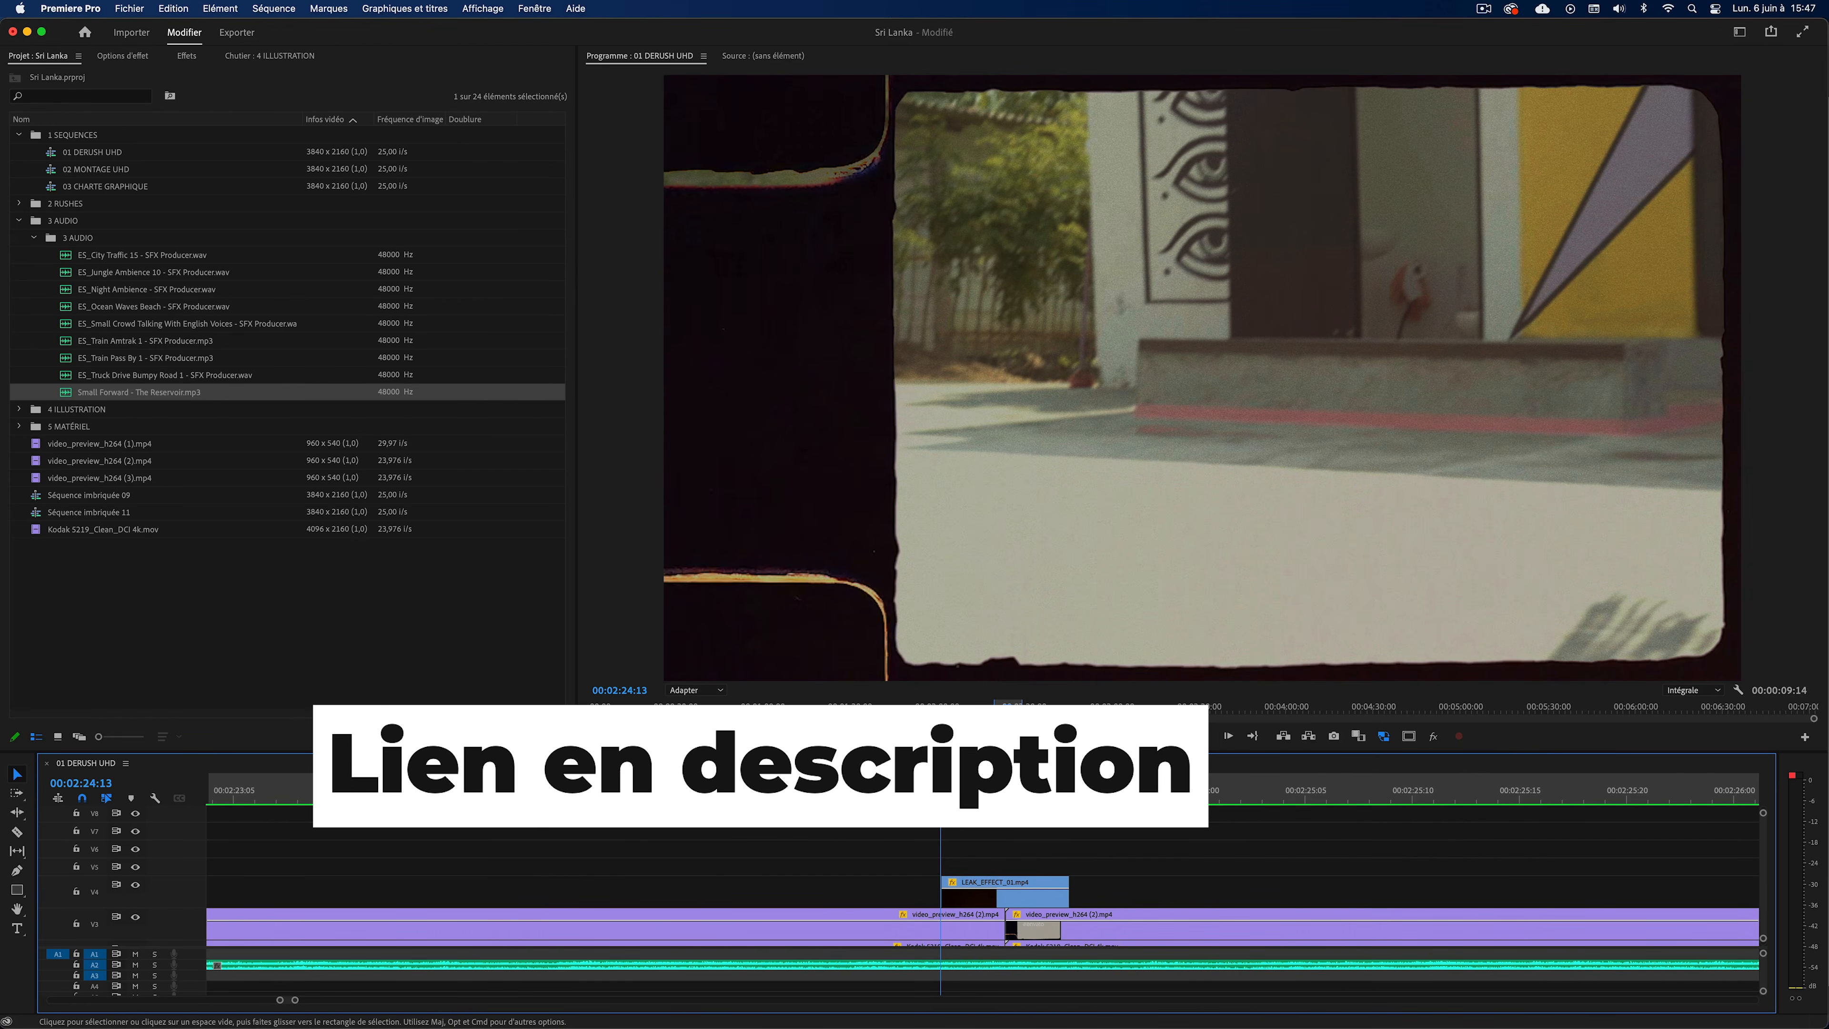
click(423, 785)
key(minus)
key(minus)
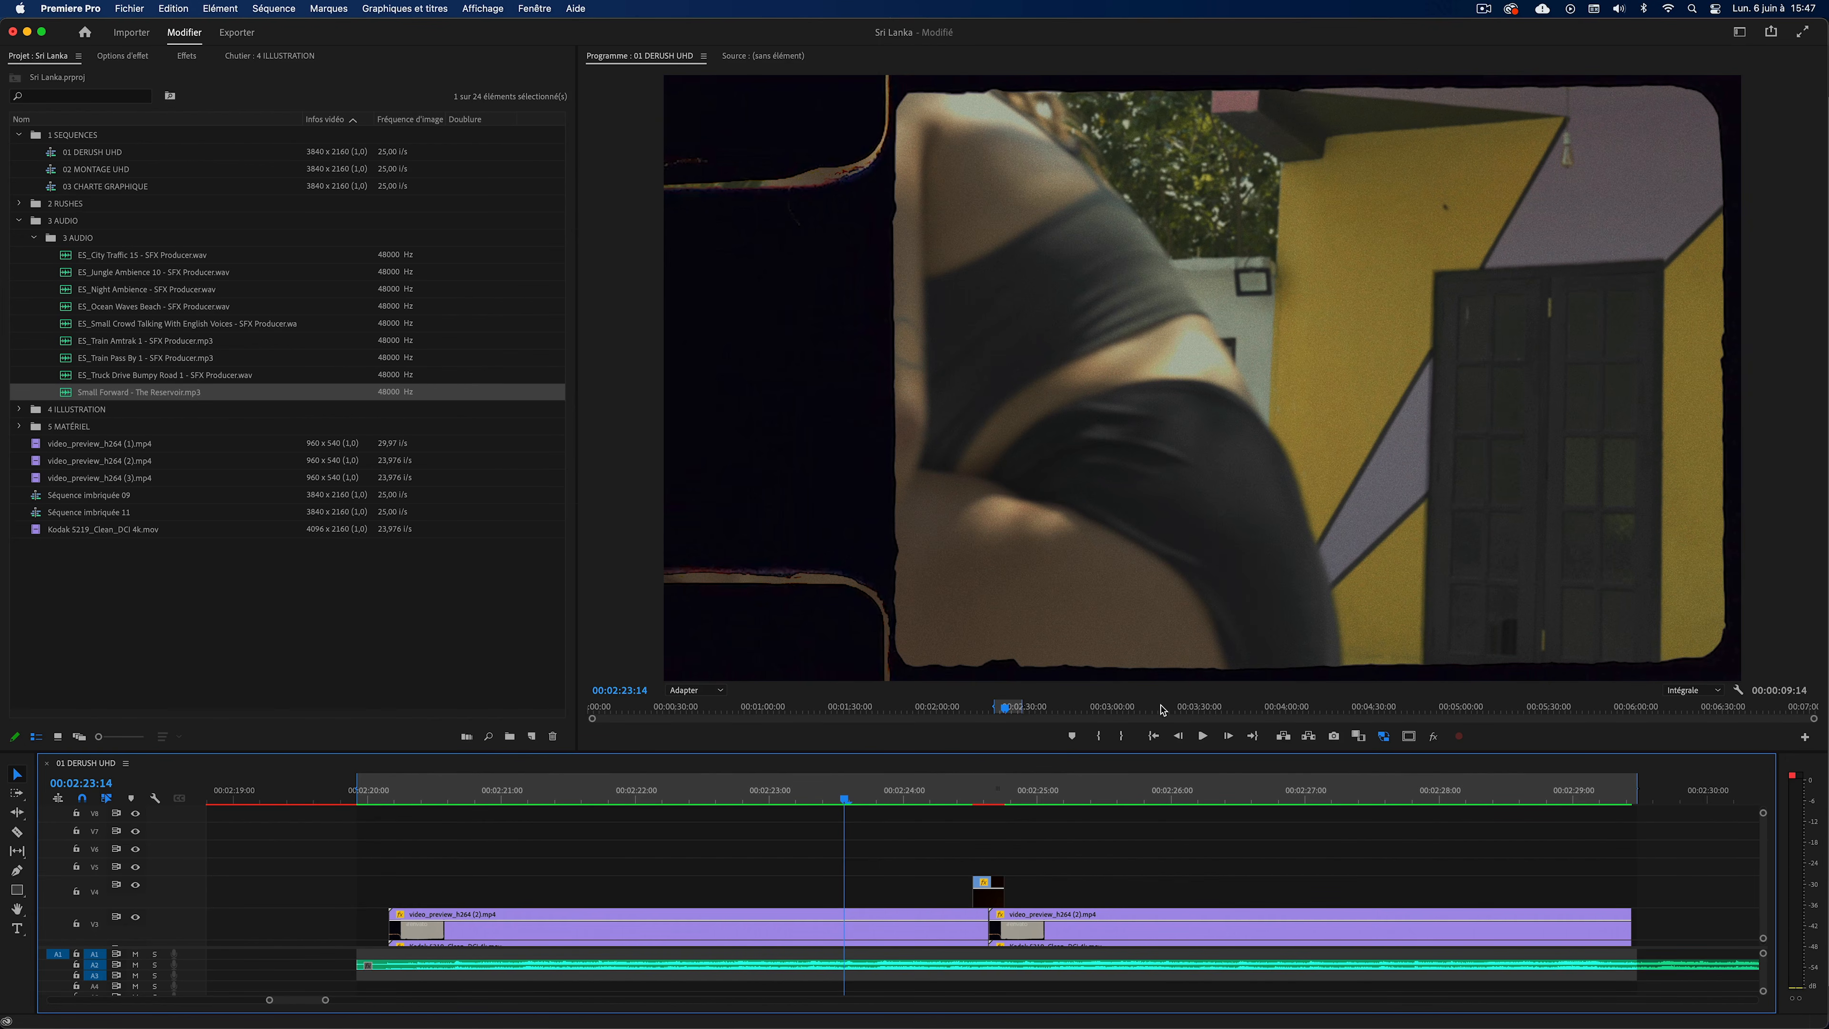
key(space)
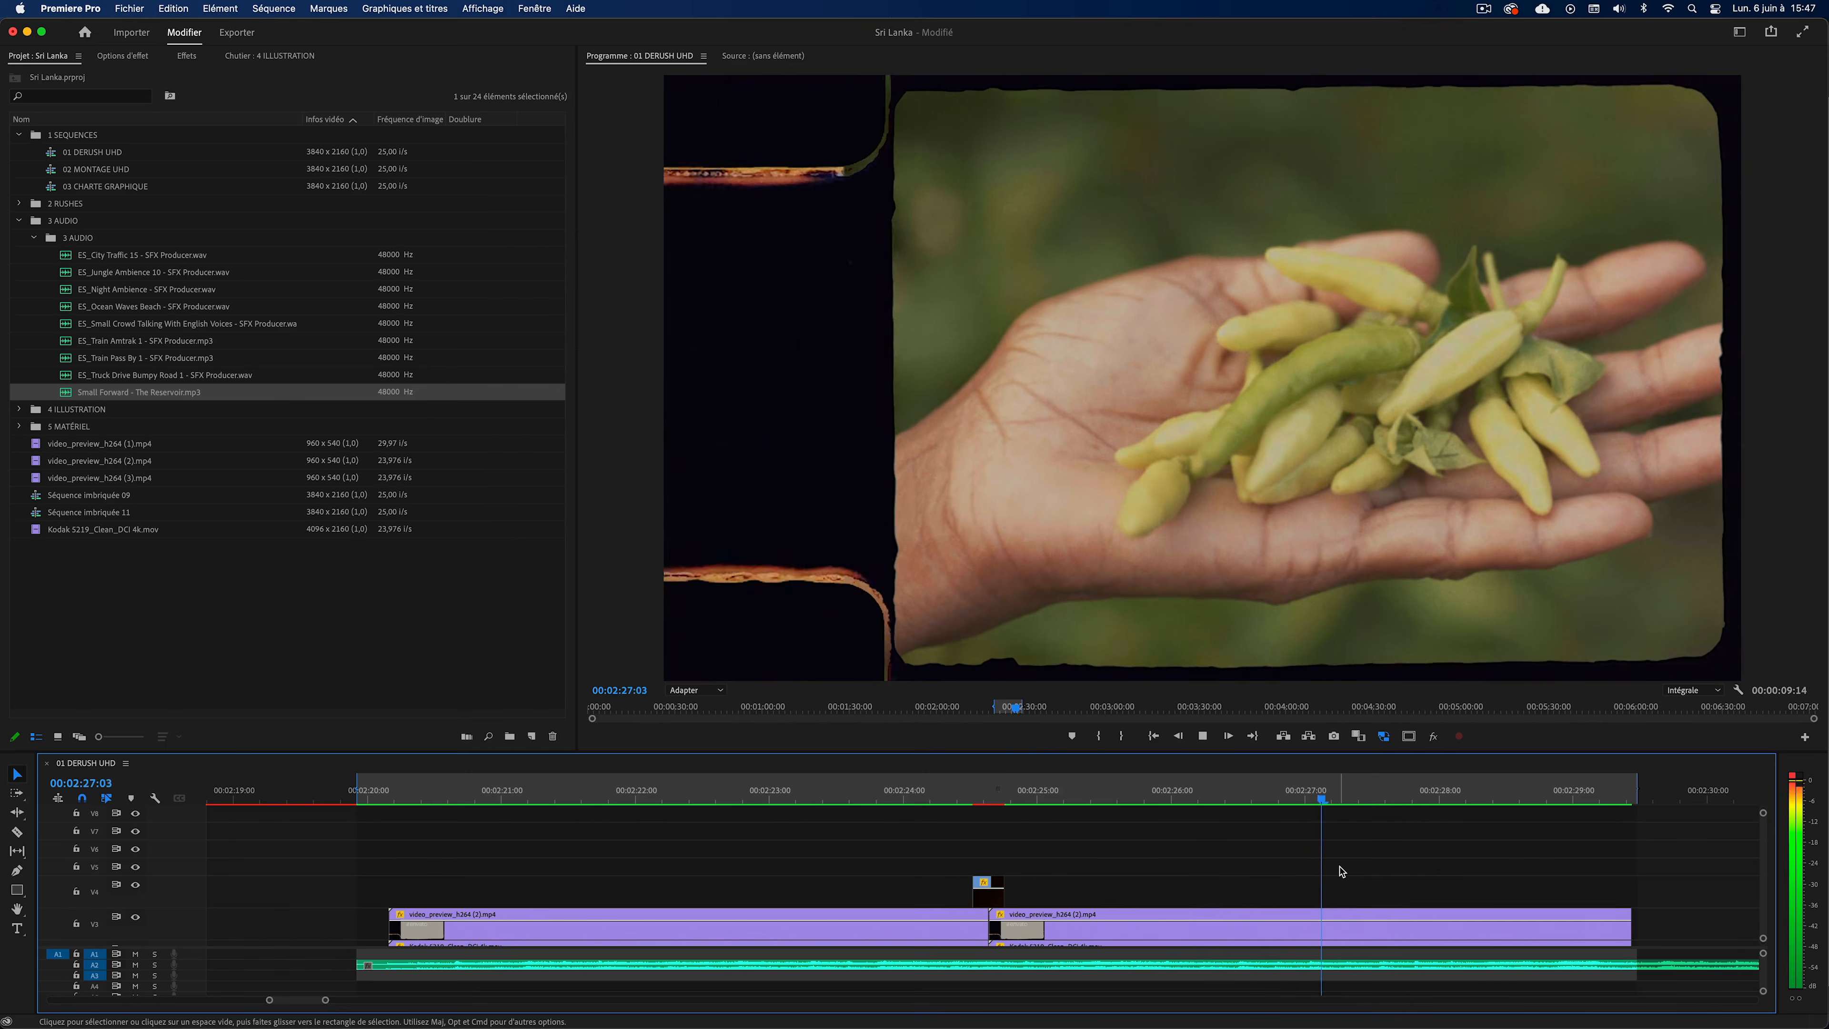
key(space)
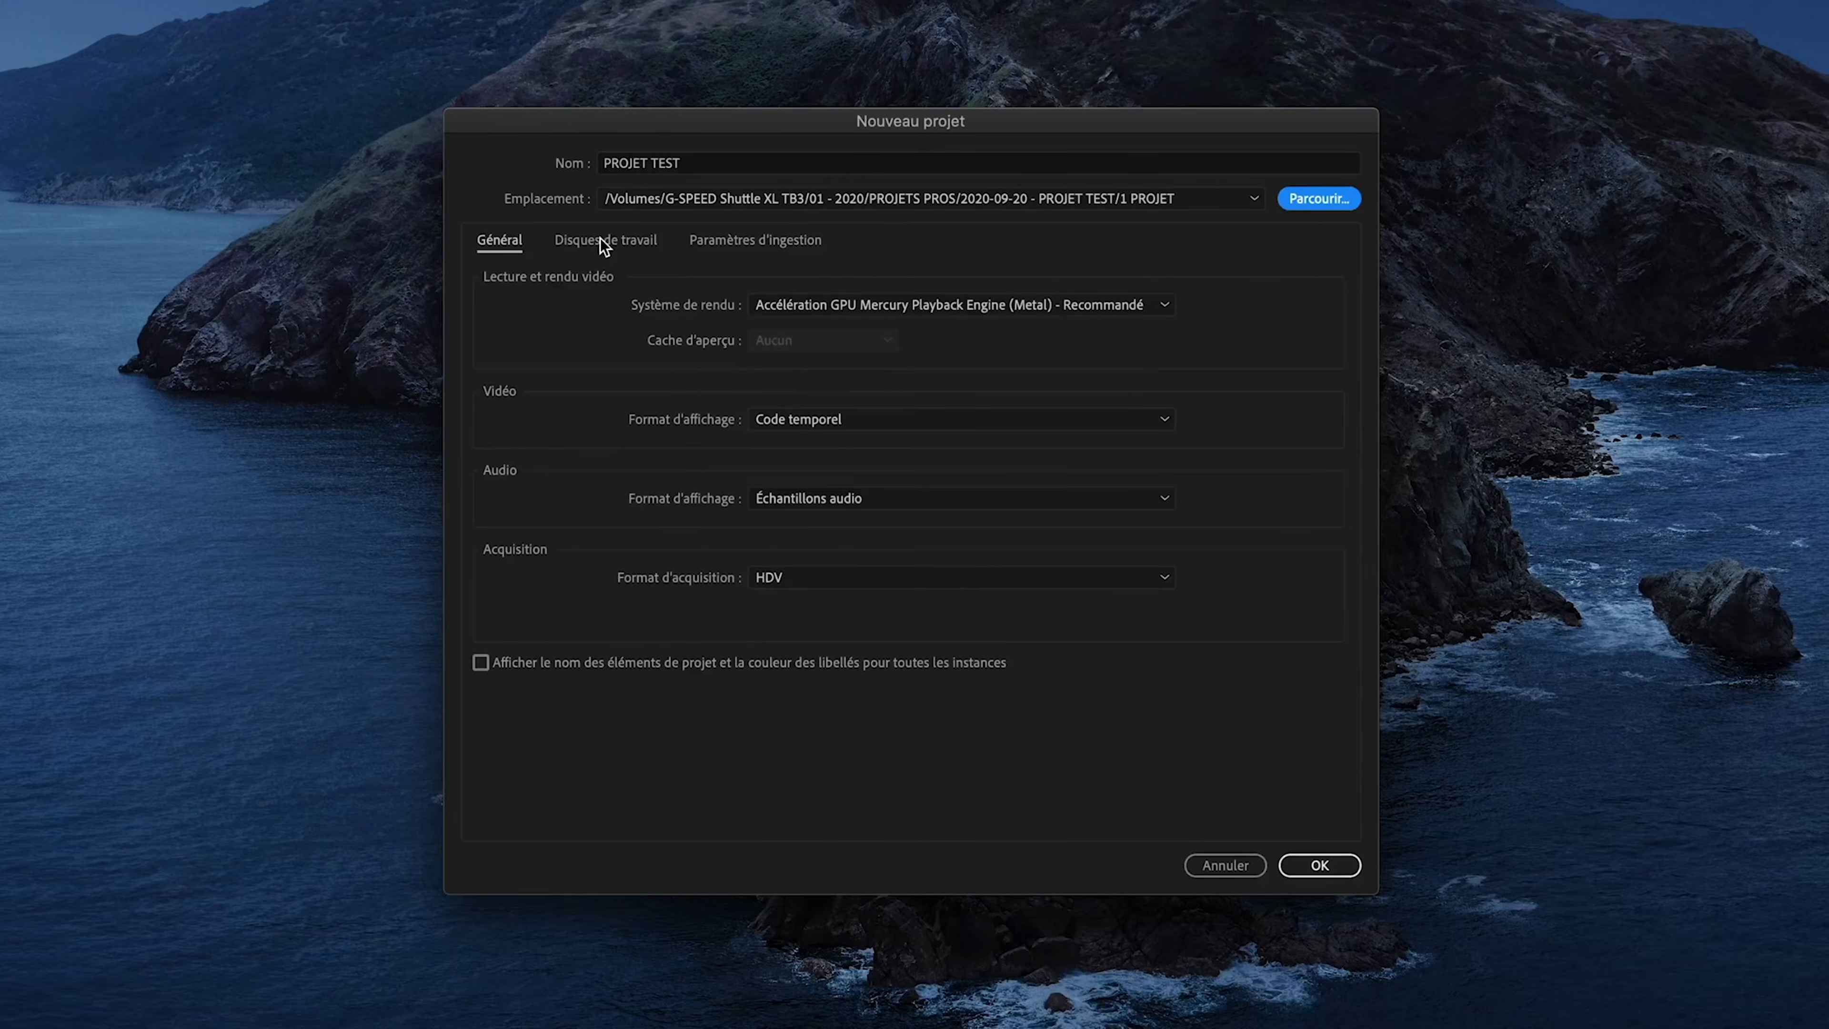
Show the Disques de travail settings for the new project PROJET TEST.
click(602, 237)
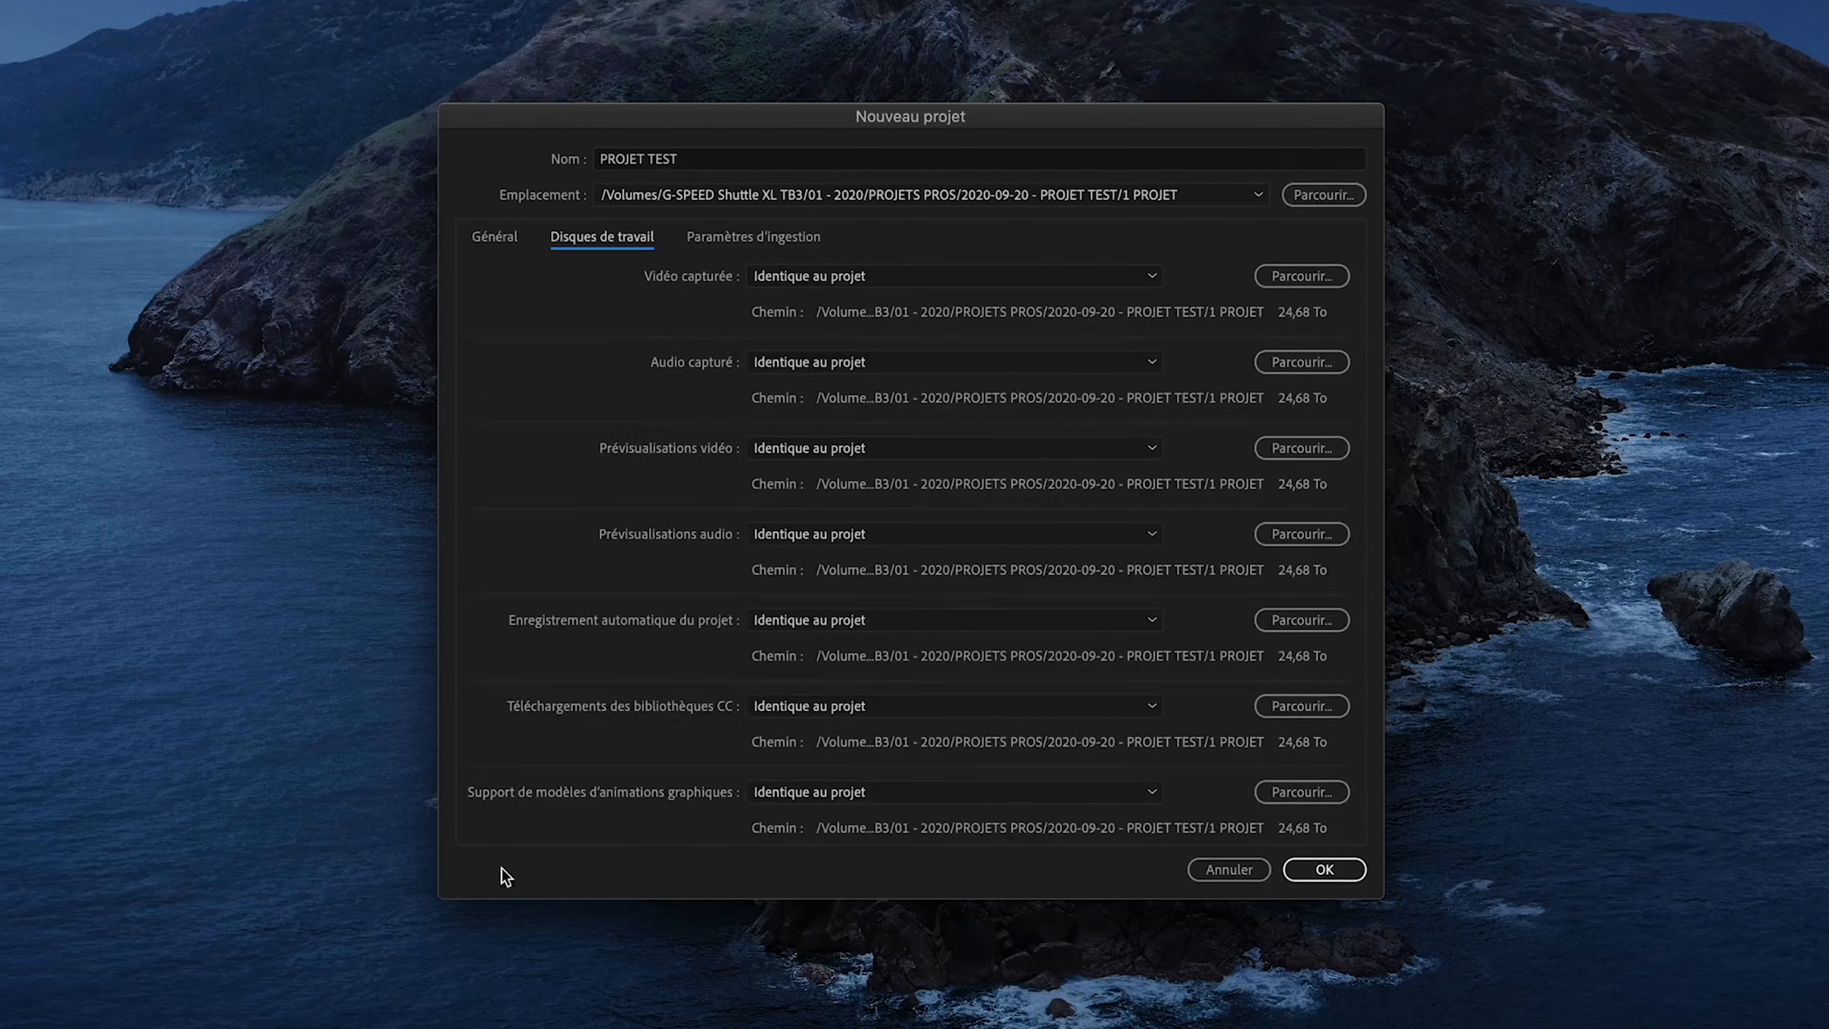